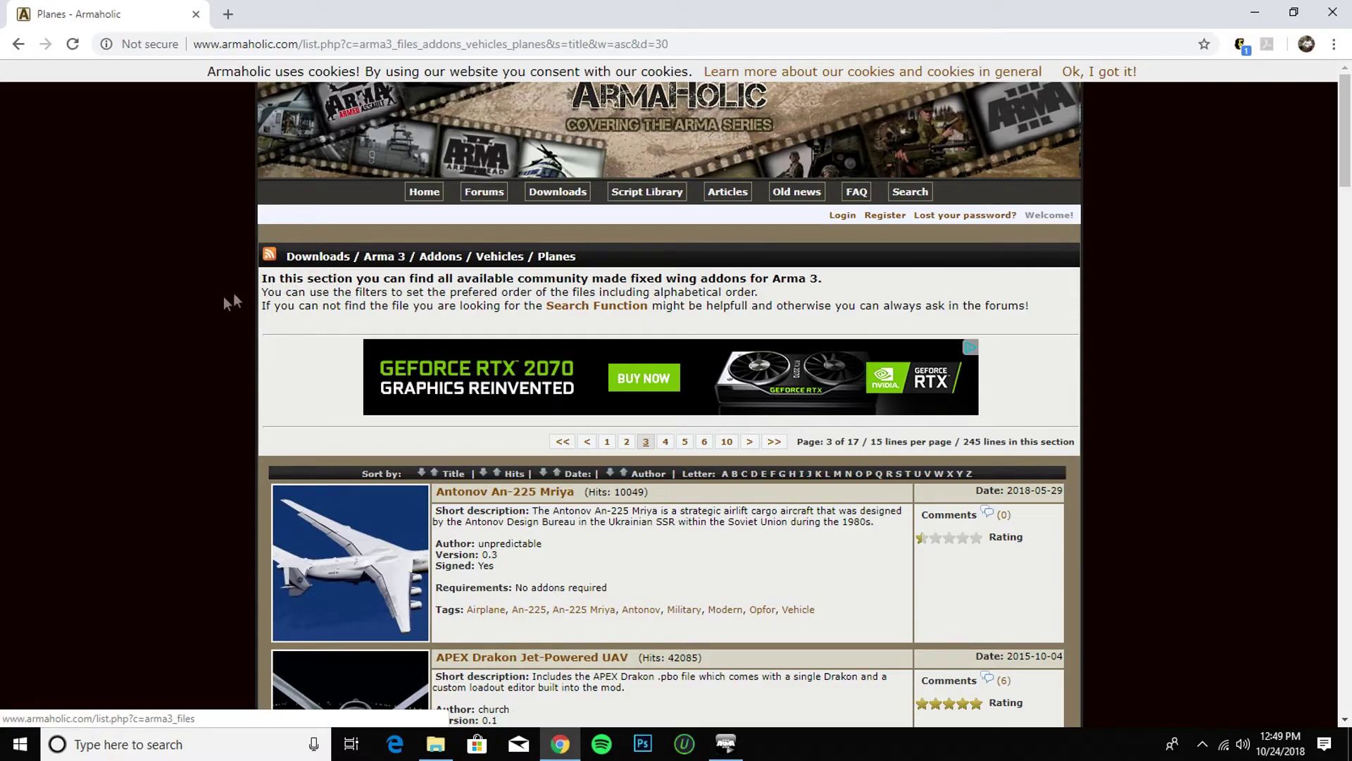
scroll(270, 320, "down", 1)
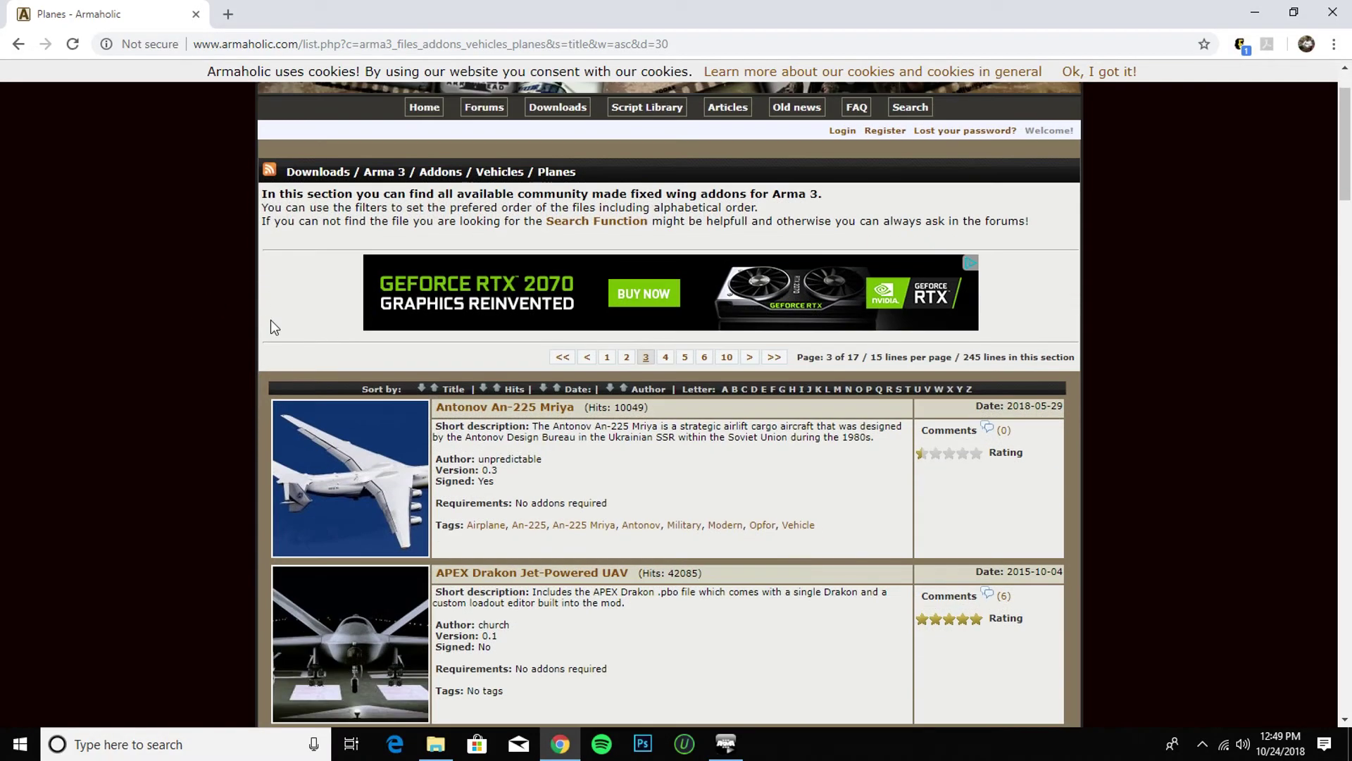
scroll(295, 319, "up", 1)
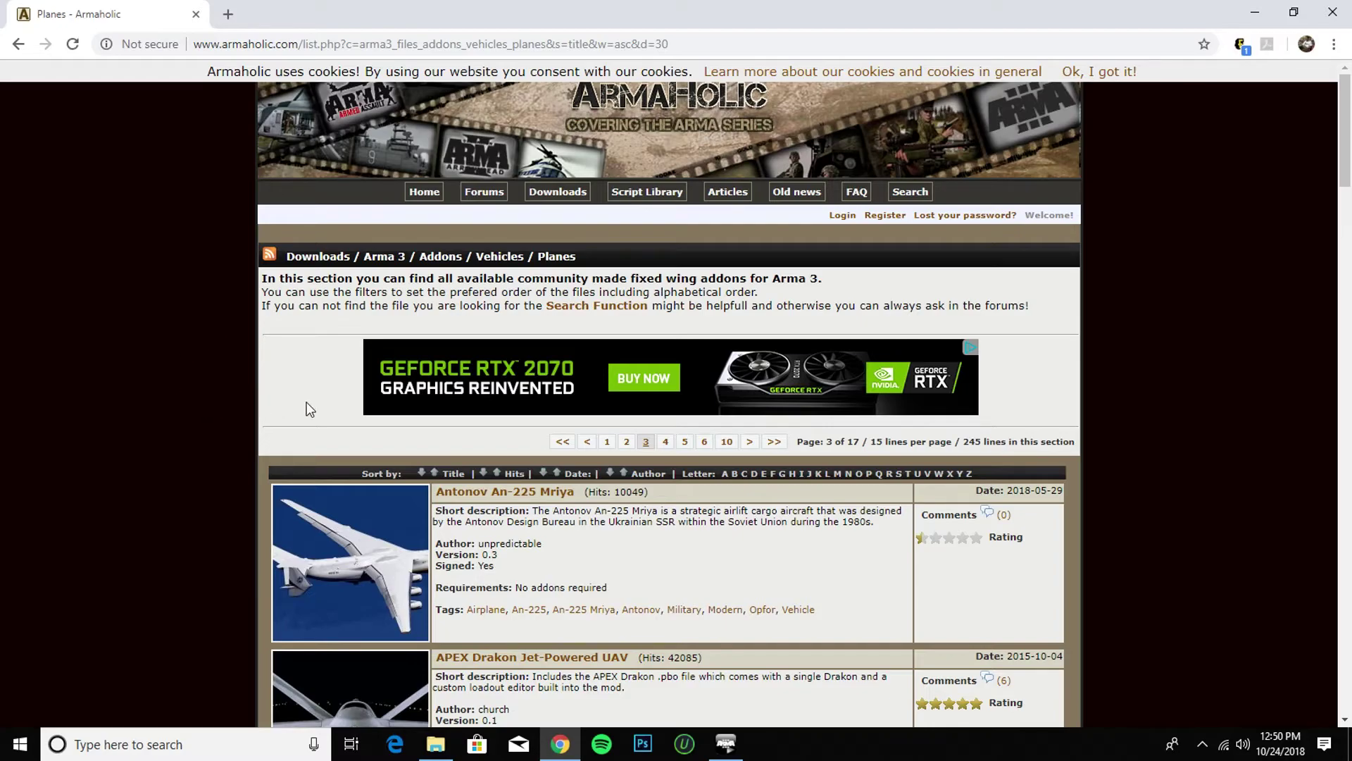
scroll(310, 408, "down", 2)
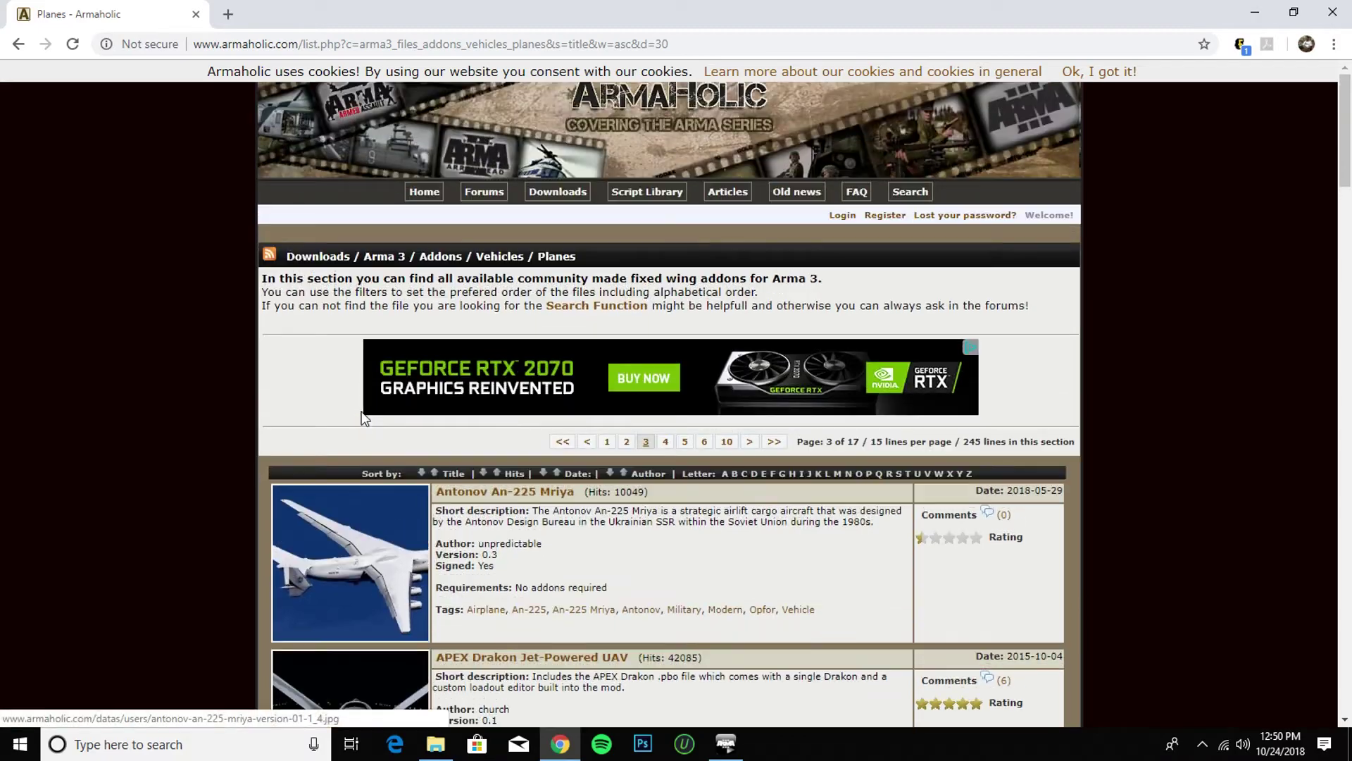
scroll(380, 437, "down", 6)
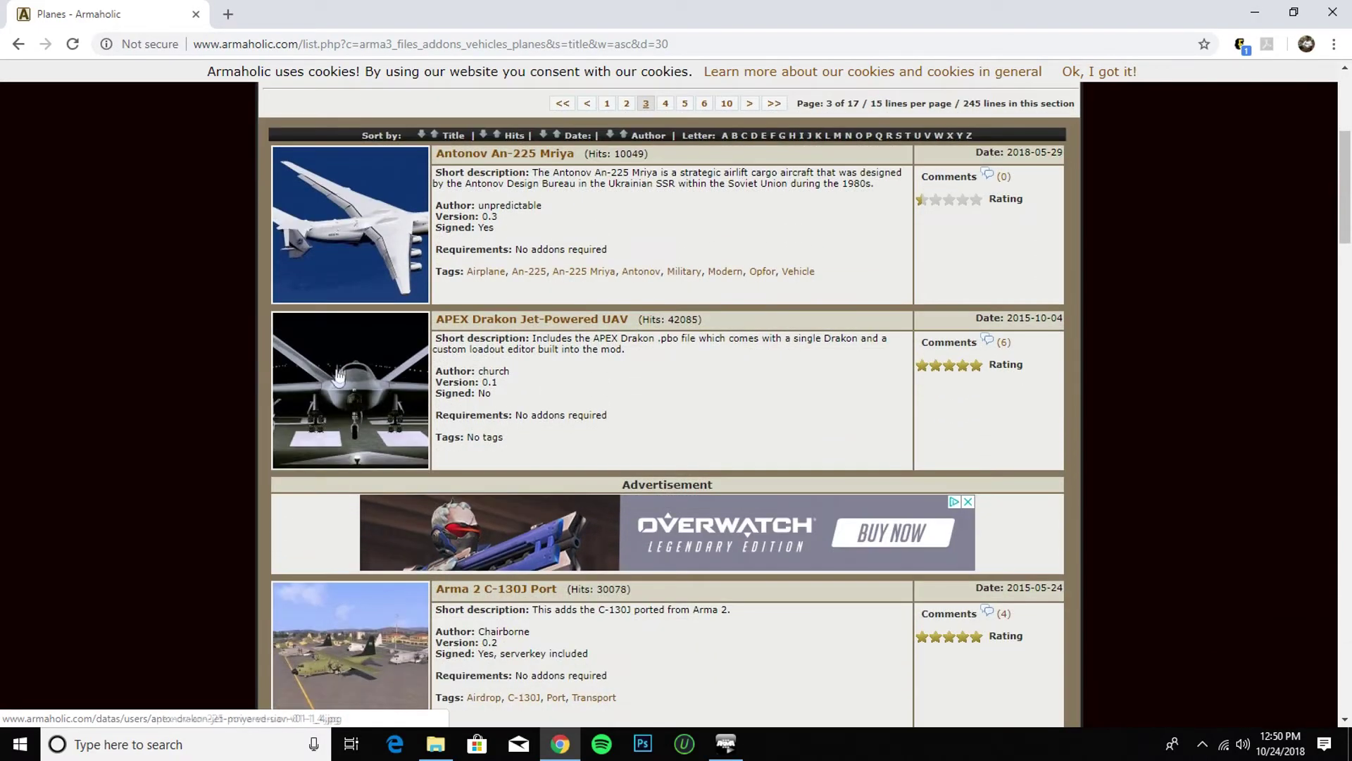
scroll(406, 454, "up", 8)
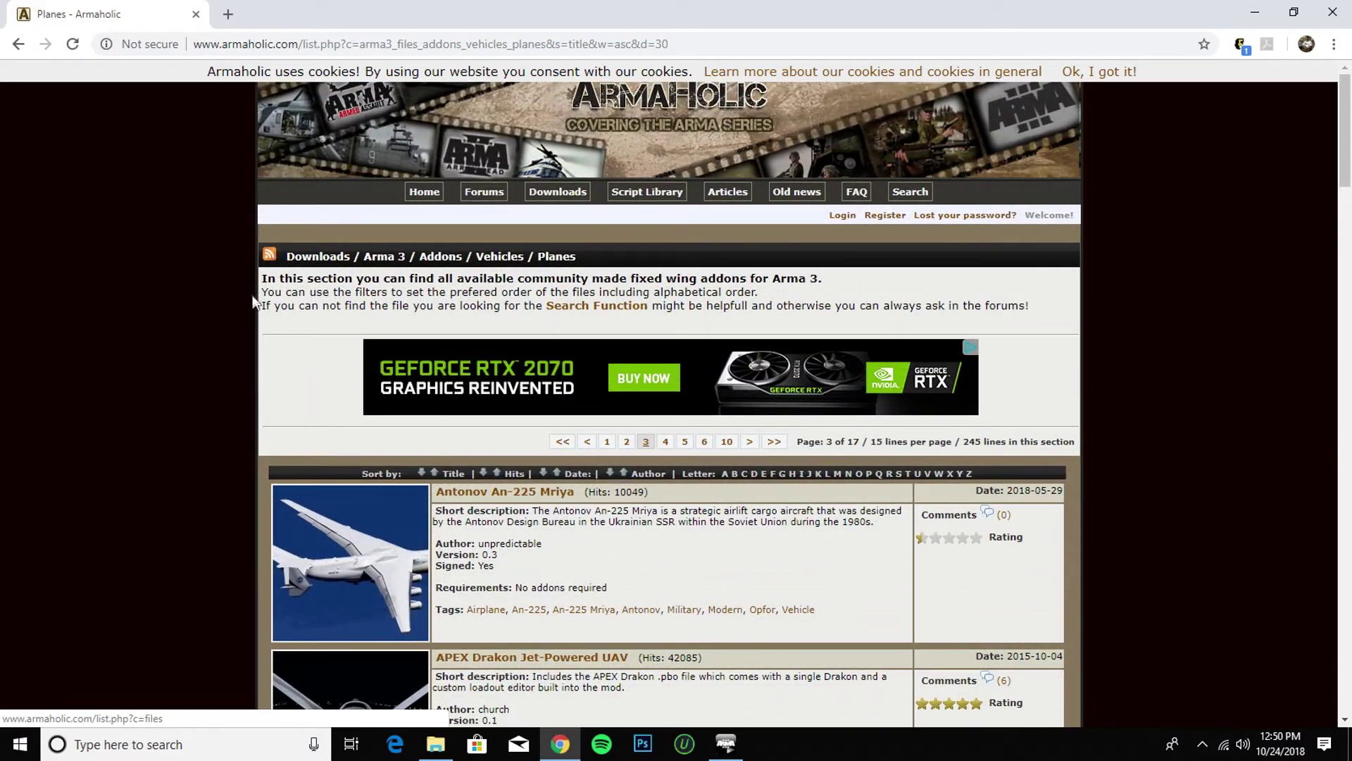
left_click(296, 44)
left_click_drag(299, 43, 191, 44)
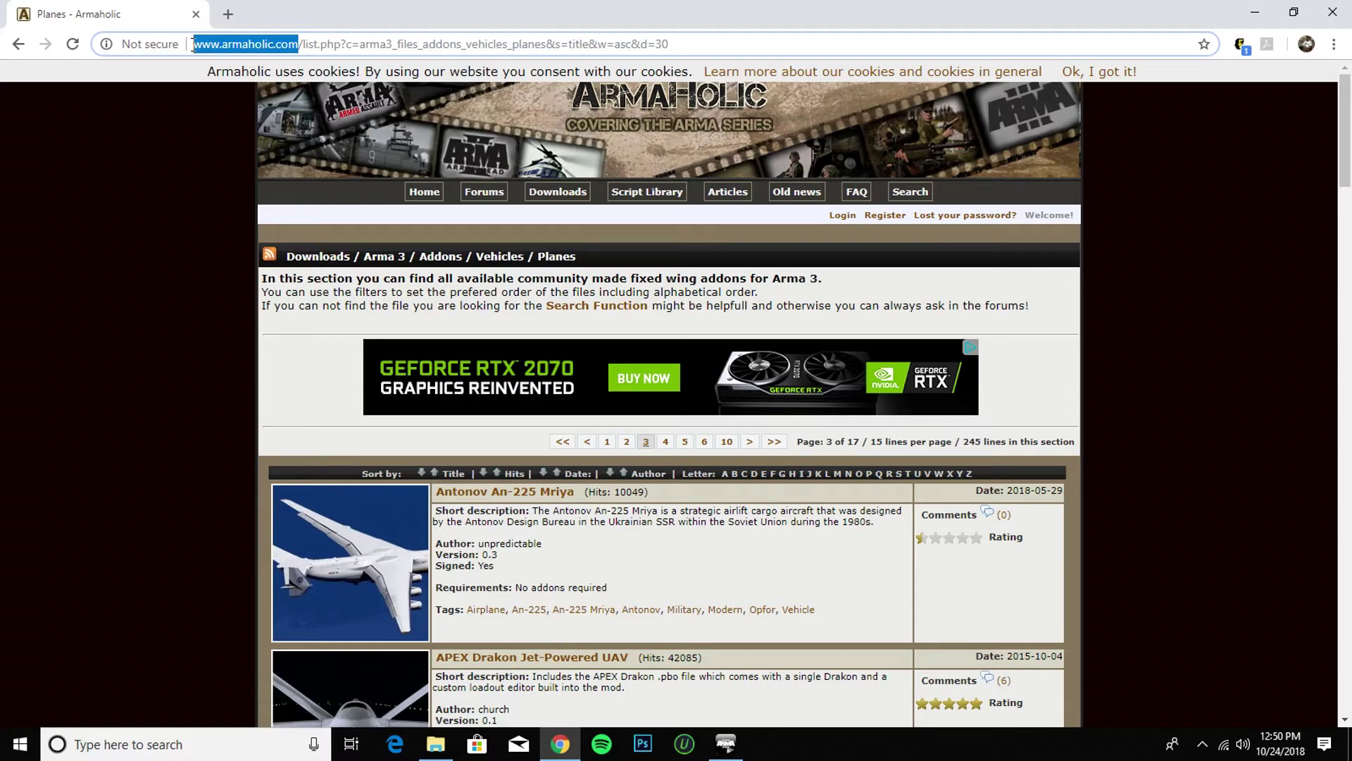
mouse_move(192, 45)
left_mouse_down()
mouse_move(211, 42)
mouse_move(192, 45)
left_mouse_up()
left_click(147, 172)
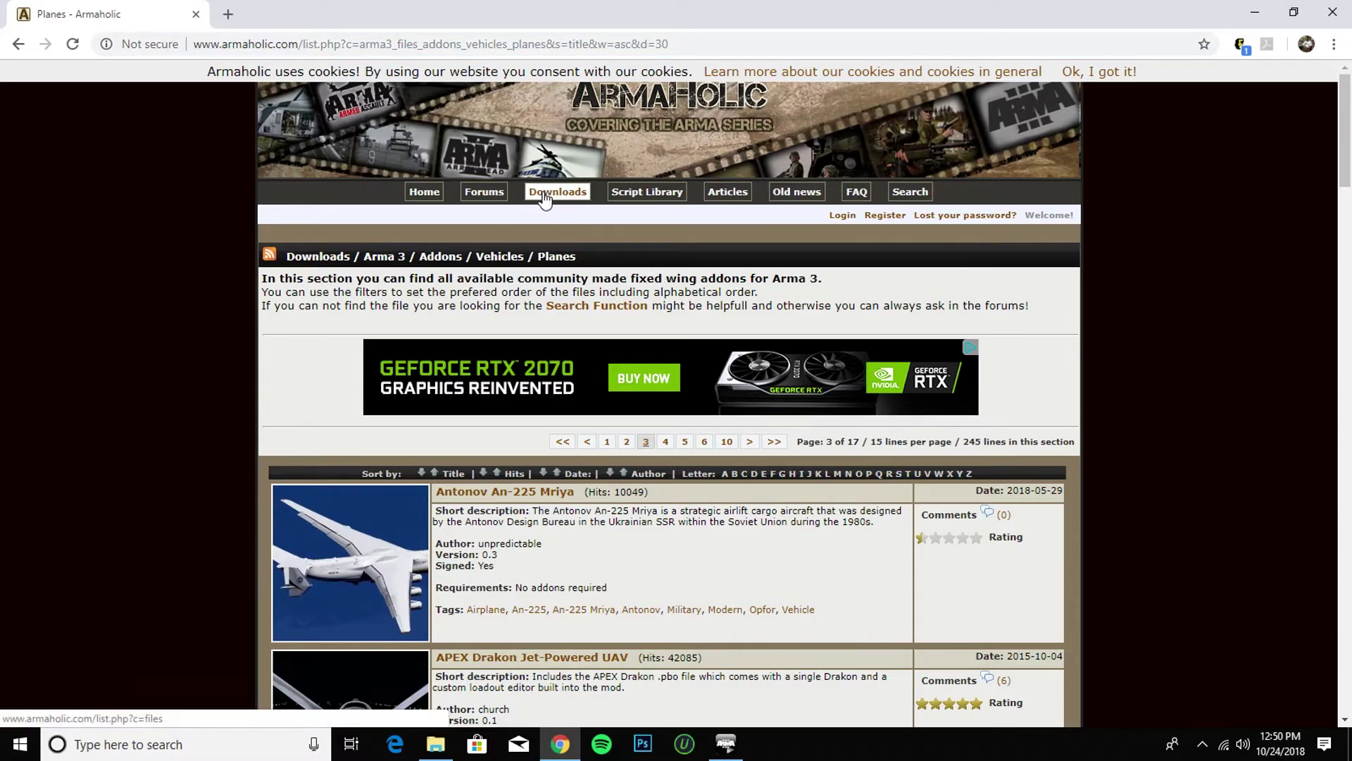
Go to the Arma 3 addons, enter the Vehicles section and open the Arma 3 Planes category.
left_click(438, 257)
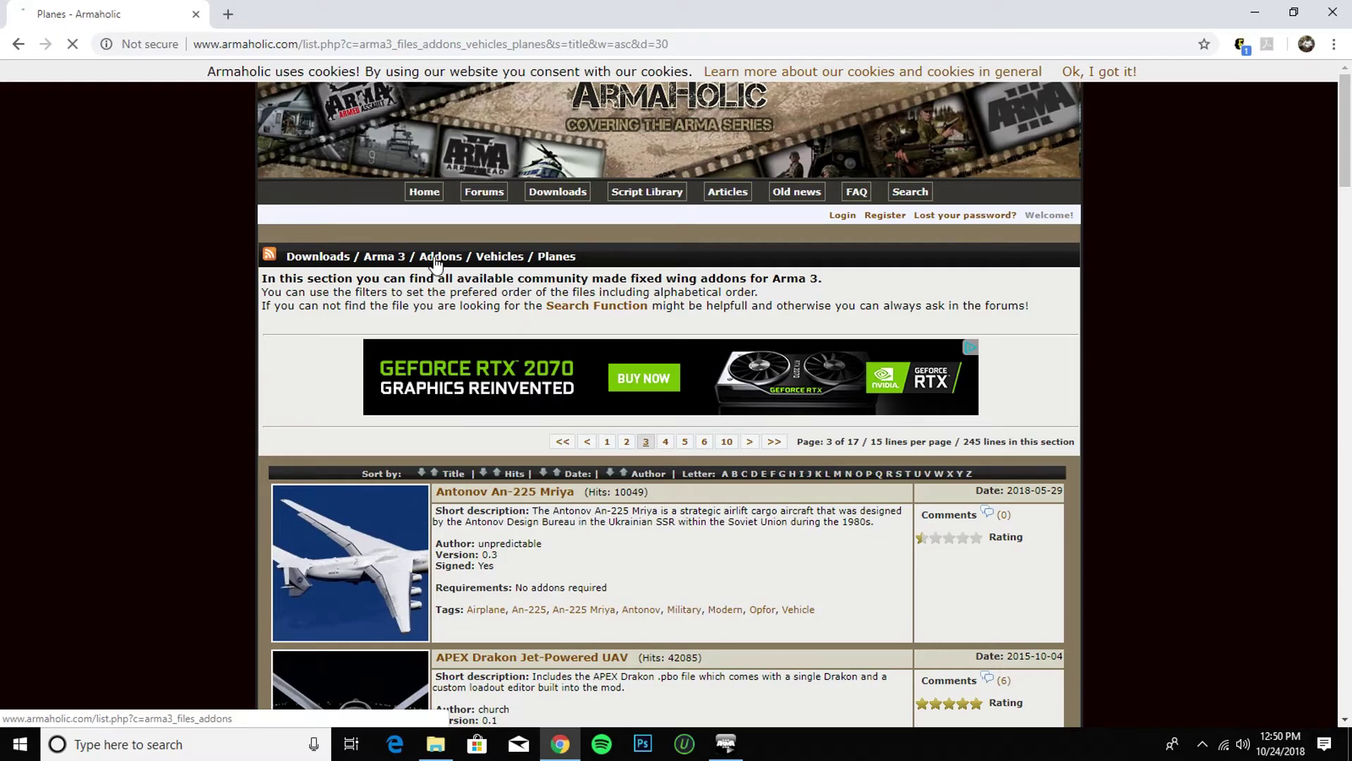
scroll(609, 417, "down", 12)
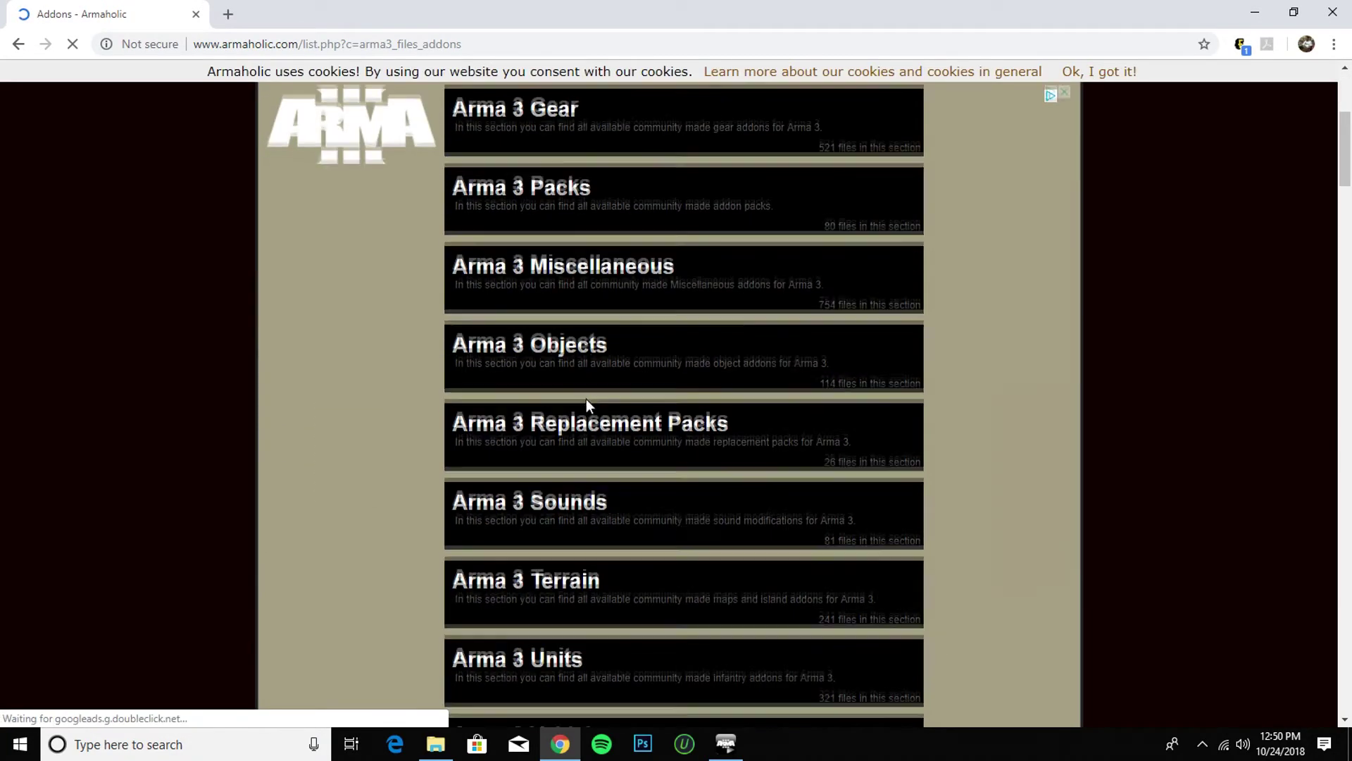
scroll(586, 396, "up", 1)
left_click(584, 402)
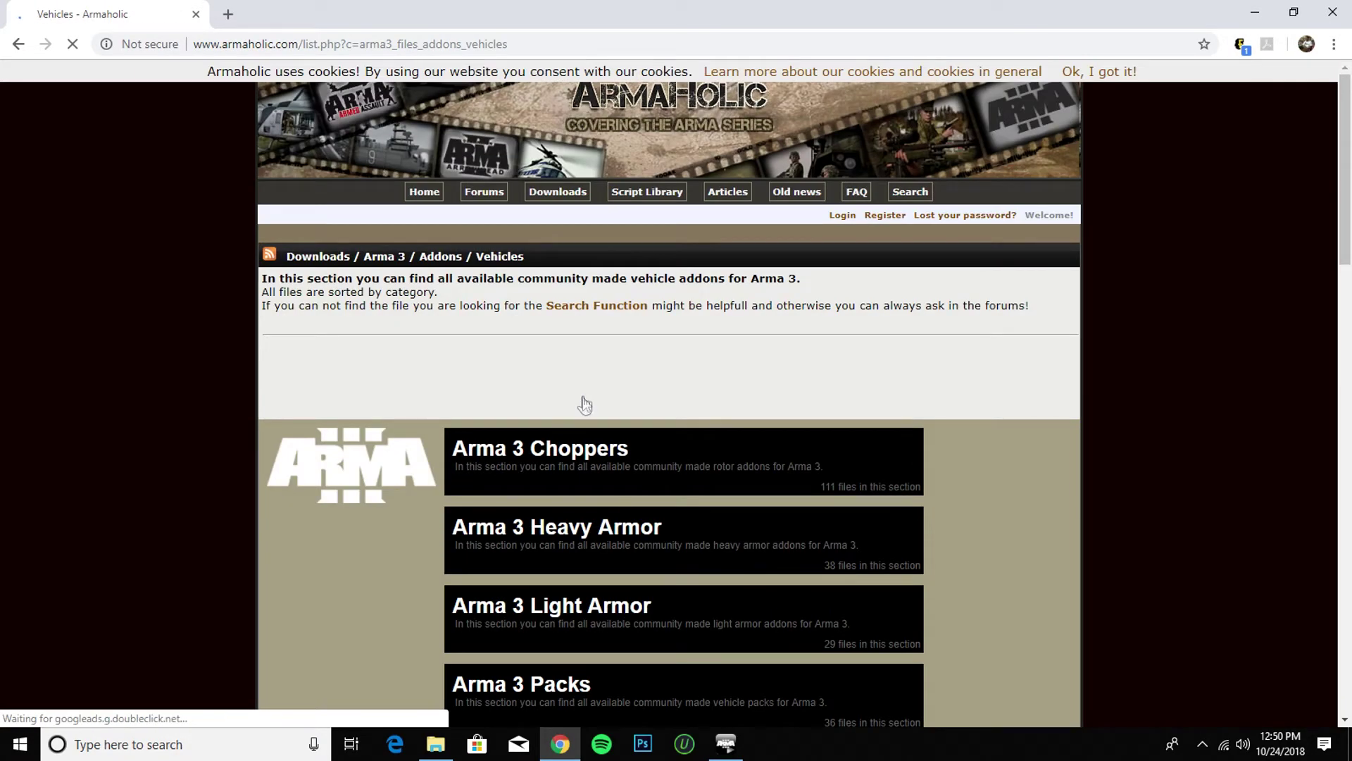
scroll(588, 422, "down", 6)
scroll(612, 433, "up", 1)
left_click(610, 436)
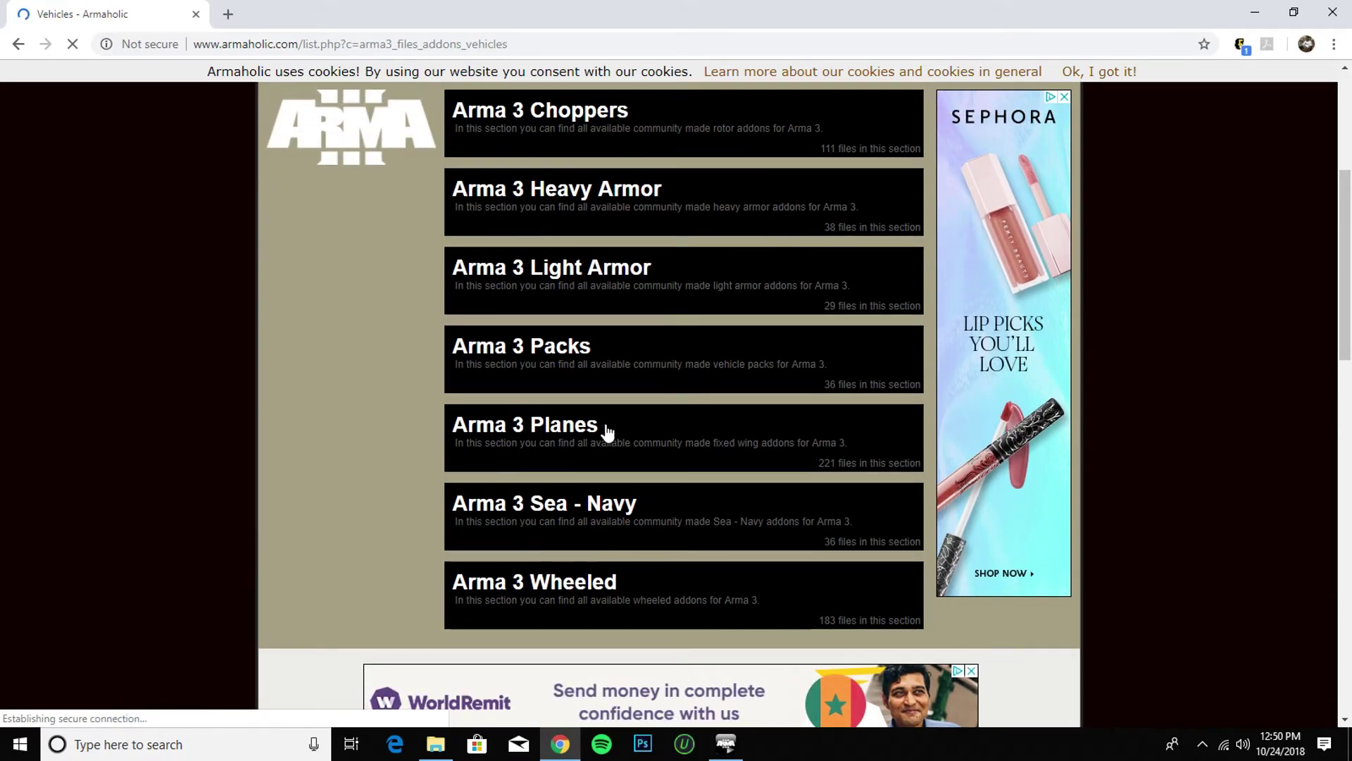
Browse the plane addons on the first two result pages and go on to page 3.
scroll(641, 451, "down", 3)
scroll(651, 454, "down", 20)
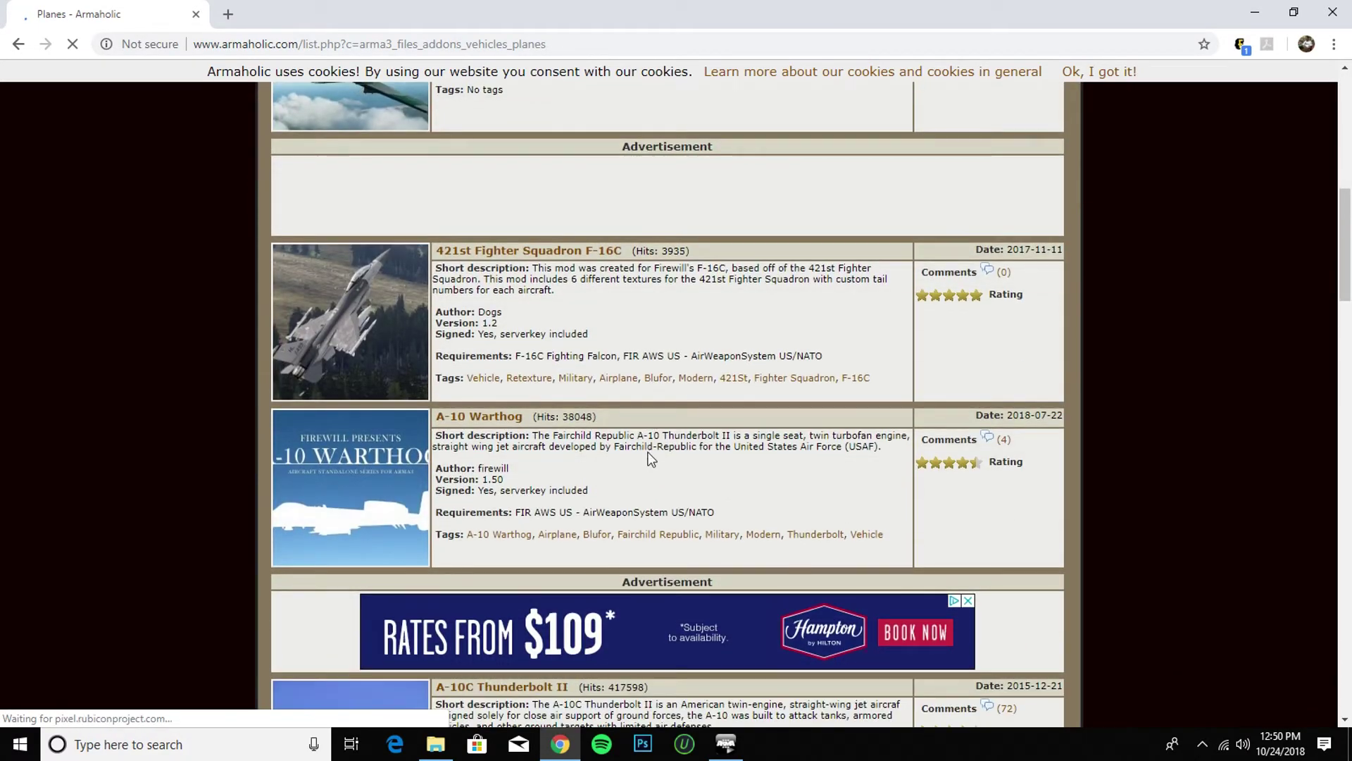
scroll(662, 465, "down", 15)
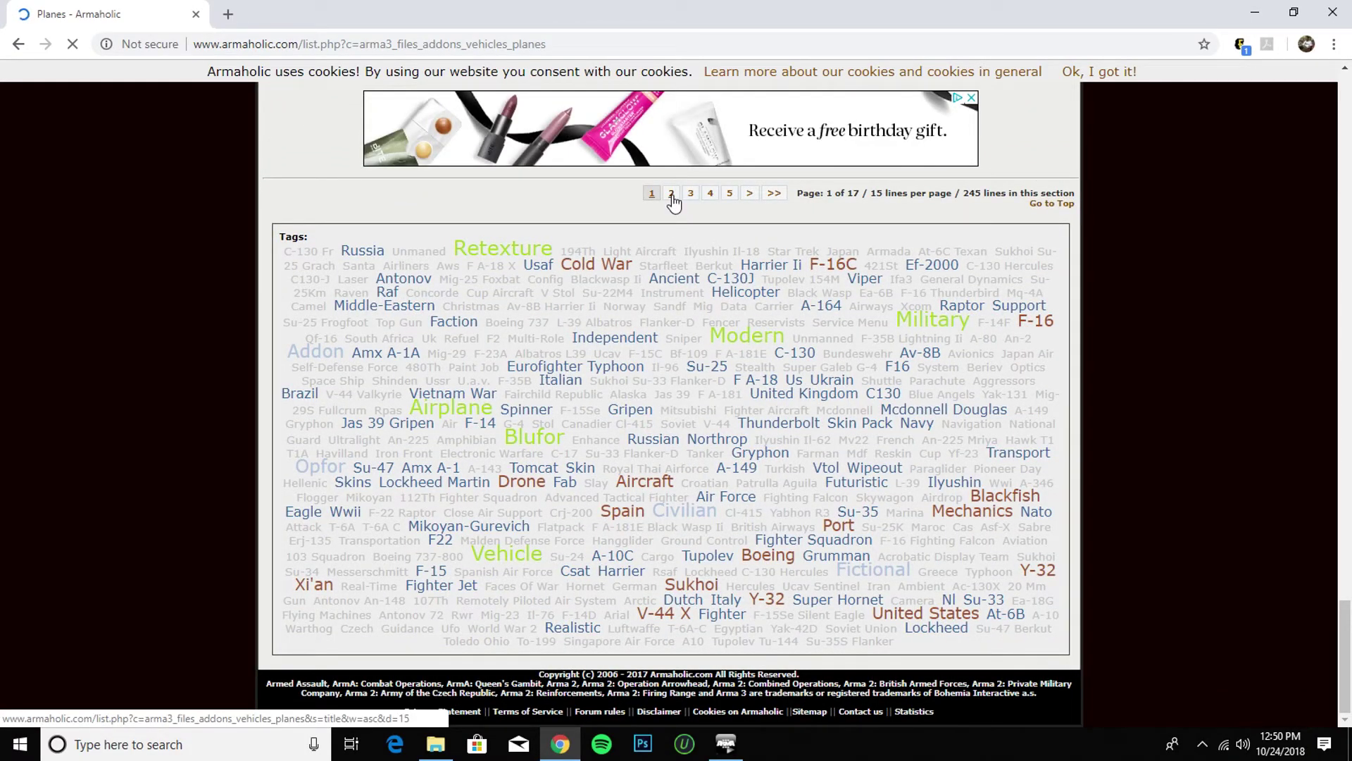
scroll(664, 322, "down", 20)
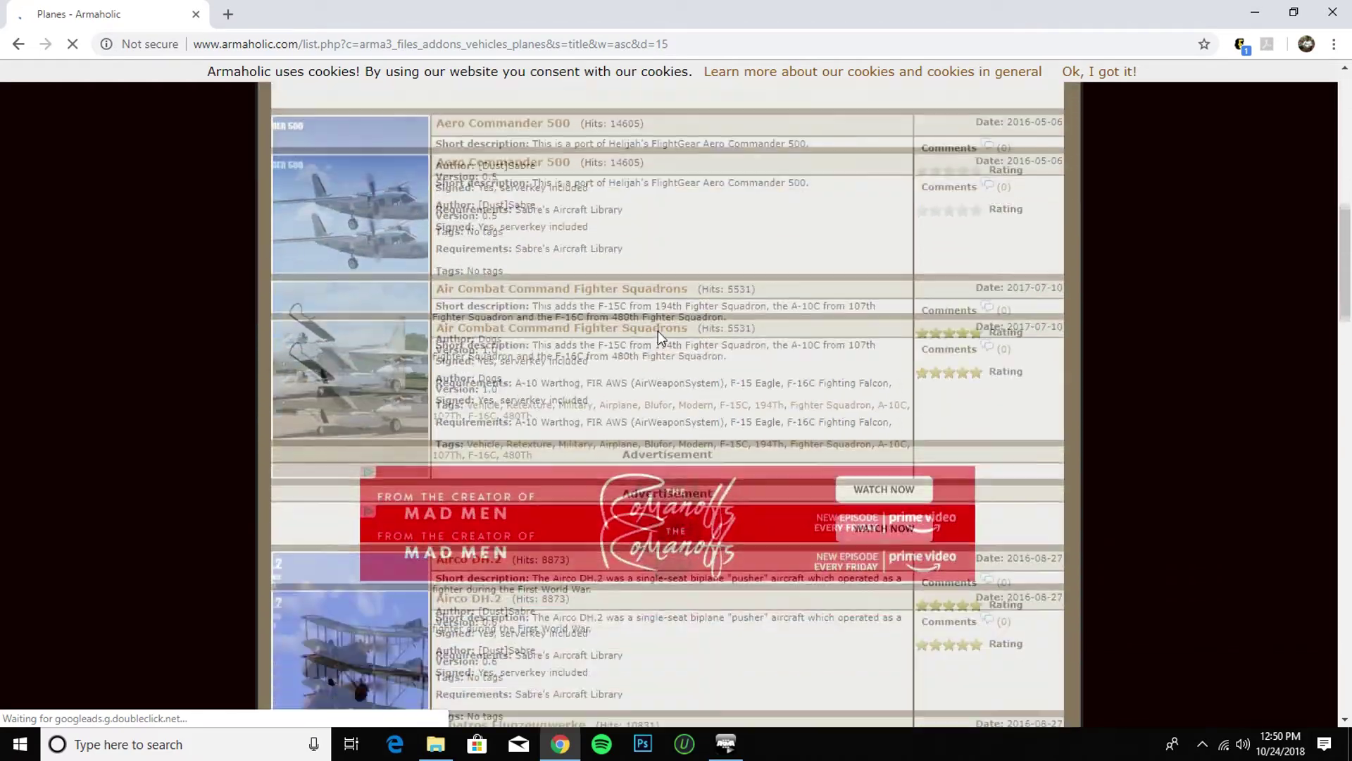
scroll(708, 426, "down", 15)
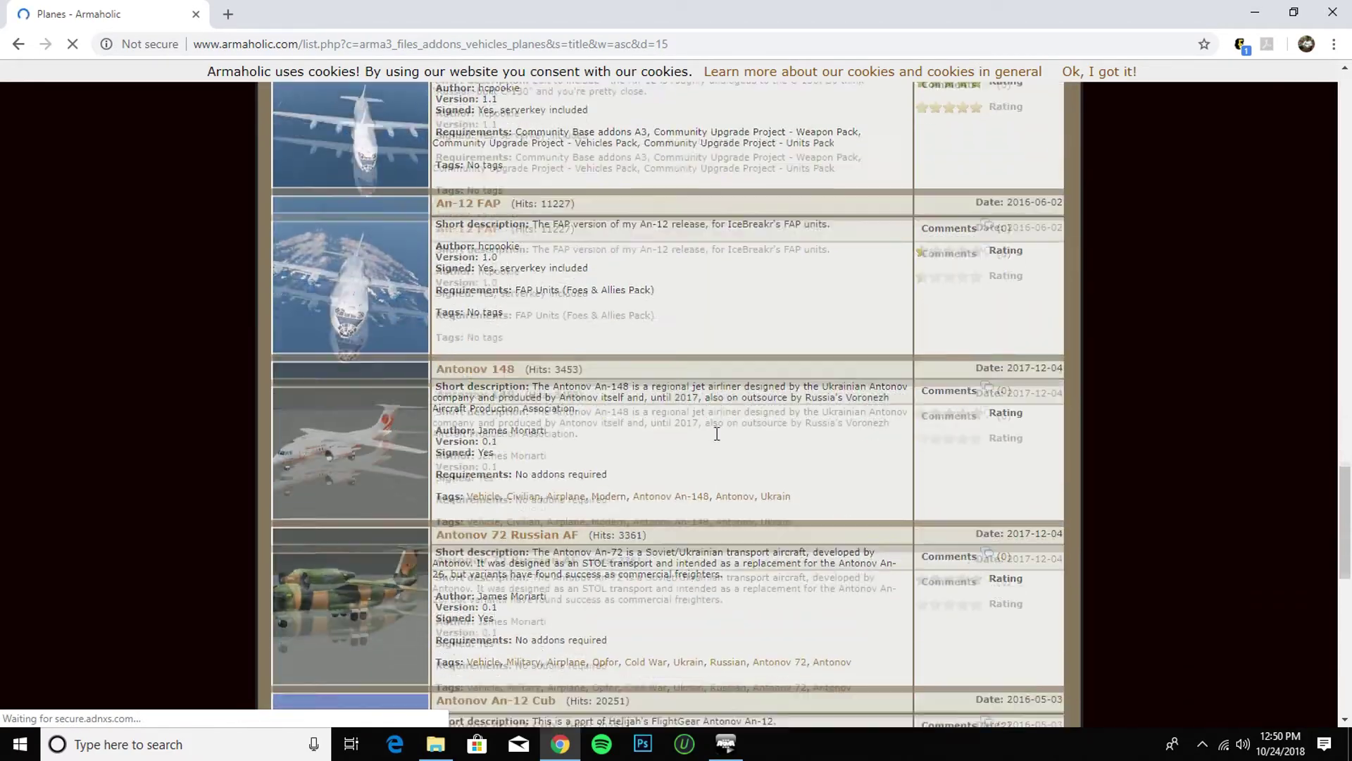
left_click(664, 263)
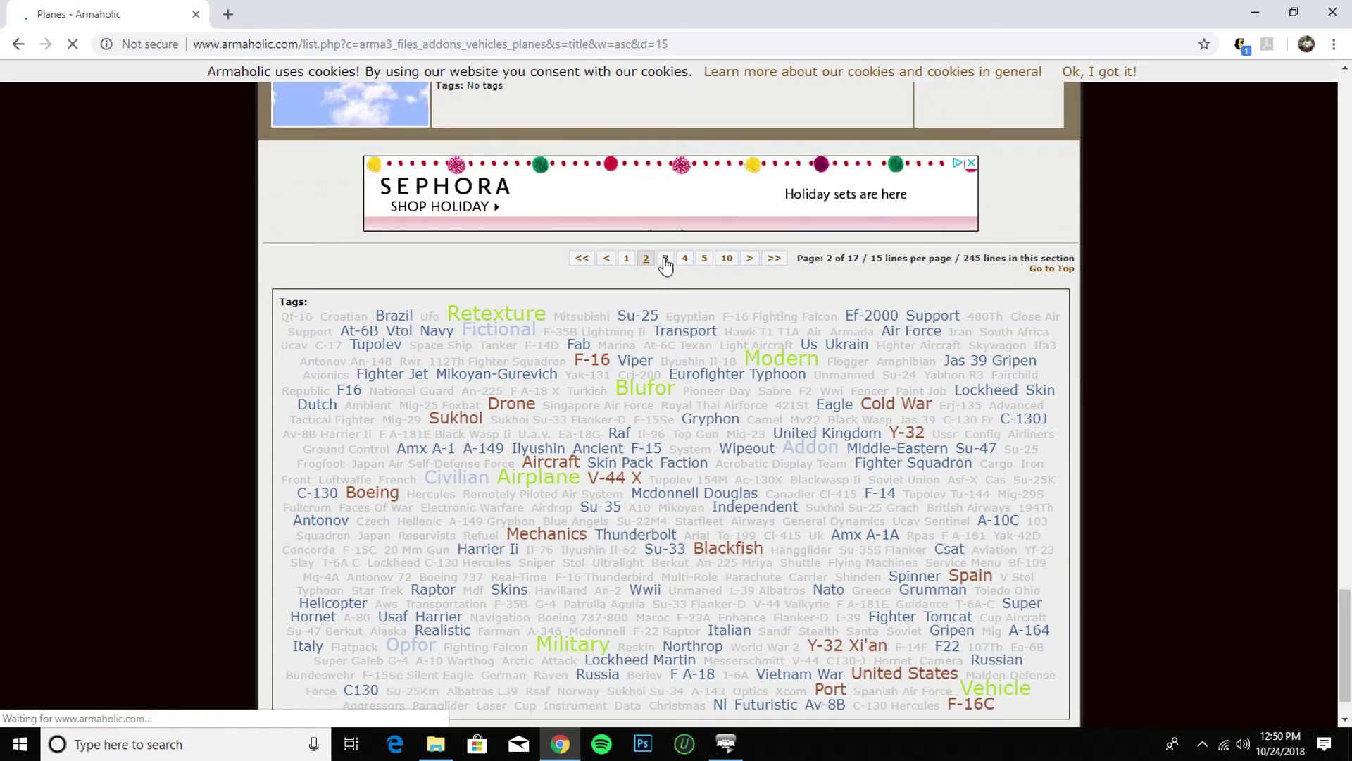
Find the Blue Angels Fictional Super Hornet addon in the list and open its page.
scroll(691, 348, "down", 20)
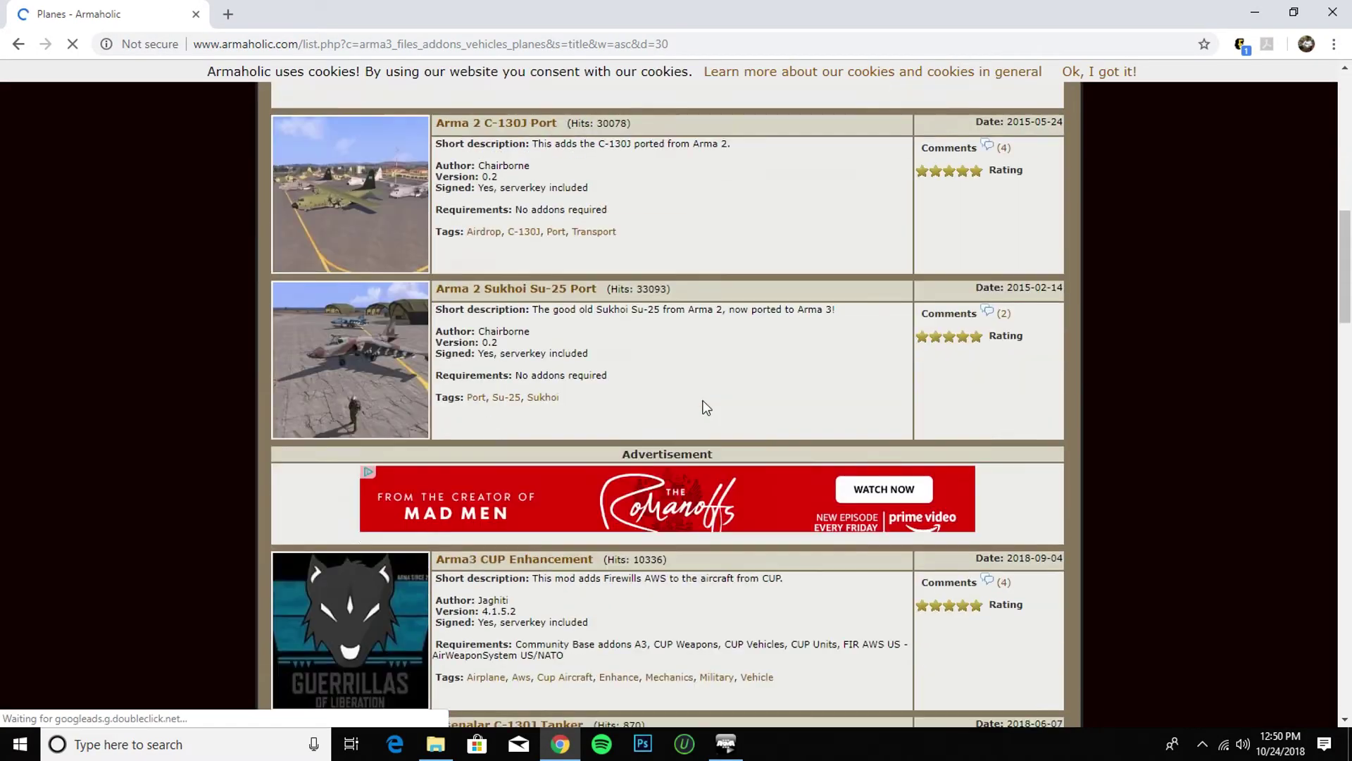
scroll(706, 403, "down", 5)
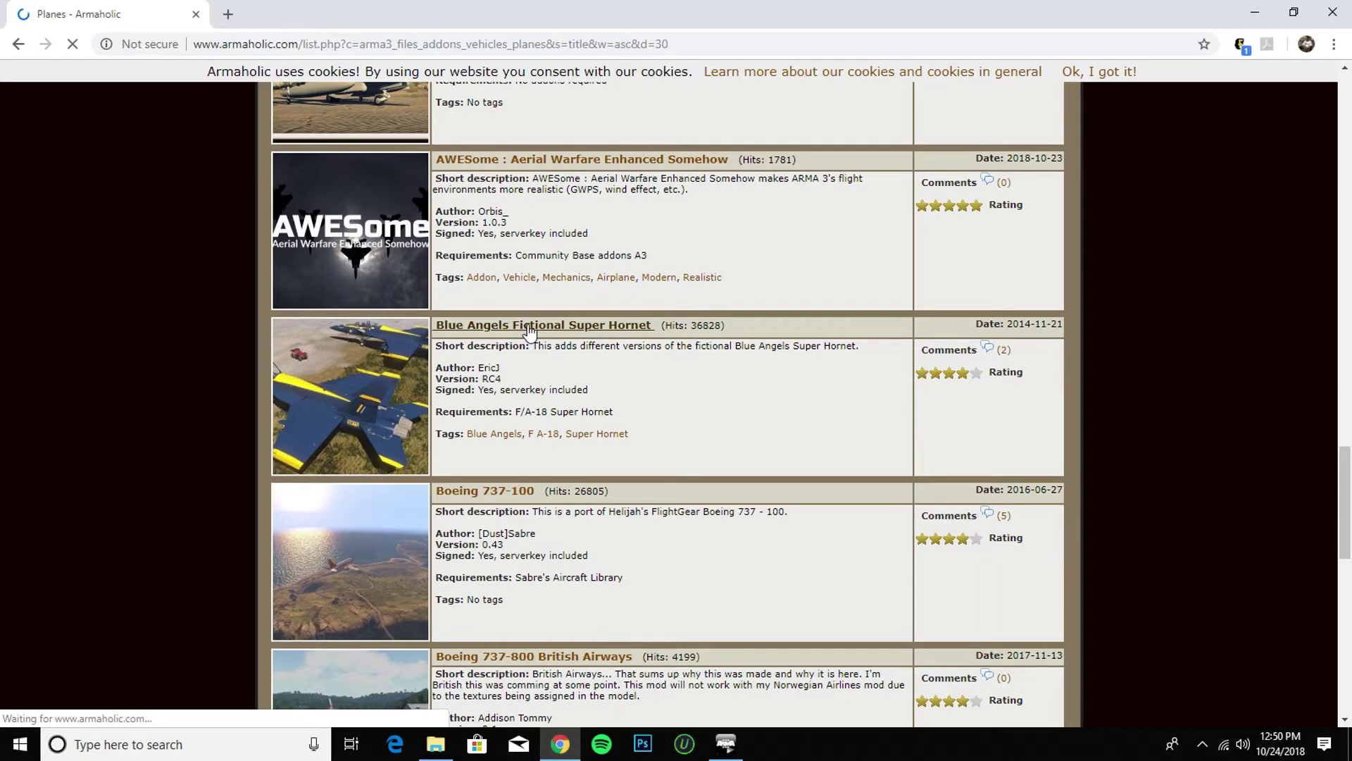
left_click(530, 327)
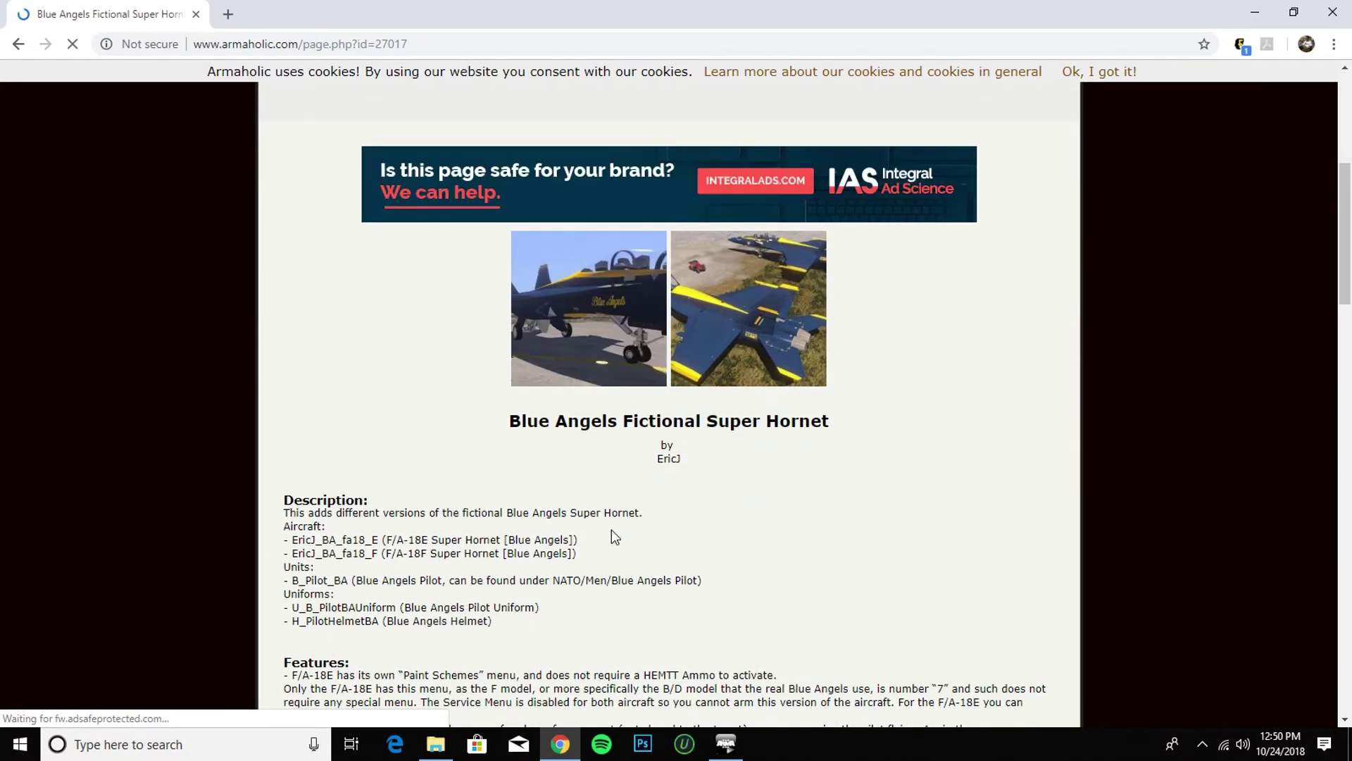
Look through the addon's description and installation notes, and download the Blue Angels Fictional Super Hornet archive.
scroll(619, 518, "down", 10)
scroll(660, 498, "down", 9)
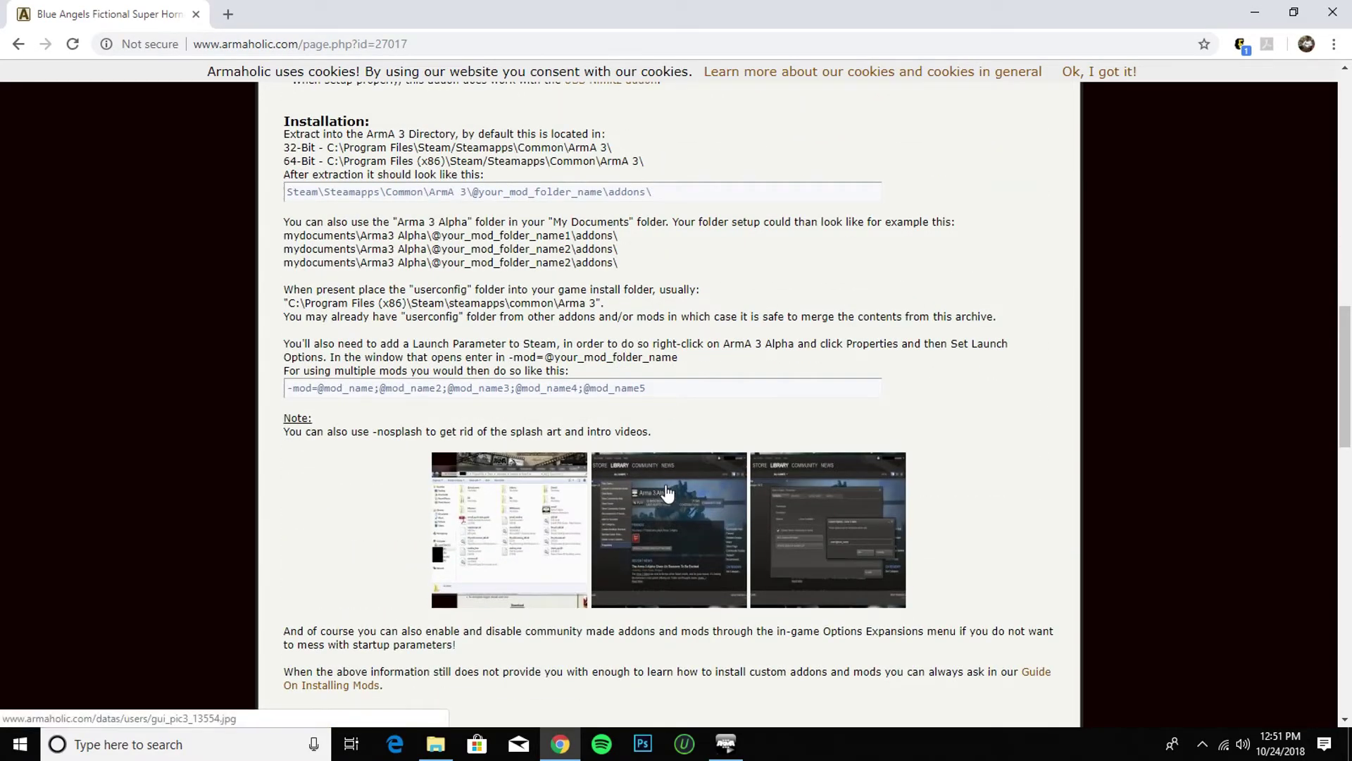
scroll(667, 484, "up", 1)
scroll(665, 476, "down", 8)
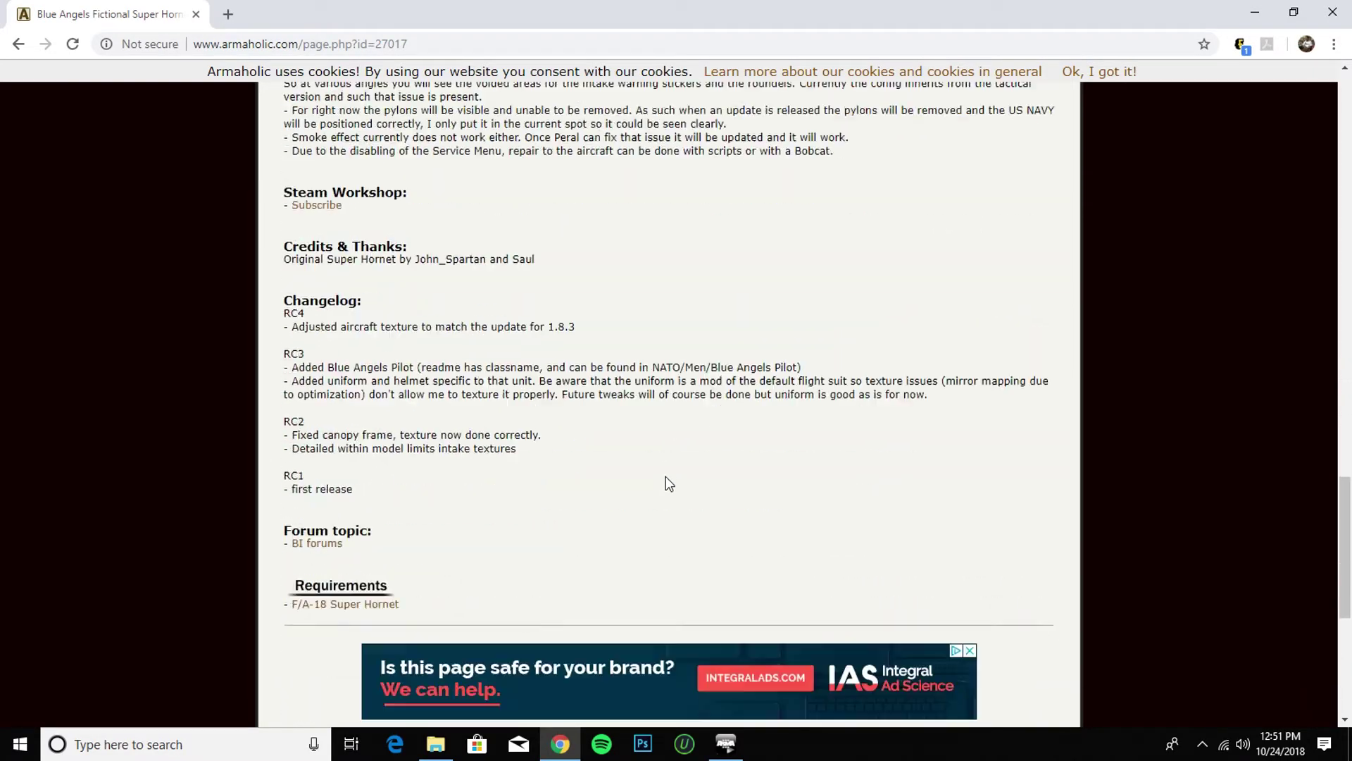
scroll(715, 578, "down", 3)
left_click(674, 415)
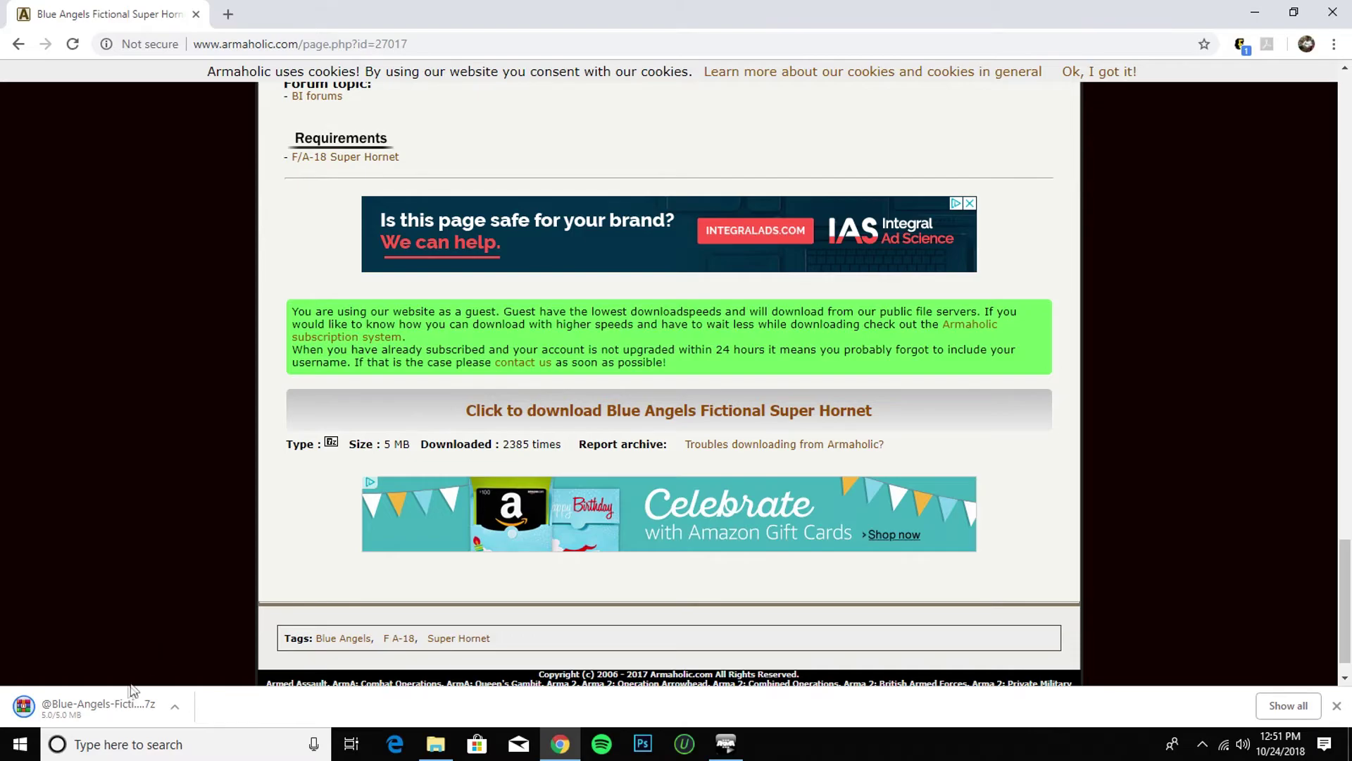
left_click(116, 709)
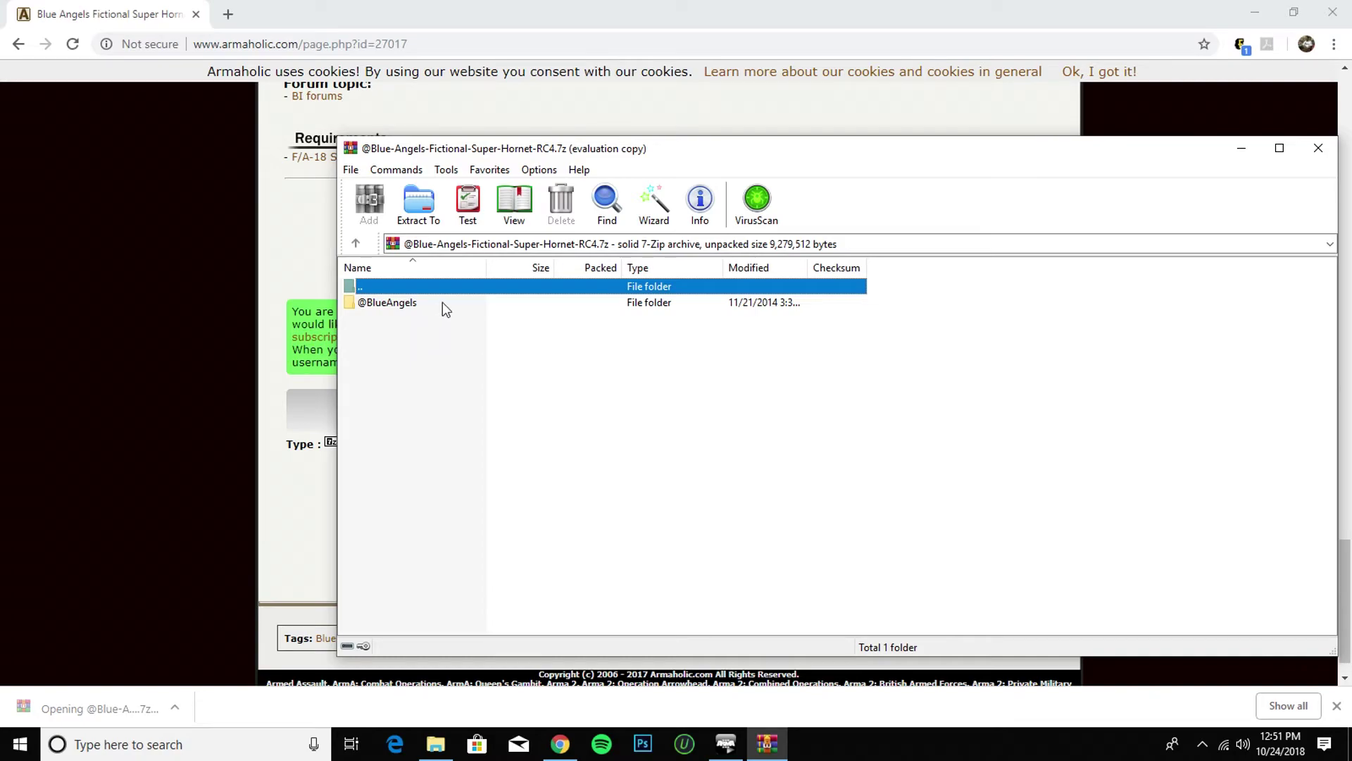
left_click(947, 411)
left_click(535, 301)
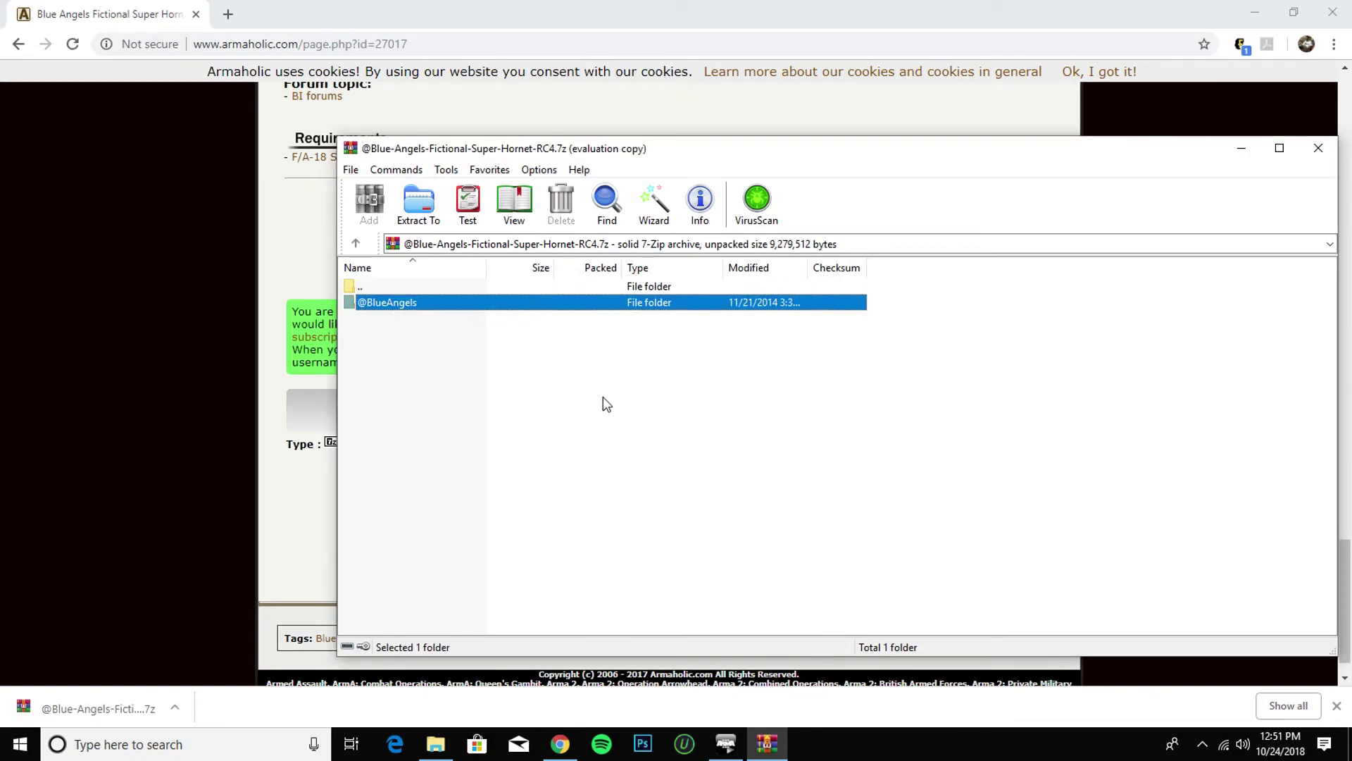
double_click(592, 308)
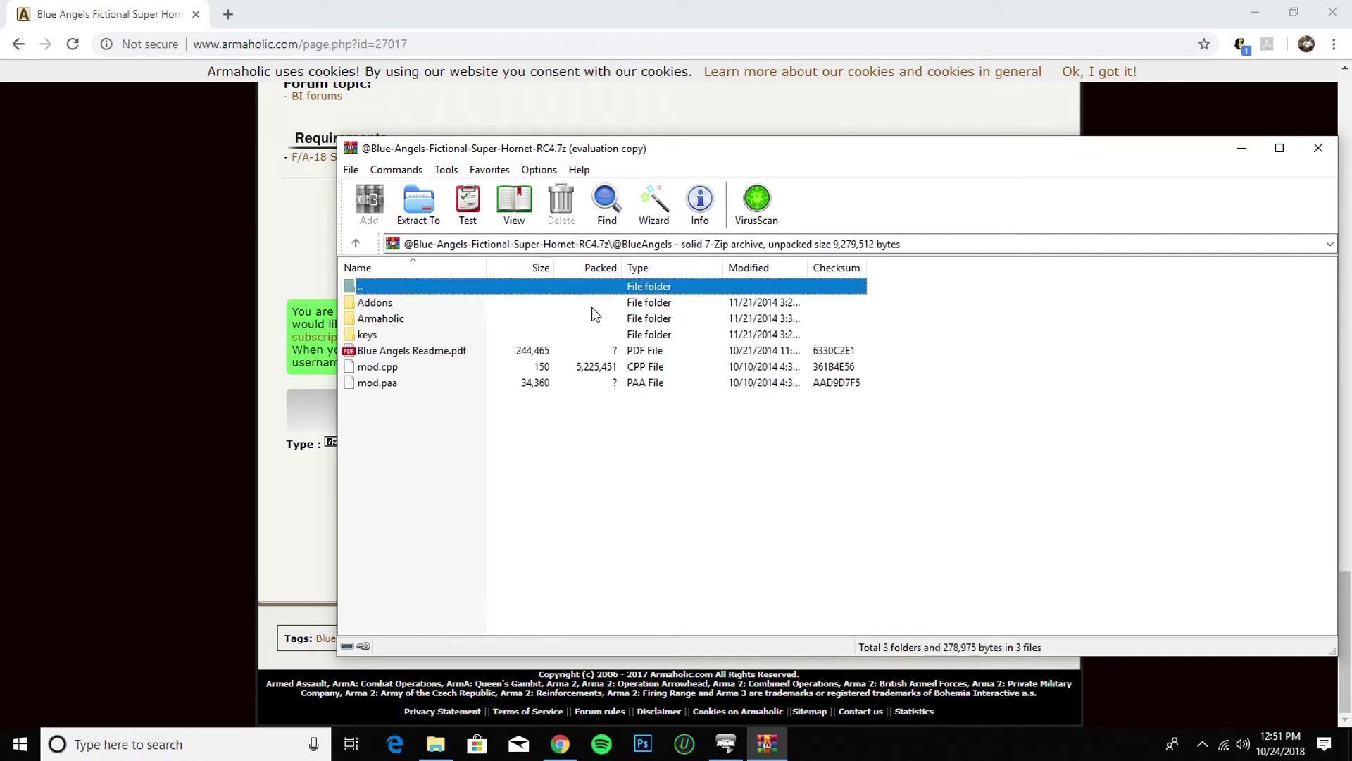
double_click(473, 285)
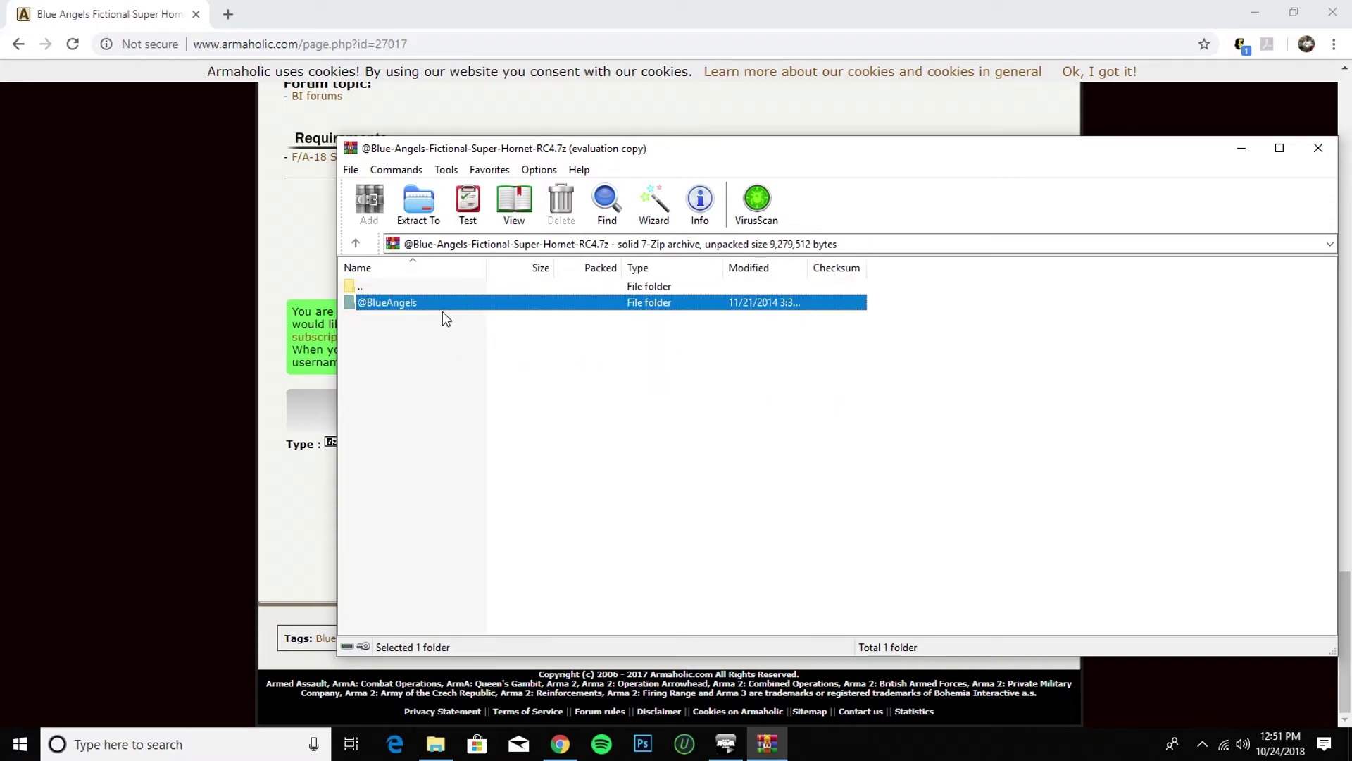
double_click(554, 300)
double_click(504, 321)
left_click(494, 268)
double_click(492, 286)
double_click(489, 303)
Highlight the two EricJ_BA_fa18 files in the Addons subfolder without extracting them, and return to the archive's root.
left_click_drag(457, 364, 467, 295)
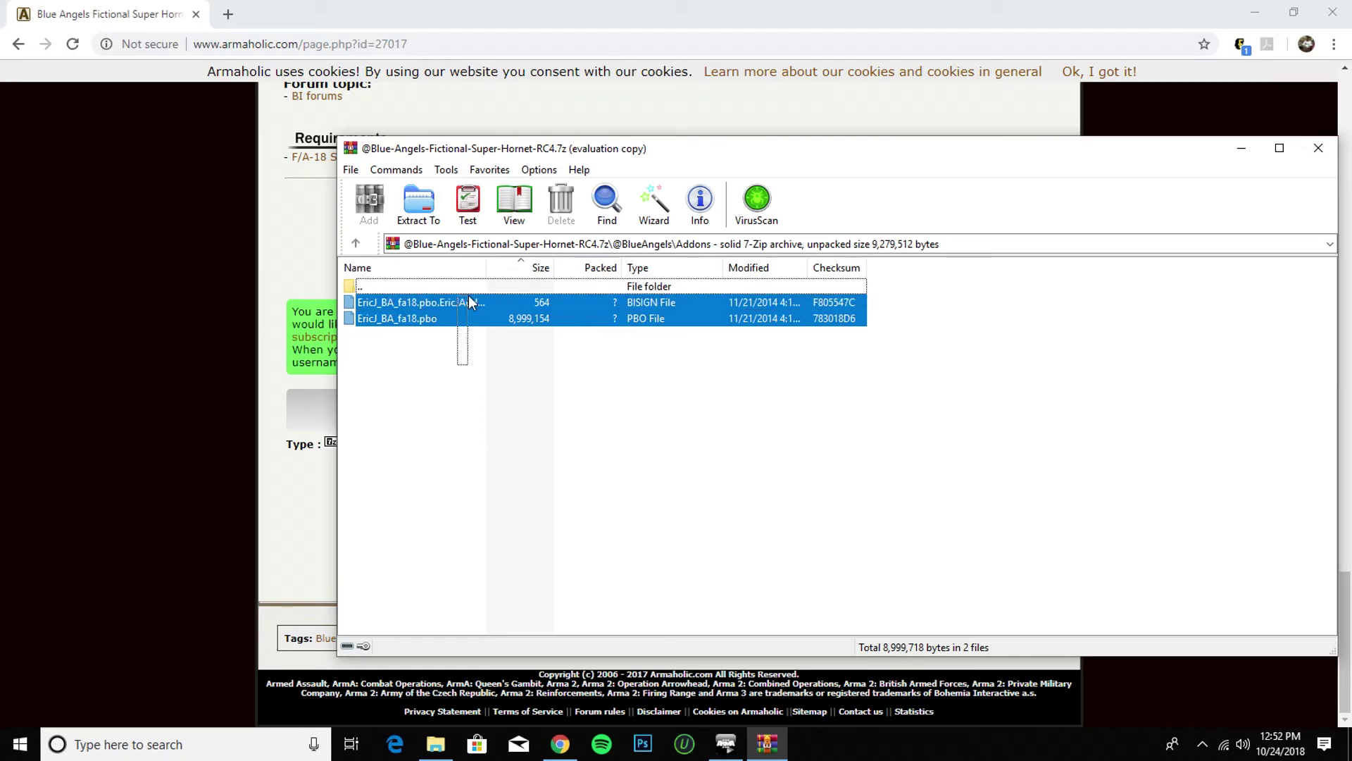
right_click(464, 410)
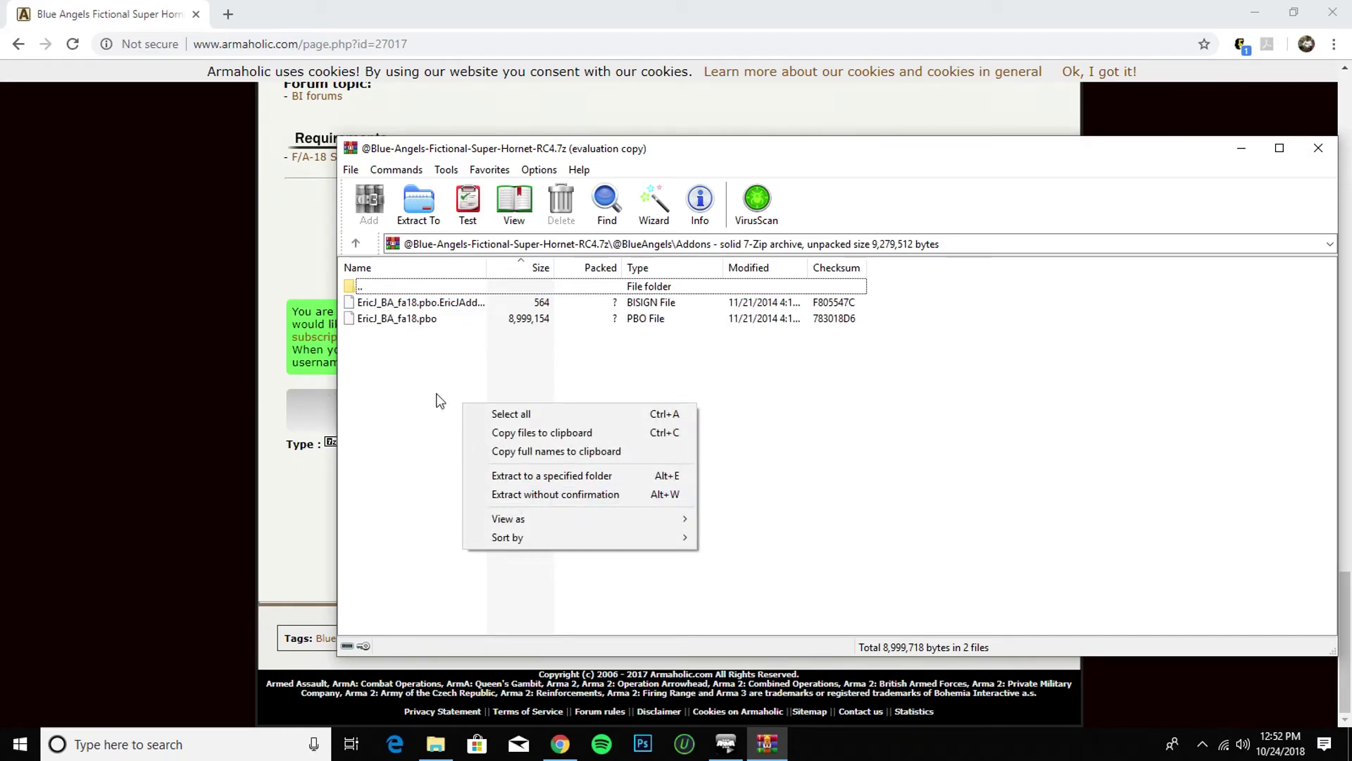
left_click_drag(410, 362, 415, 296)
left_click(417, 350)
mouse_move(413, 344)
left_mouse_down()
mouse_move(414, 293)
mouse_move(425, 347)
left_mouse_up()
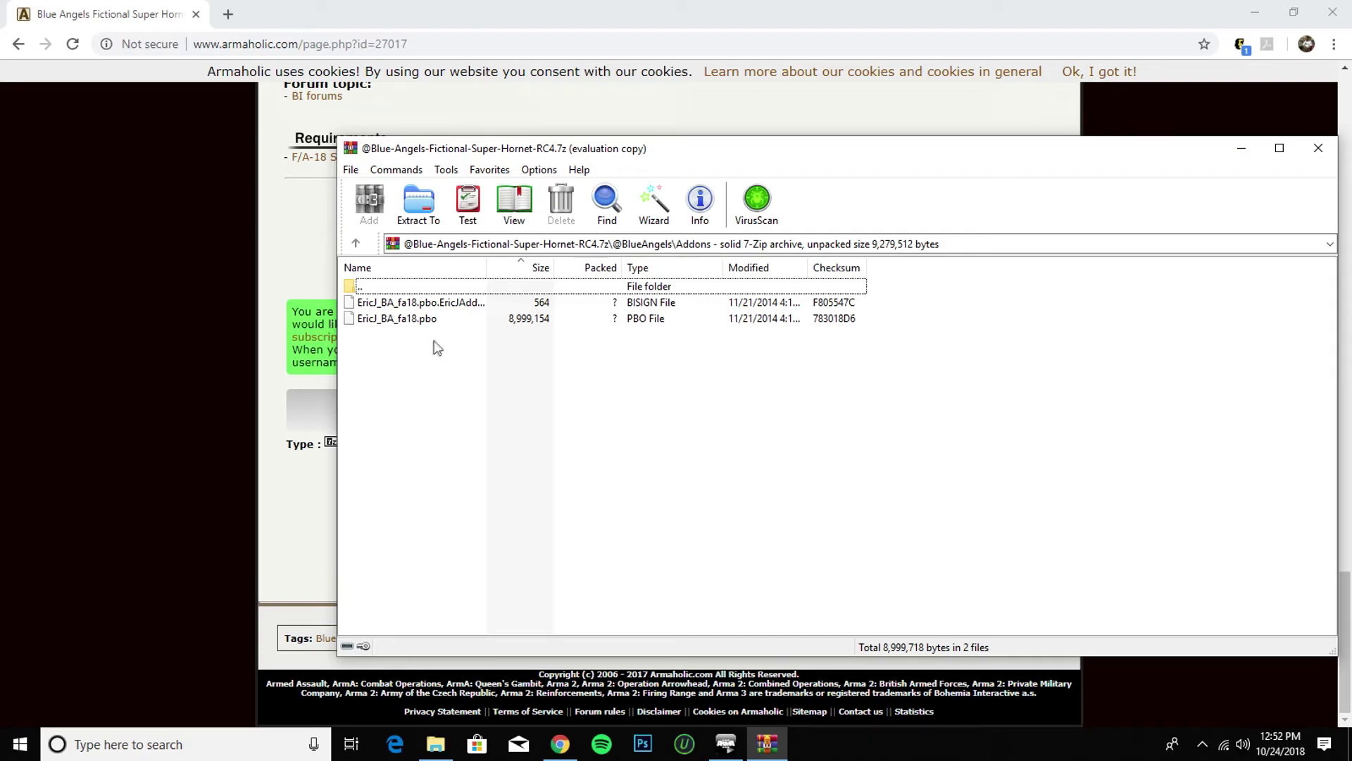
double_click(441, 287)
double_click(441, 289)
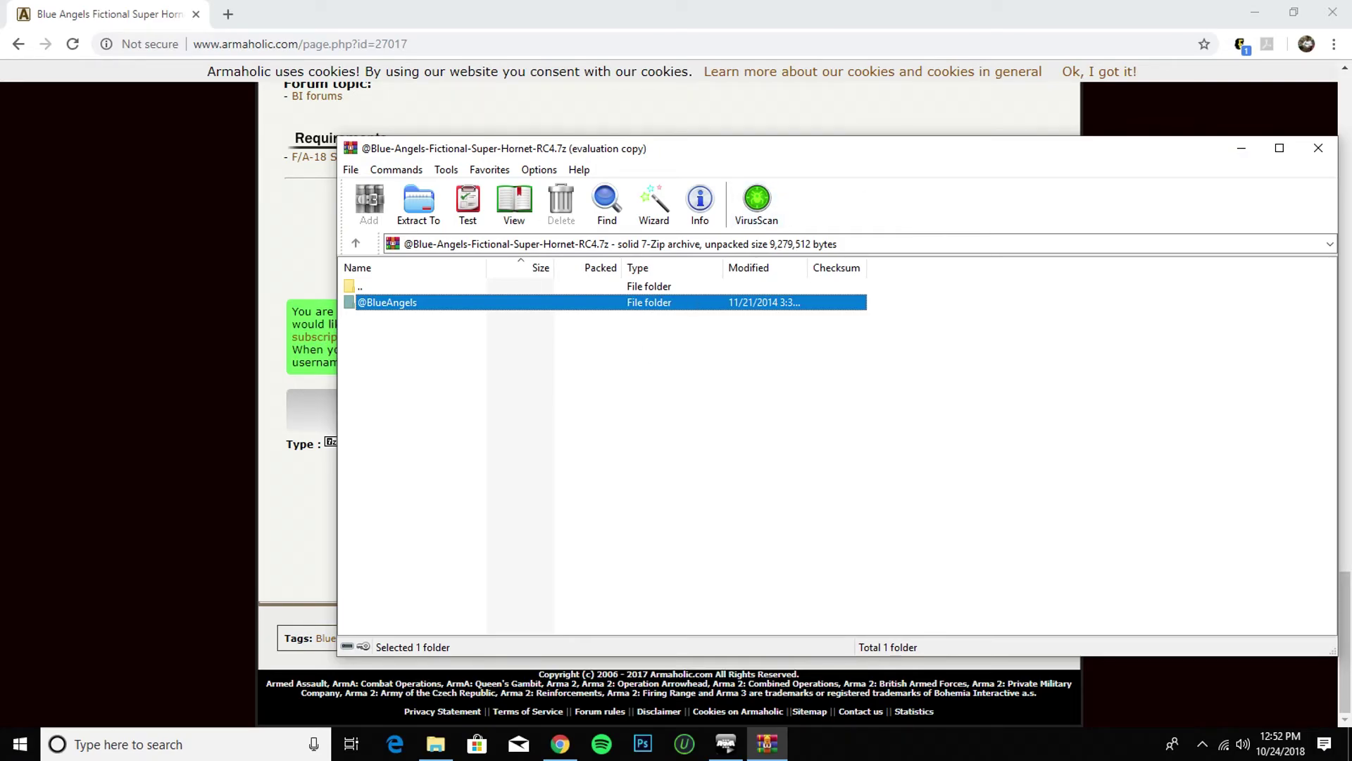
Bring up the Arma 3 installation folder under Steam\steamapps\common and look through its existing mod folders.
left_click_drag(1351, 71, 436, 62)
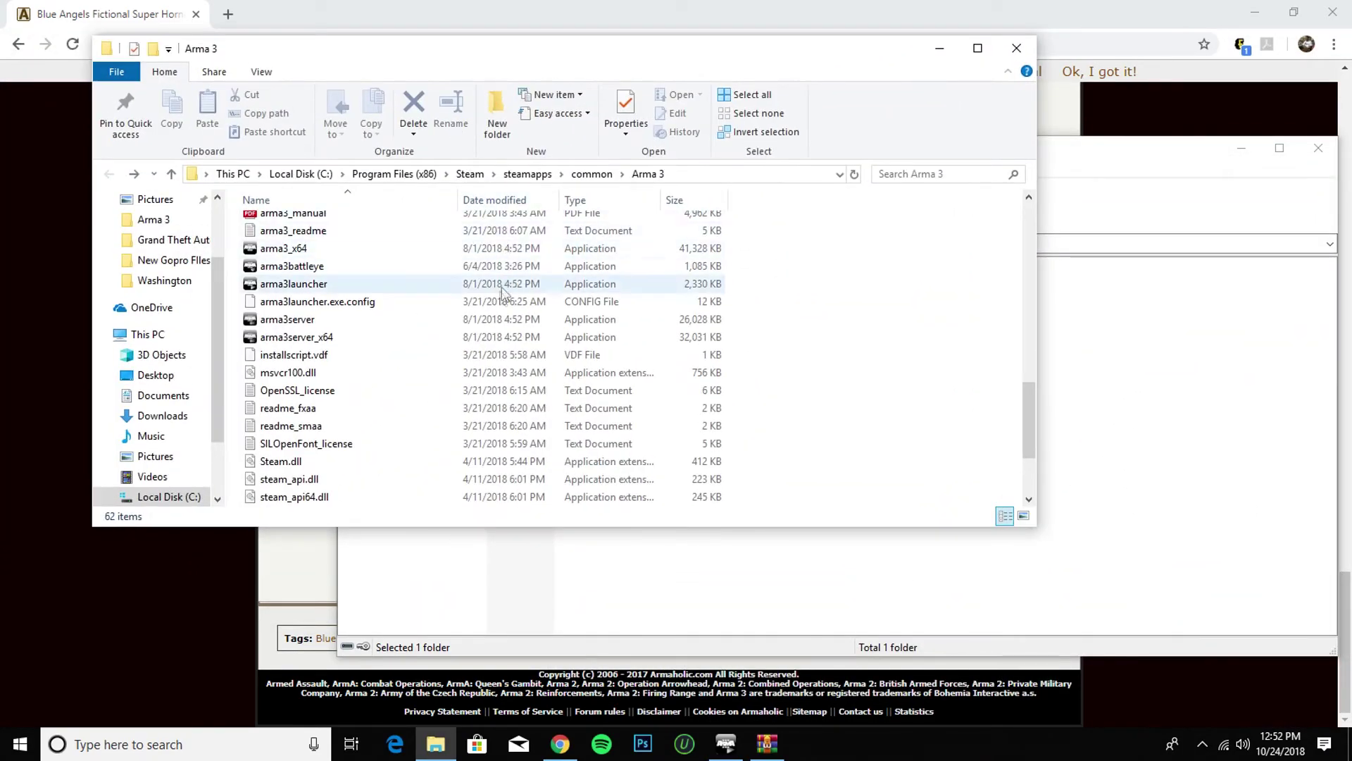
scroll(504, 288, "up", 15)
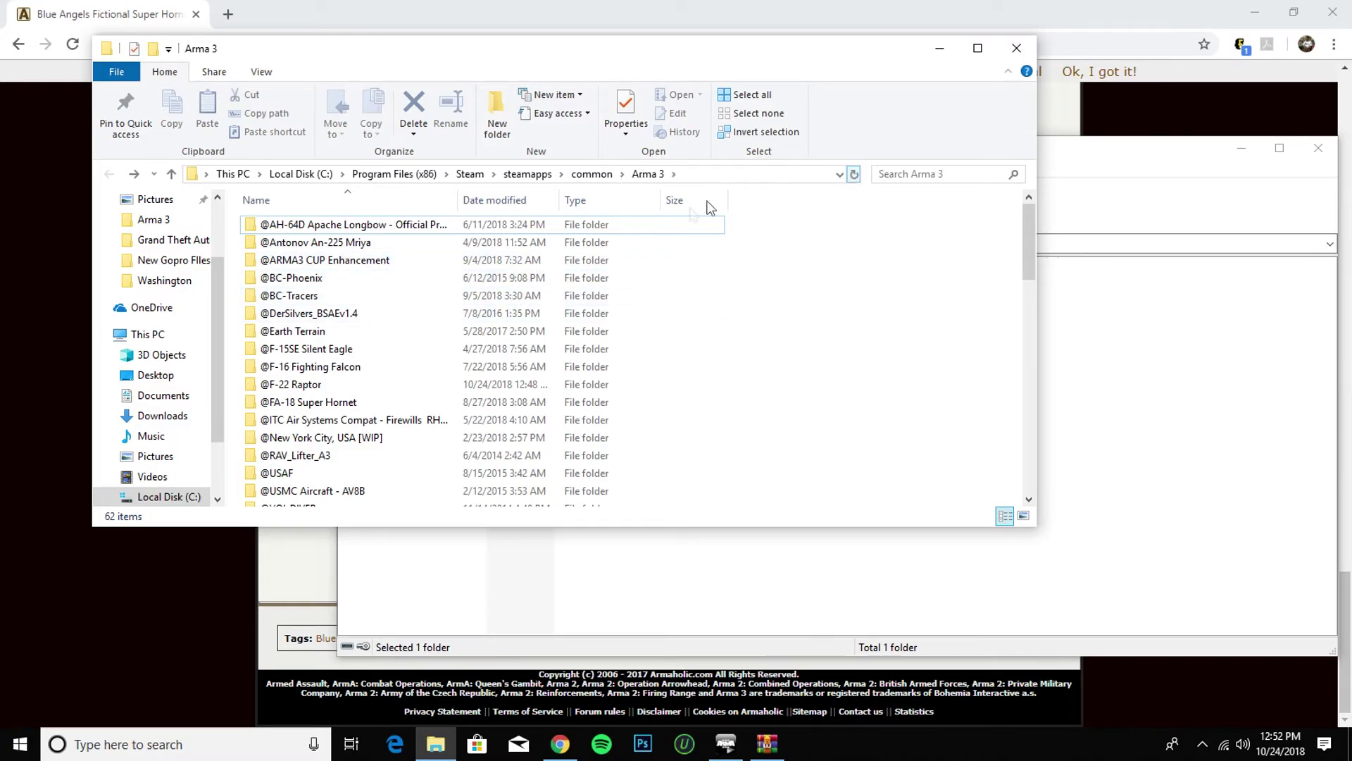
scroll(706, 204, "down", 4)
scroll(434, 349, "up", 4)
scroll(435, 348, "down", 1)
left_click_drag(400, 57, 518, 236)
left_click_drag(592, 150, 900, 147)
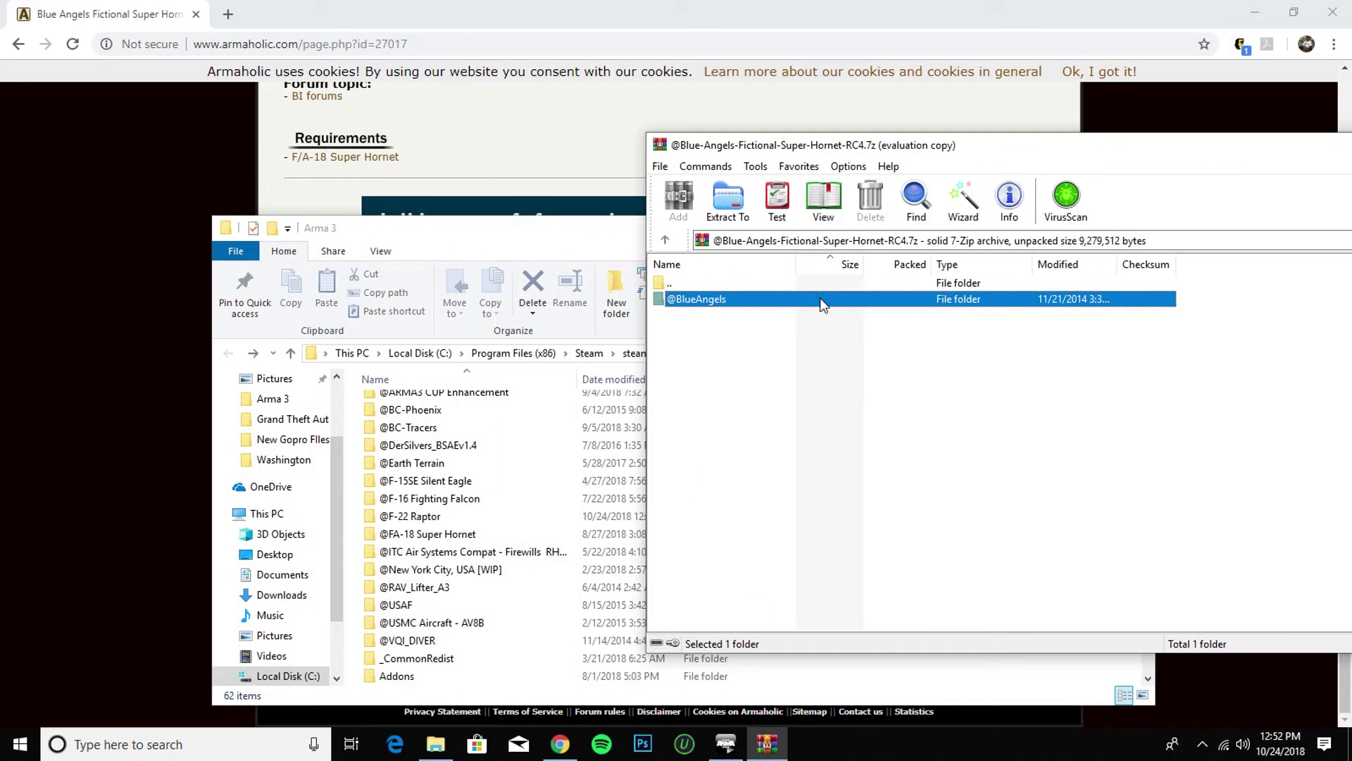
left_click_drag(823, 297, 366, 450)
left_click(1022, 241)
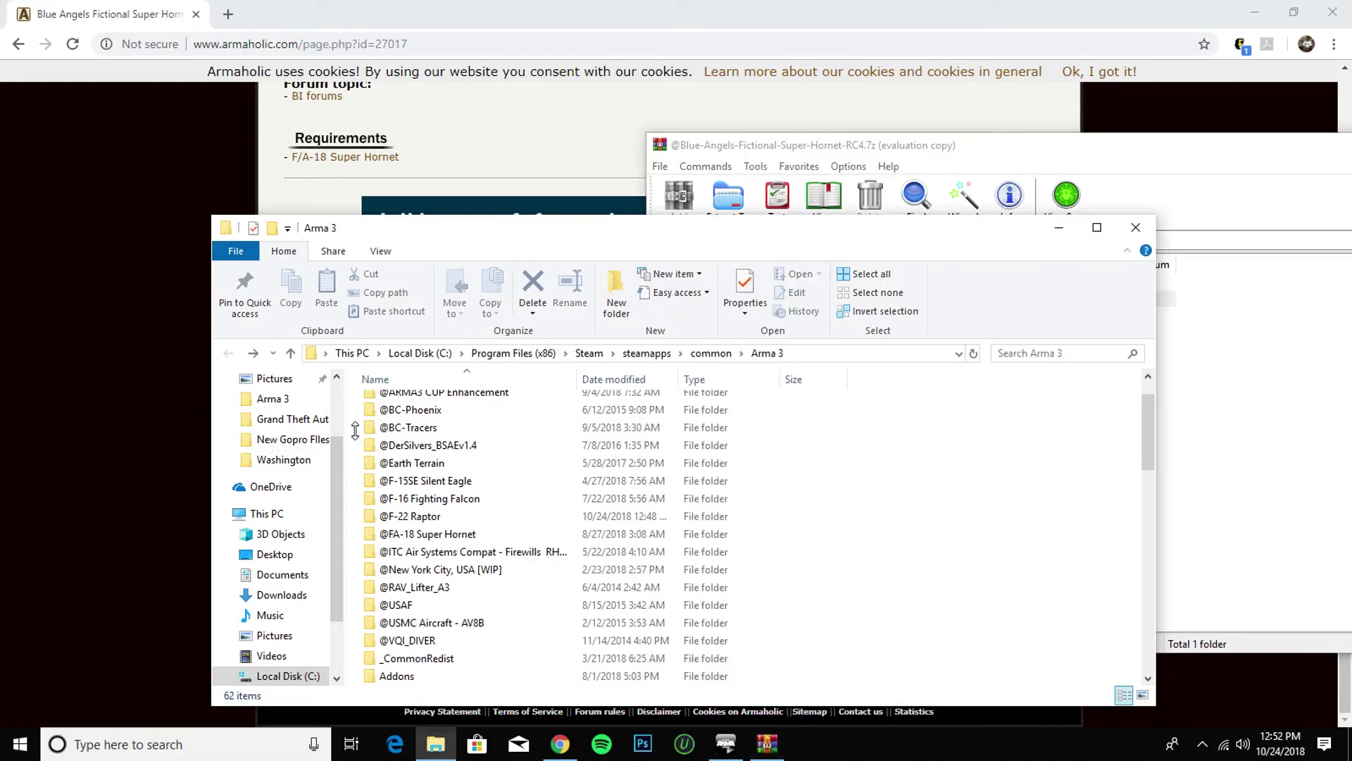
left_click_drag(1040, 144, 437, 143)
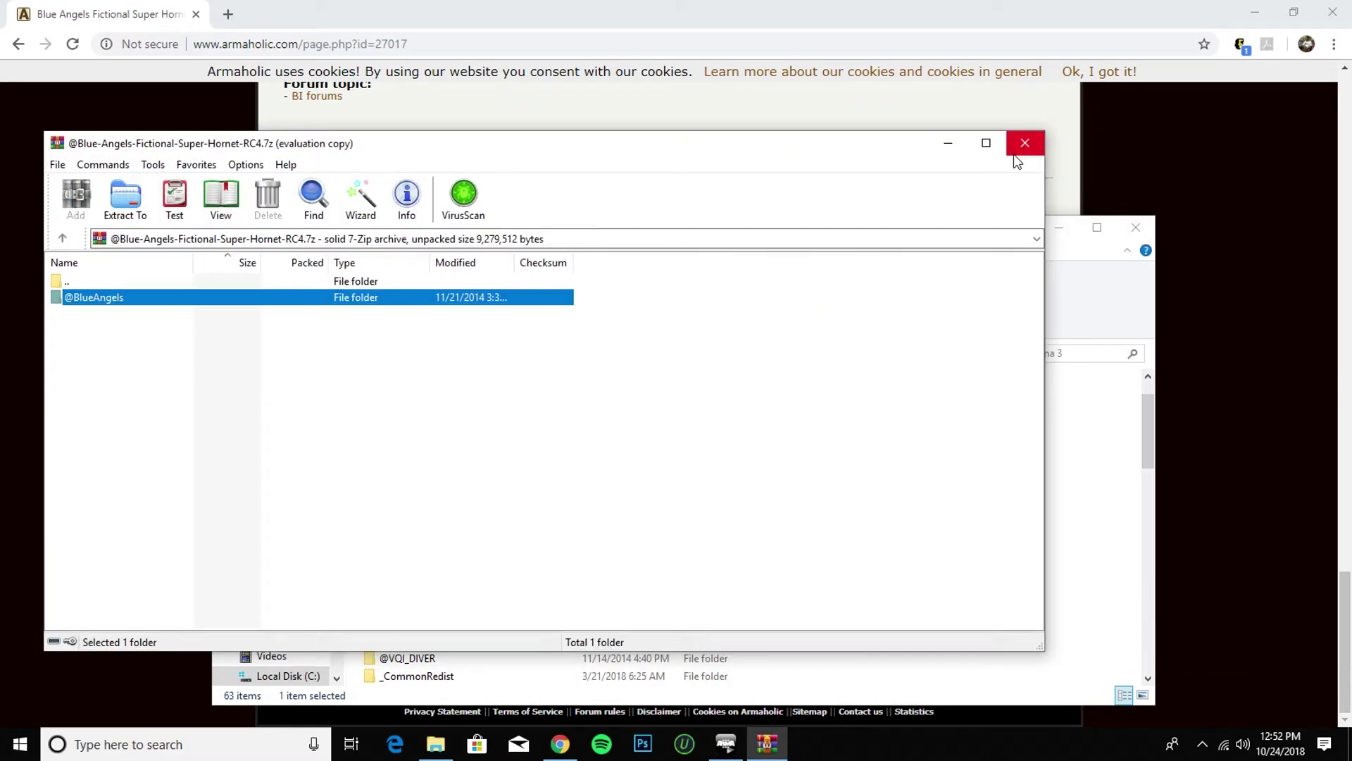
left_click(1025, 144)
left_click_drag(838, 228, 872, 85)
scroll(601, 395, "down", 1)
scroll(598, 422, "up", 2)
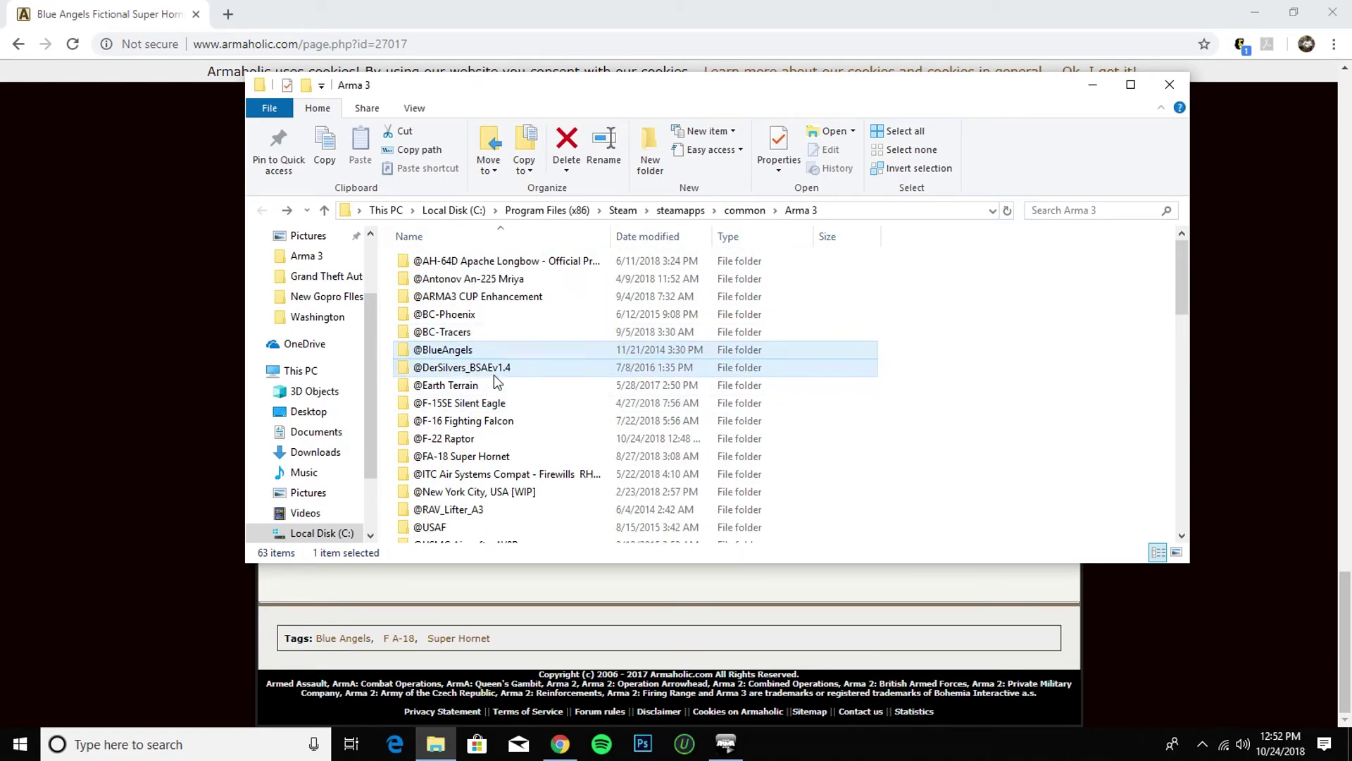
left_click_drag(504, 402, 493, 350)
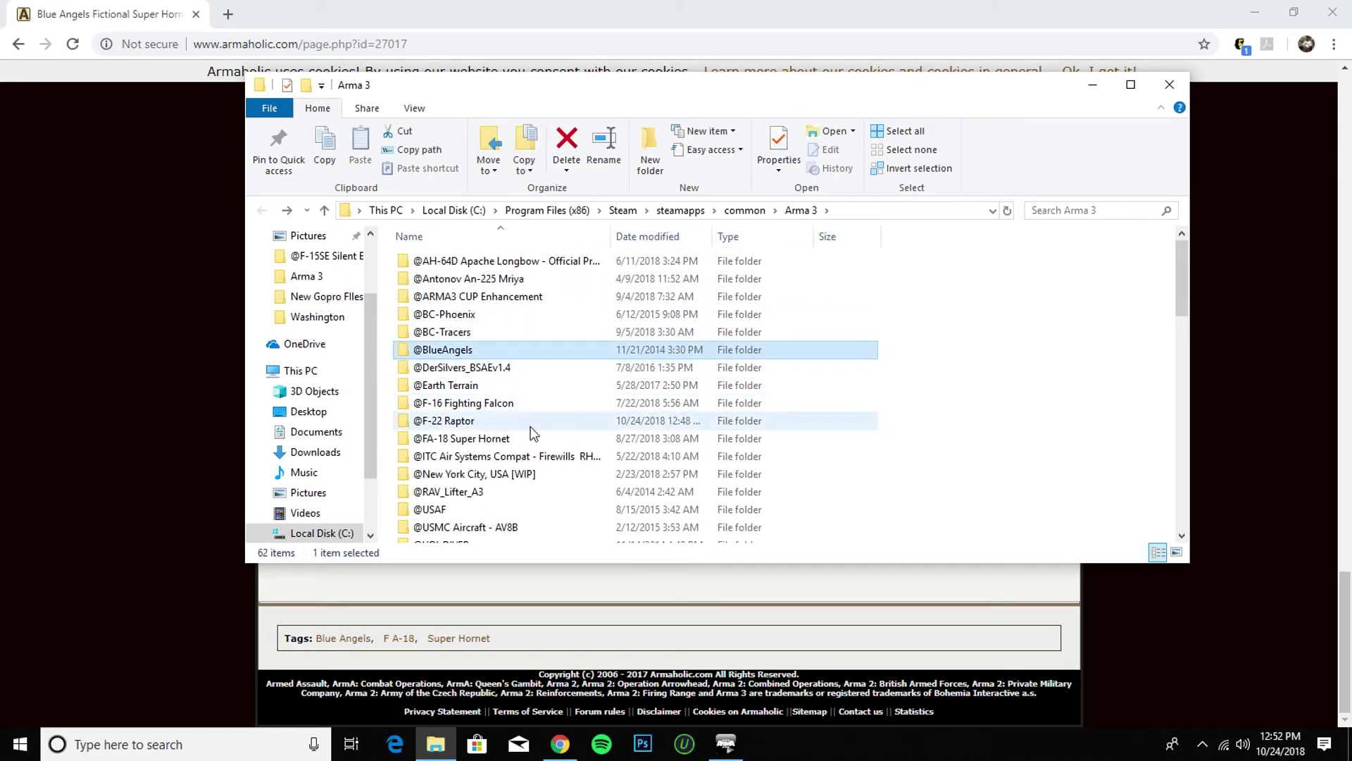
scroll(537, 429, "down", 4)
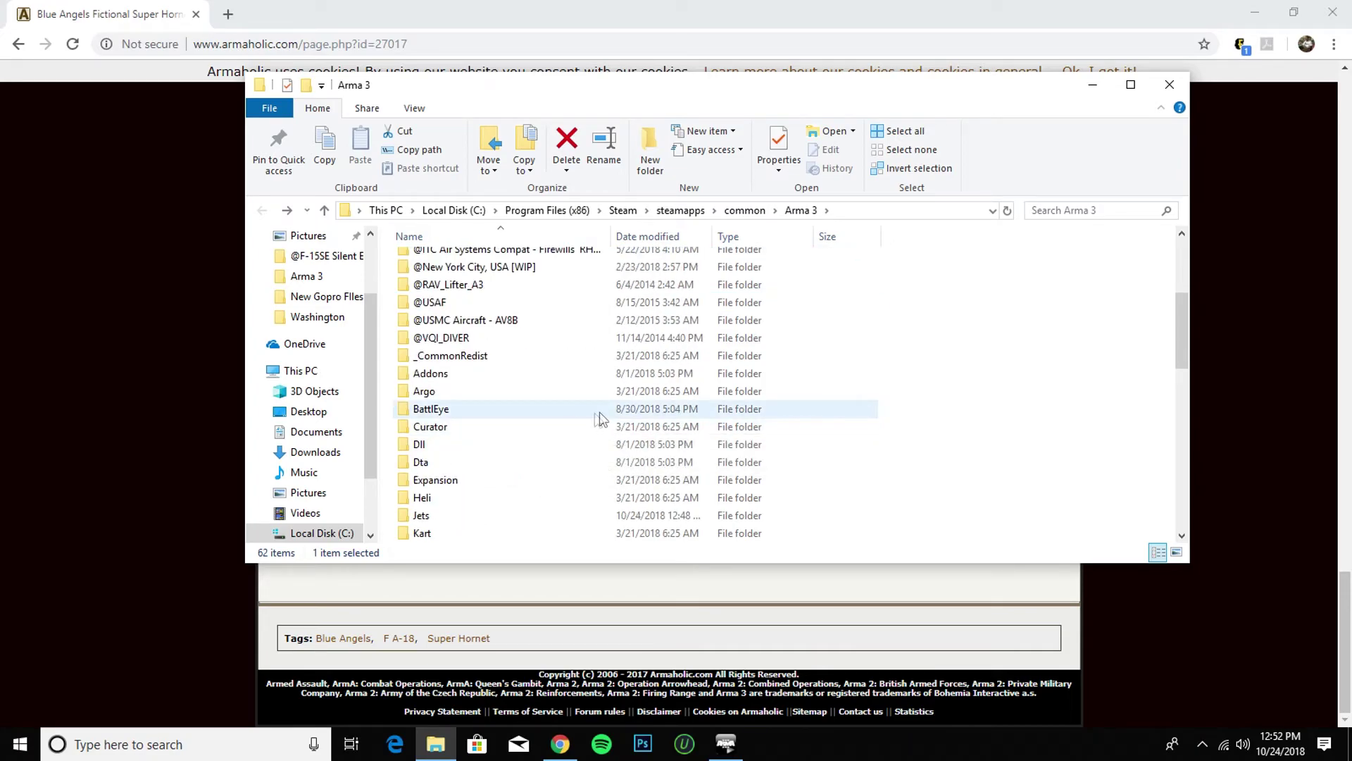
left_click(476, 411)
mouse_move(493, 311)
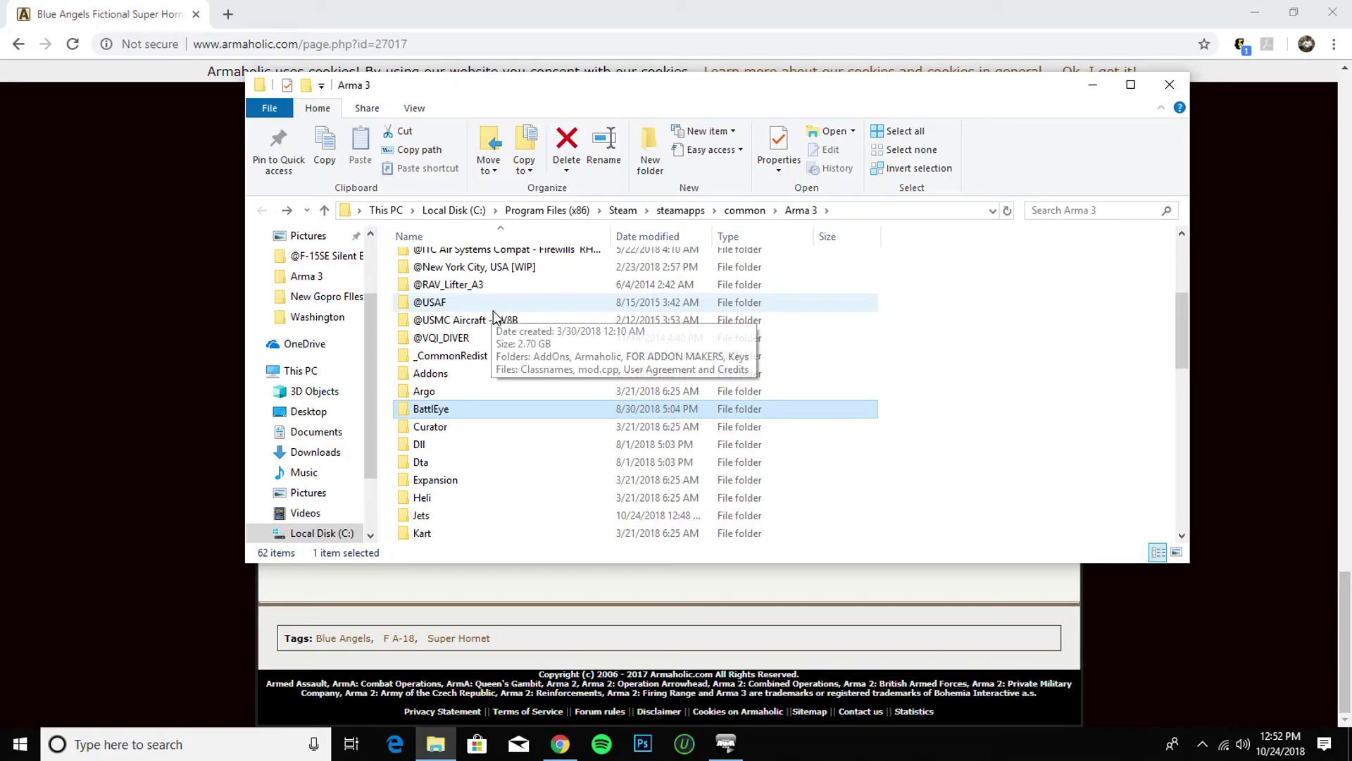
left_click(493, 310)
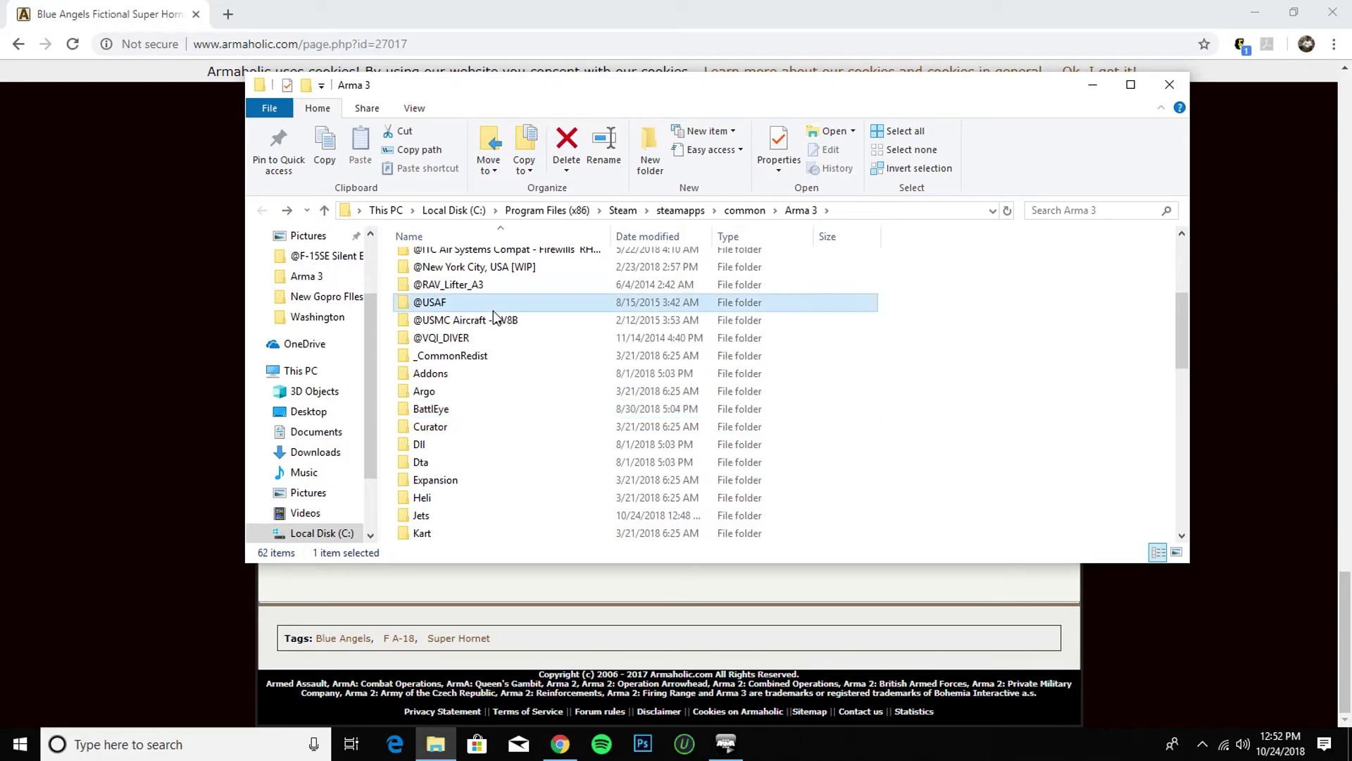
double_click(493, 310)
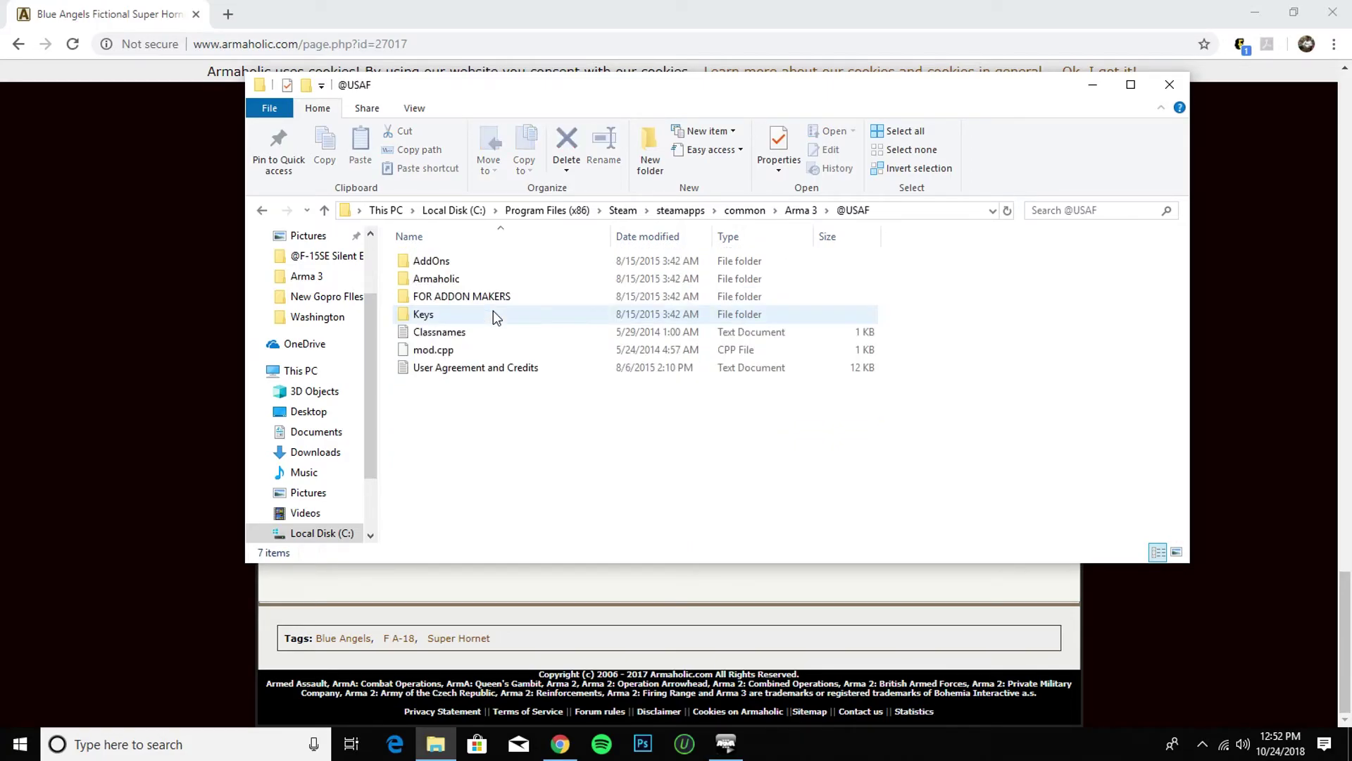
double_click(467, 262)
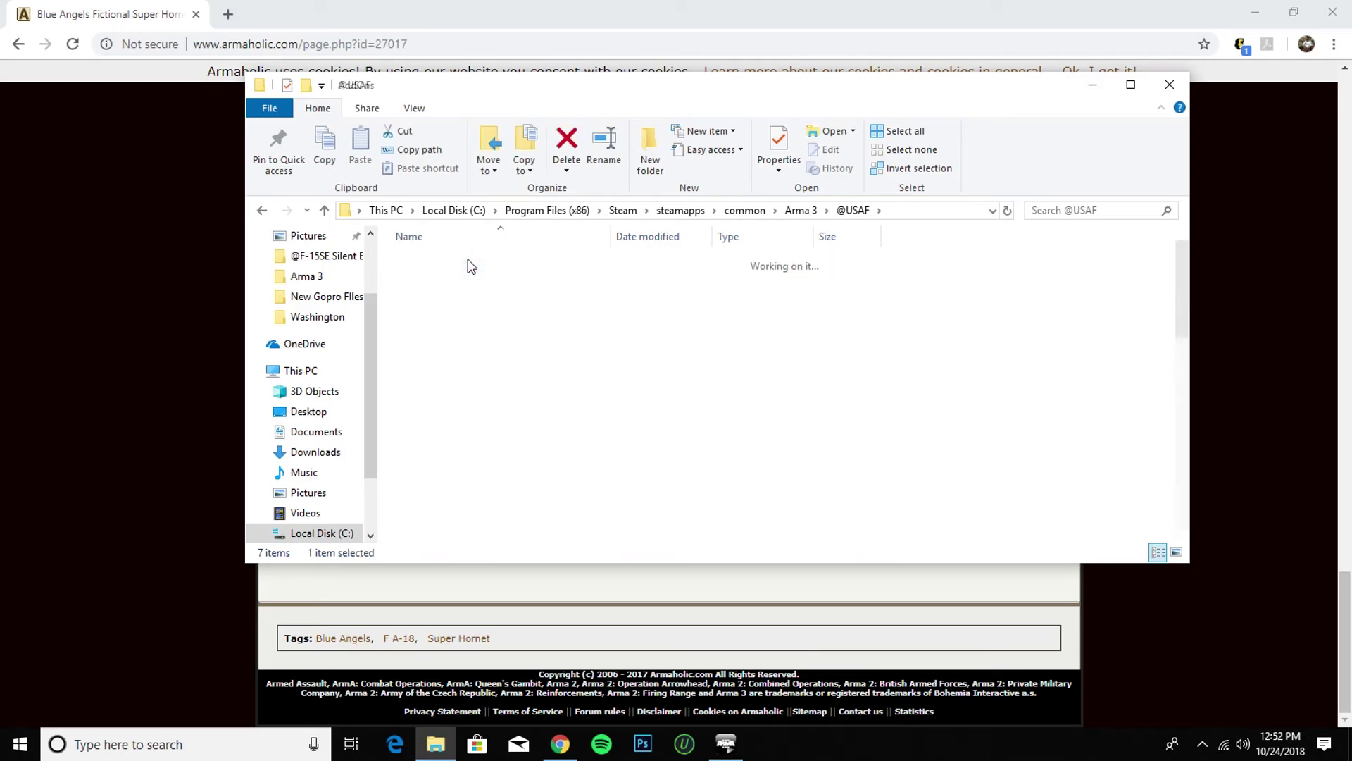
left_click_drag(986, 276, 514, 390)
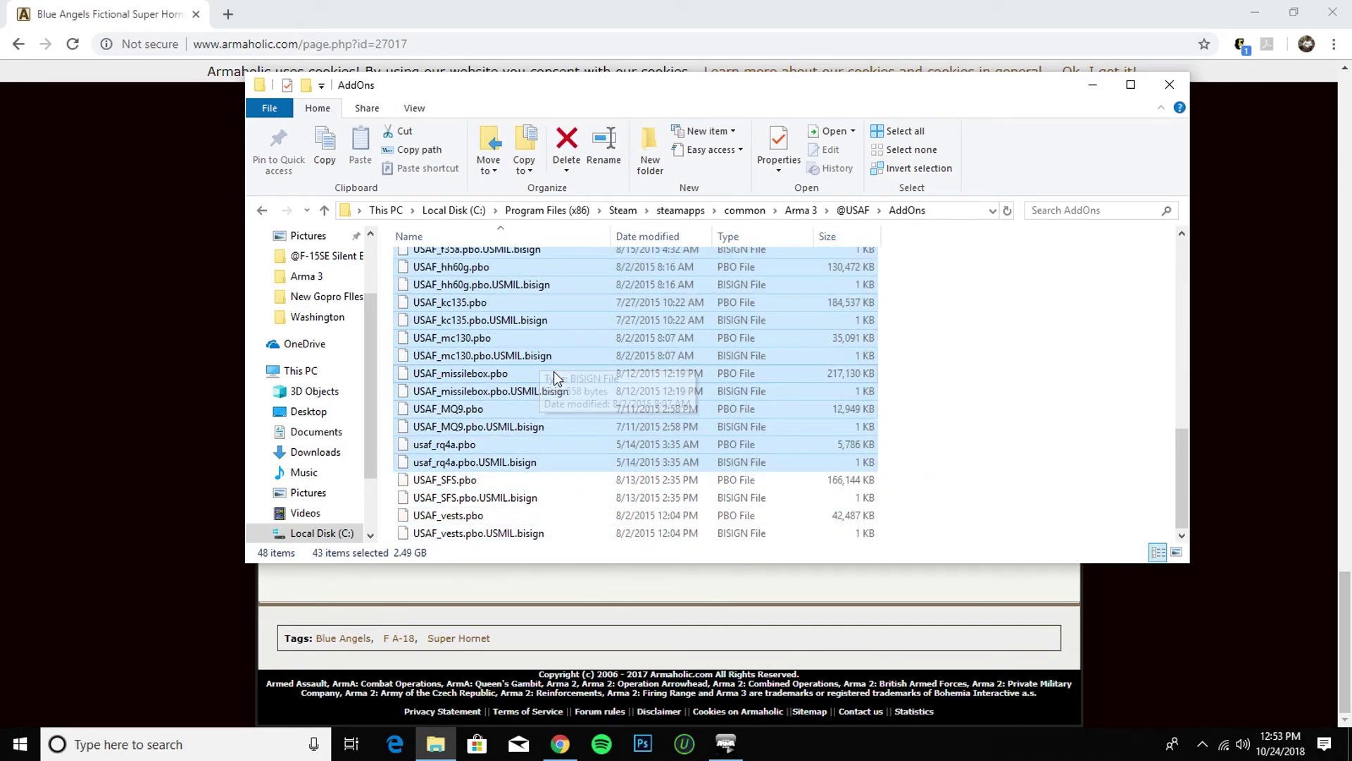
left_click(262, 210)
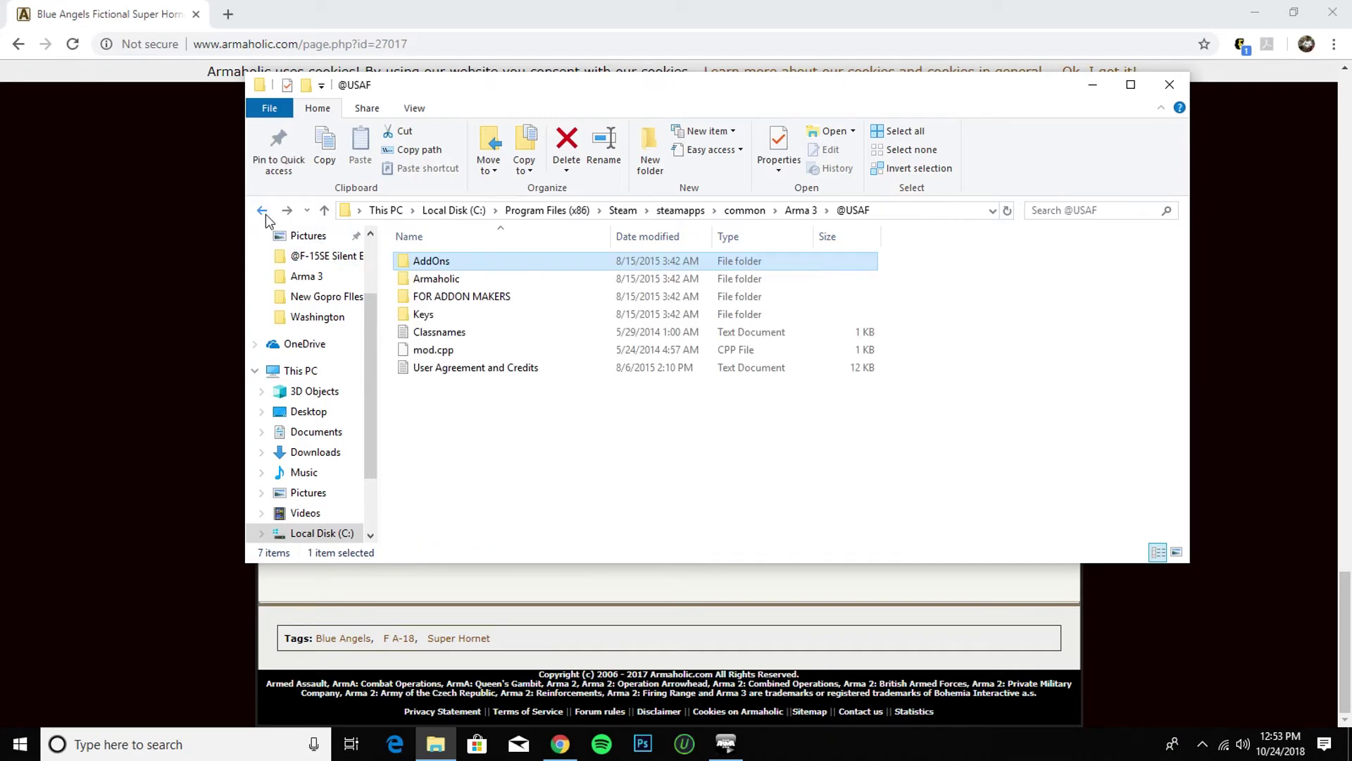
left_click(262, 209)
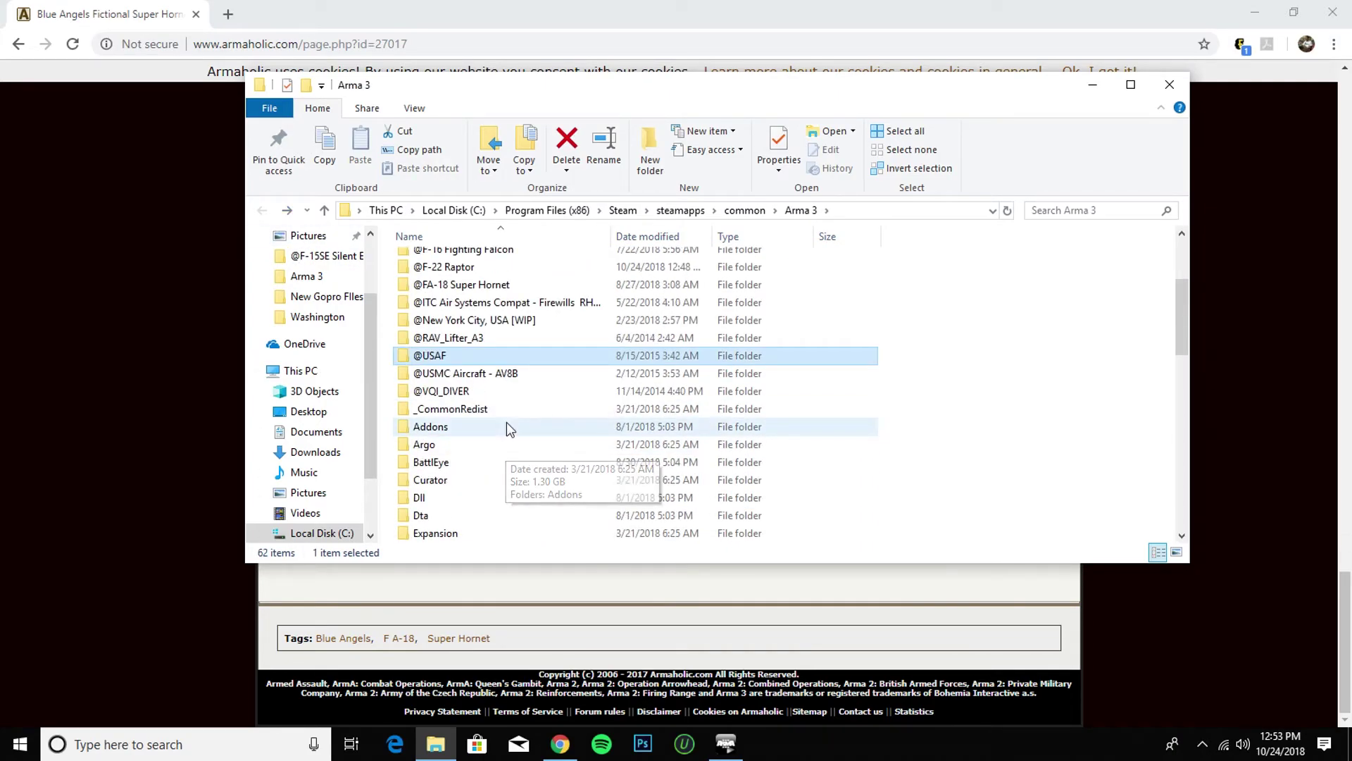
Look through the files in the game's own Addons folder and return to the Arma 3 folder.
double_click(509, 427)
scroll(604, 380, "down", 20)
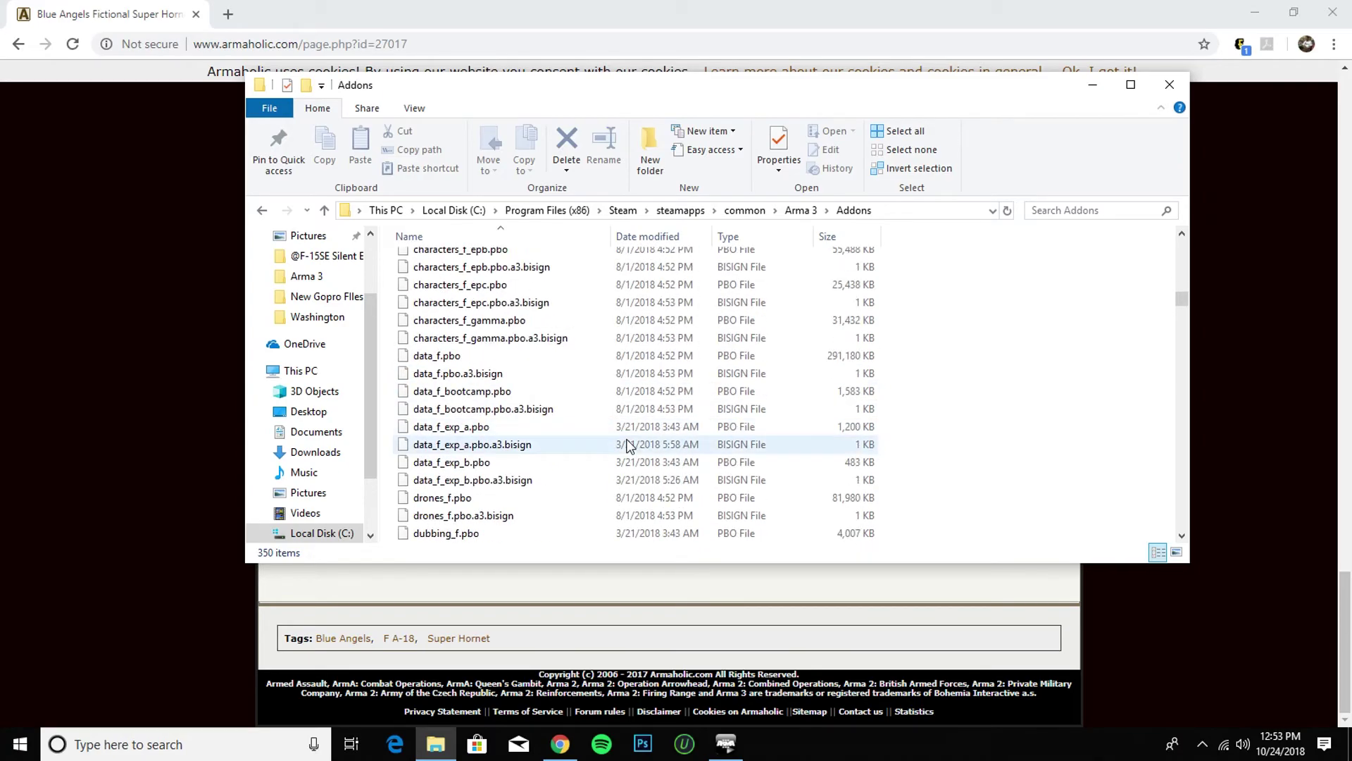
scroll(628, 444, "down", 20)
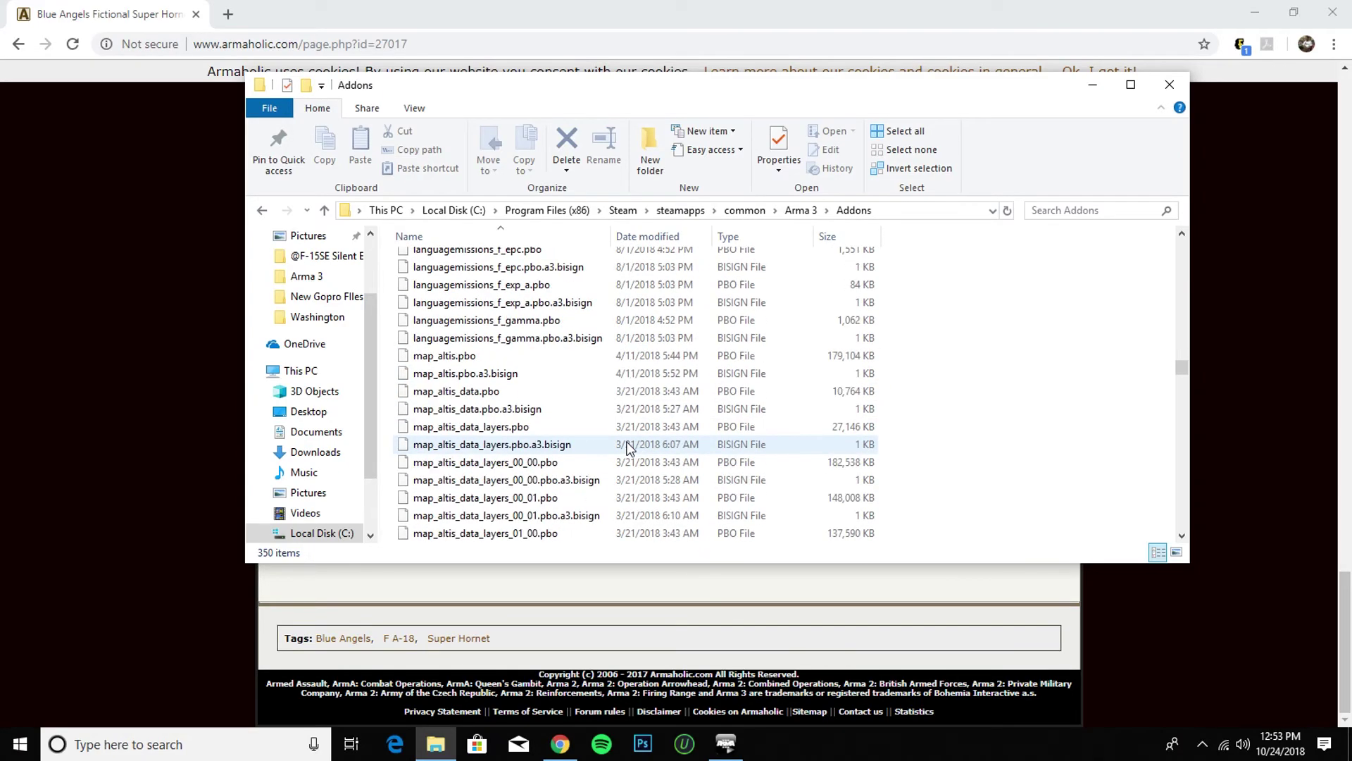
scroll(629, 440, "down", 20)
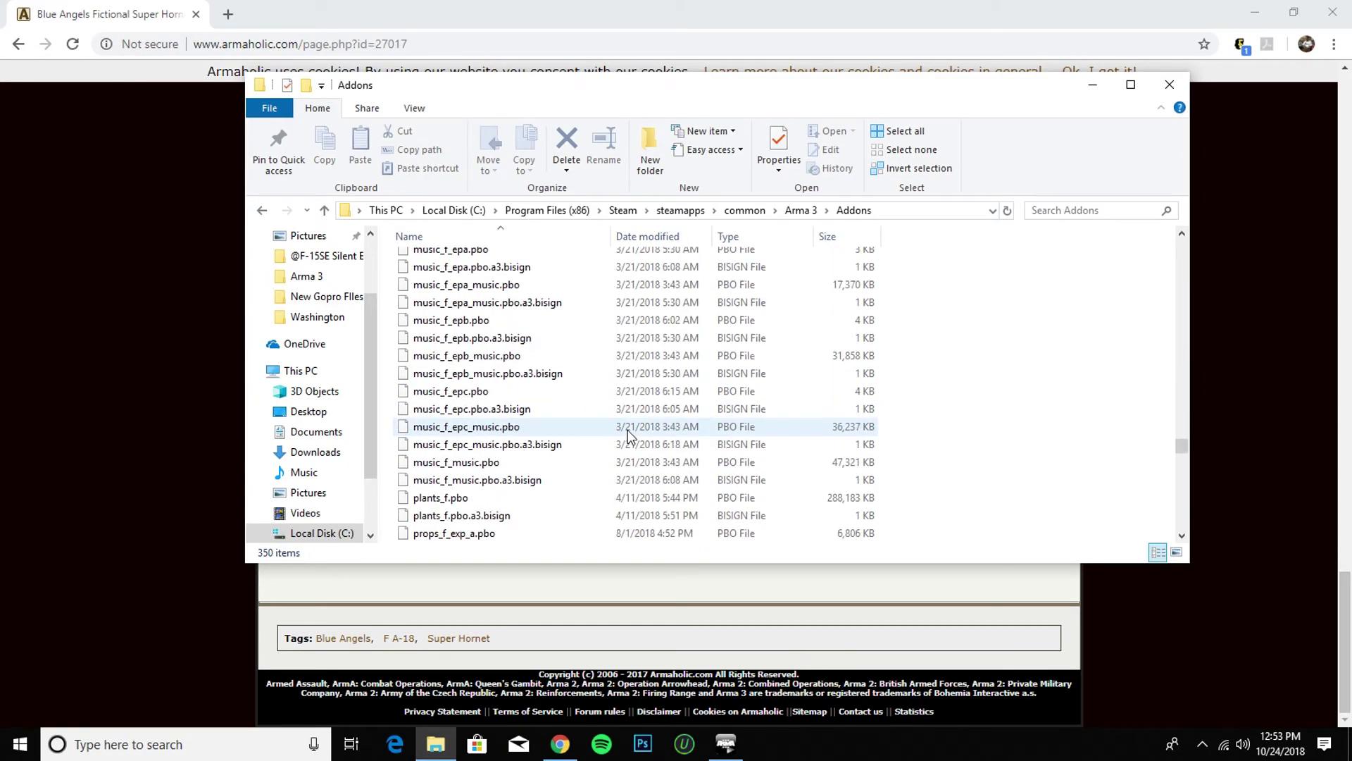
scroll(631, 435, "down", 5)
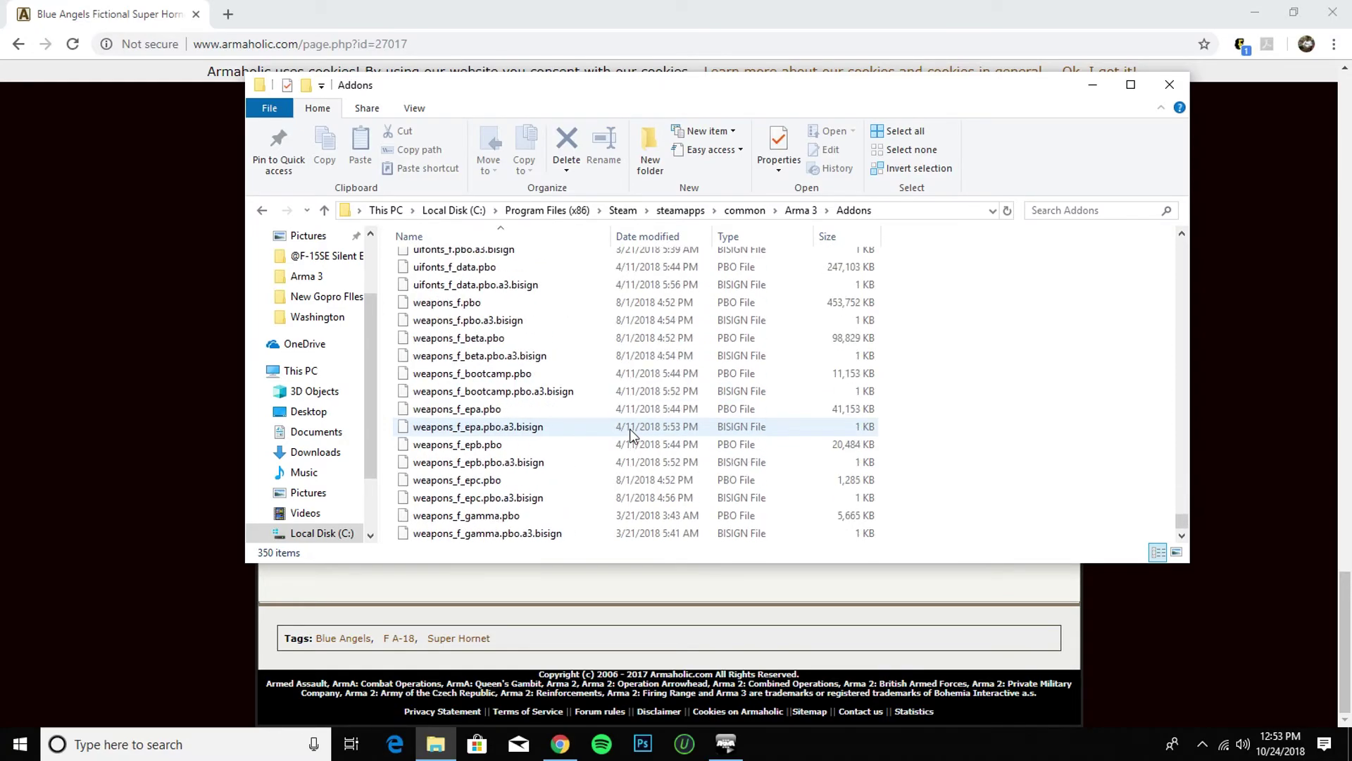
scroll(565, 366, "up", 20)
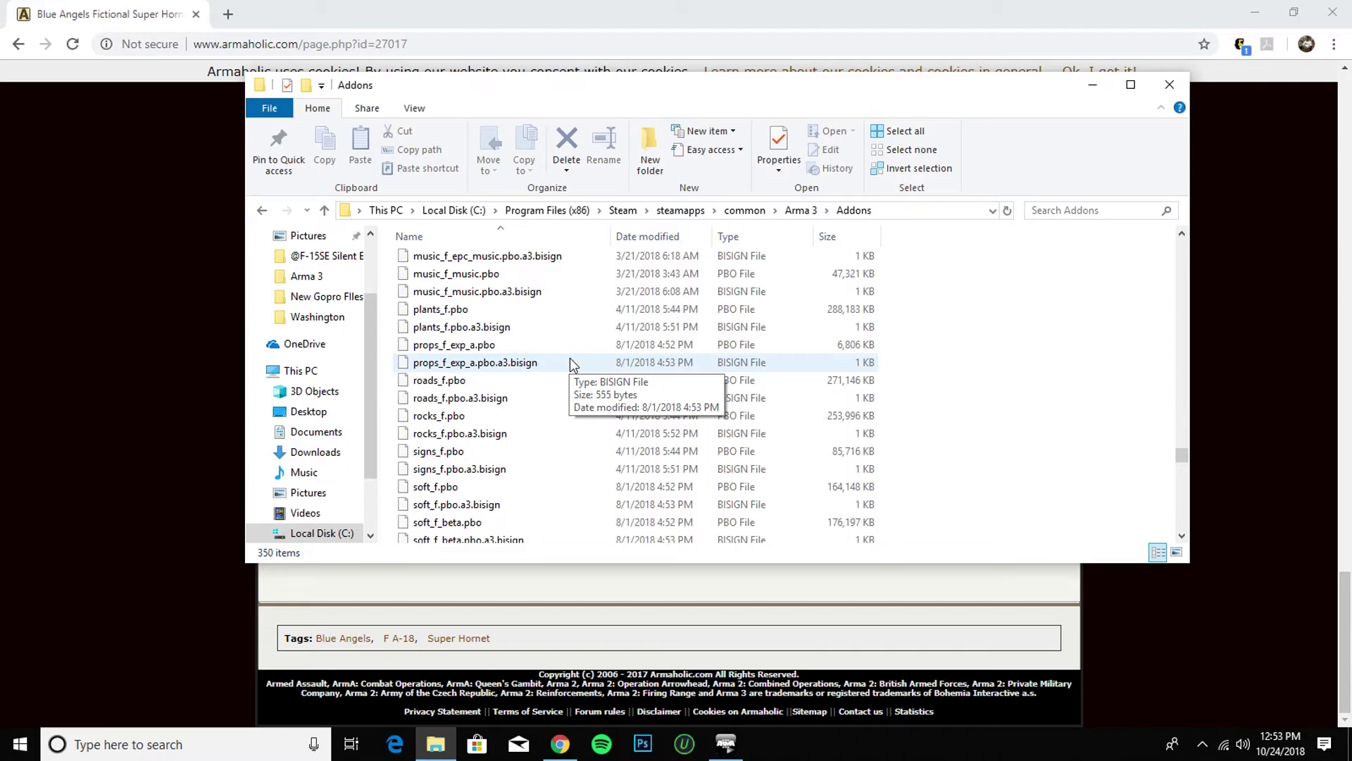
scroll(607, 352, "up", 5)
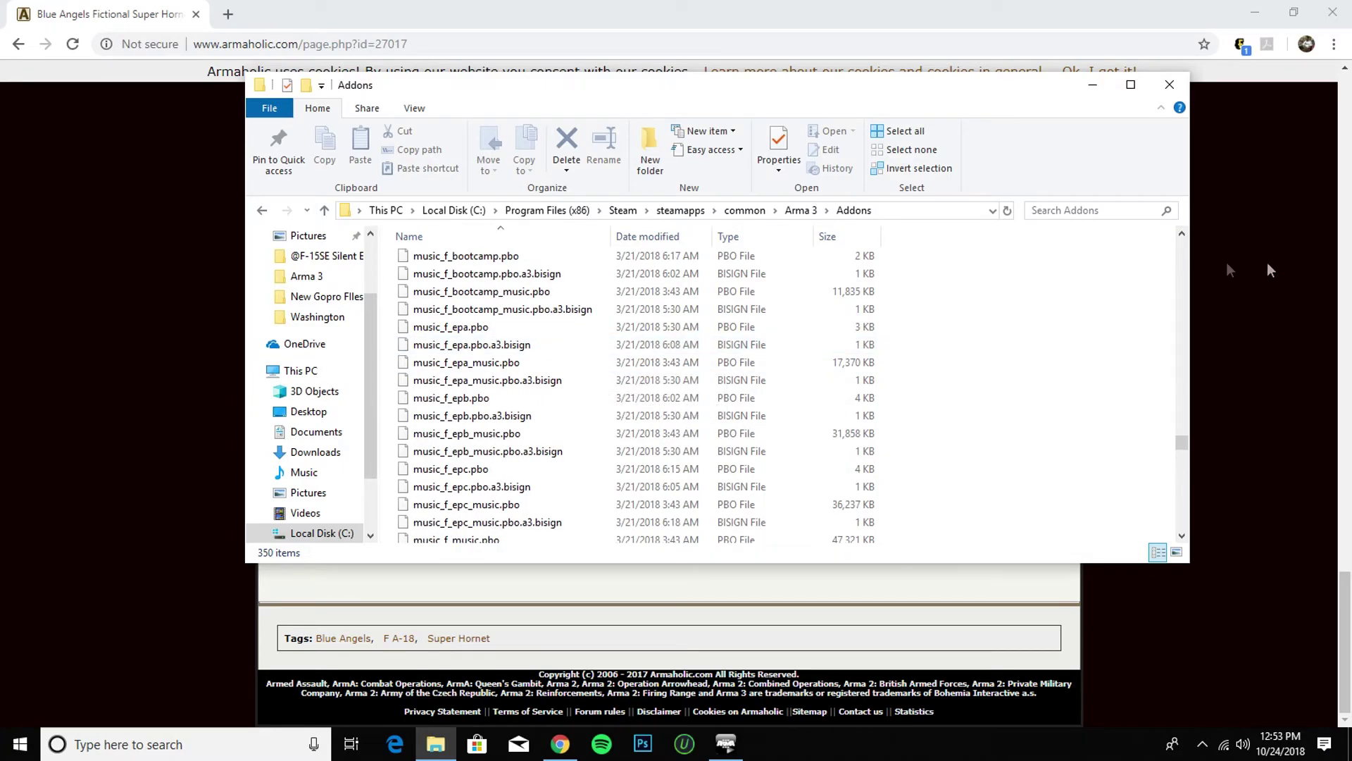
left_click_drag(1188, 446, 1127, 254)
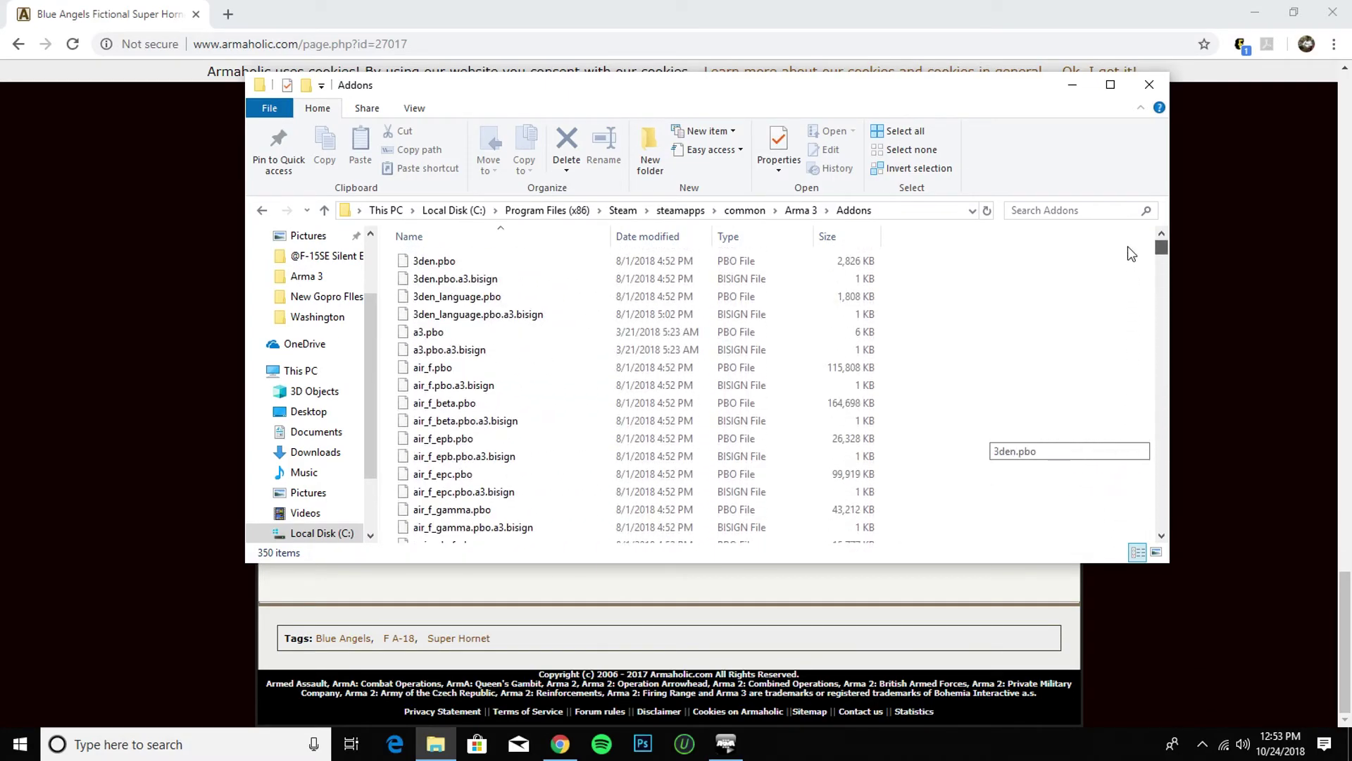
left_click(262, 212)
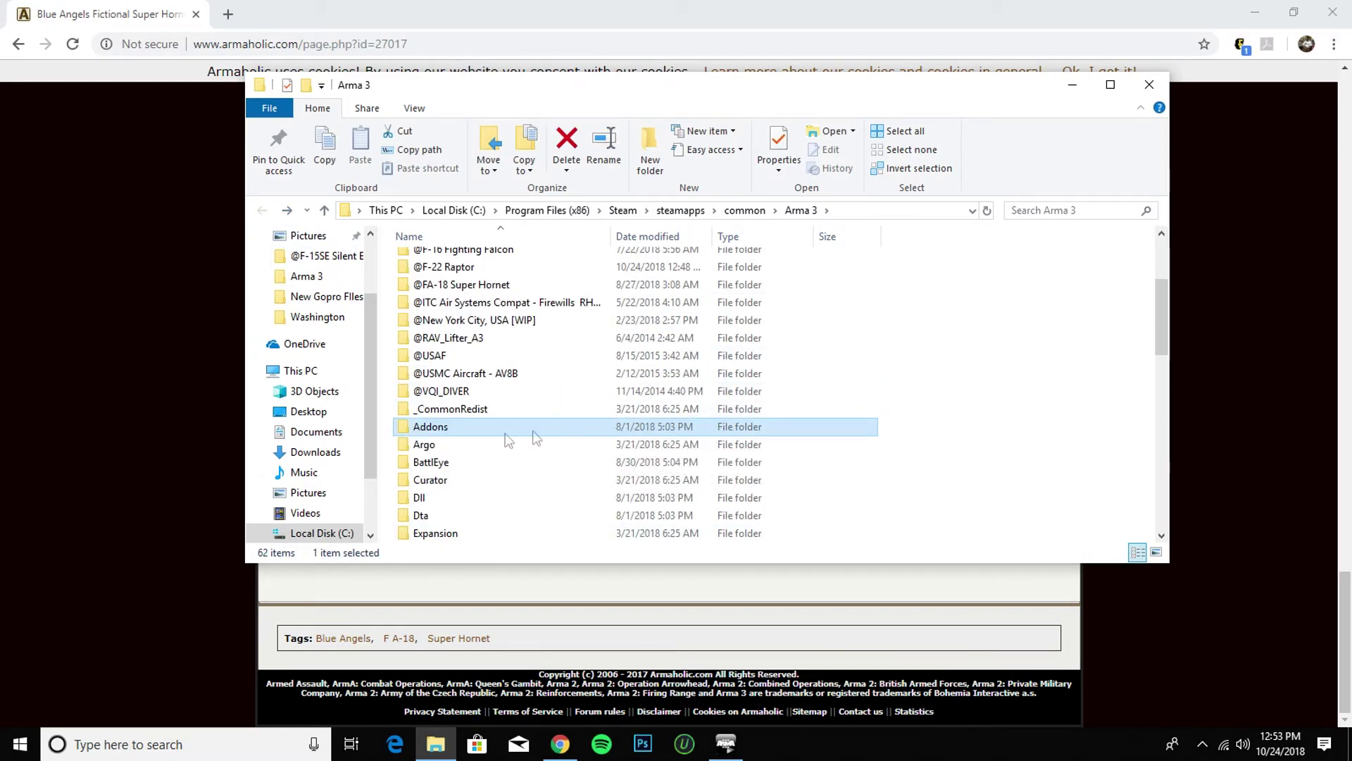
scroll(530, 375, "up", 1)
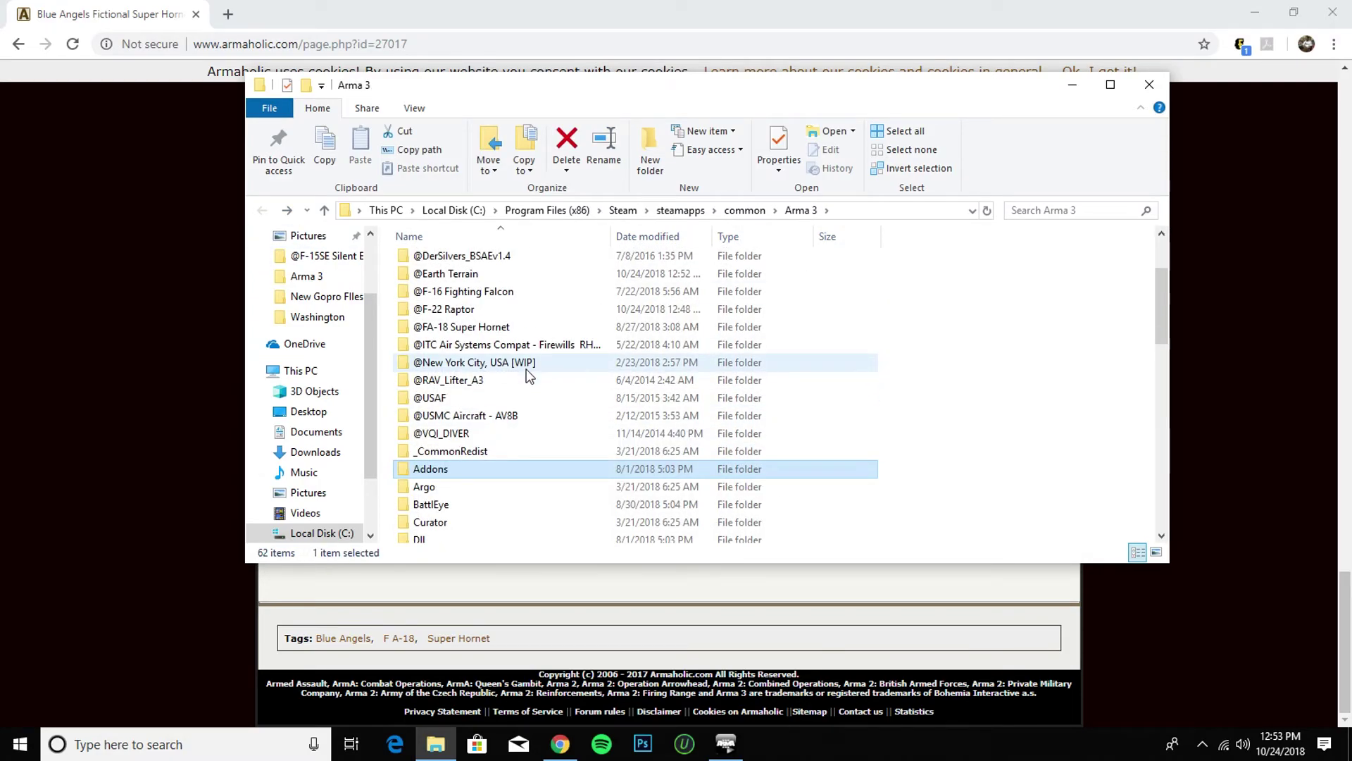
left_click(563, 344)
scroll(568, 462, "down", 2)
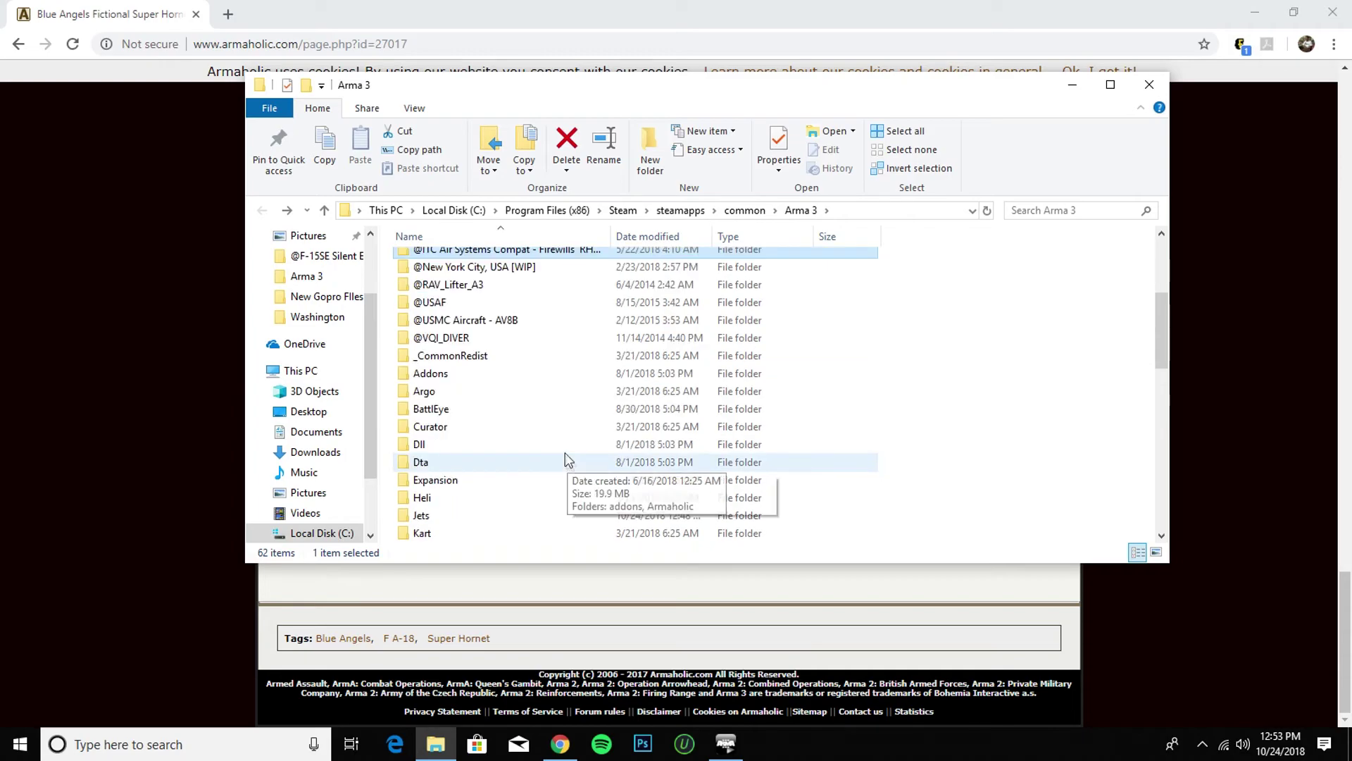
scroll(567, 429, "up", 4)
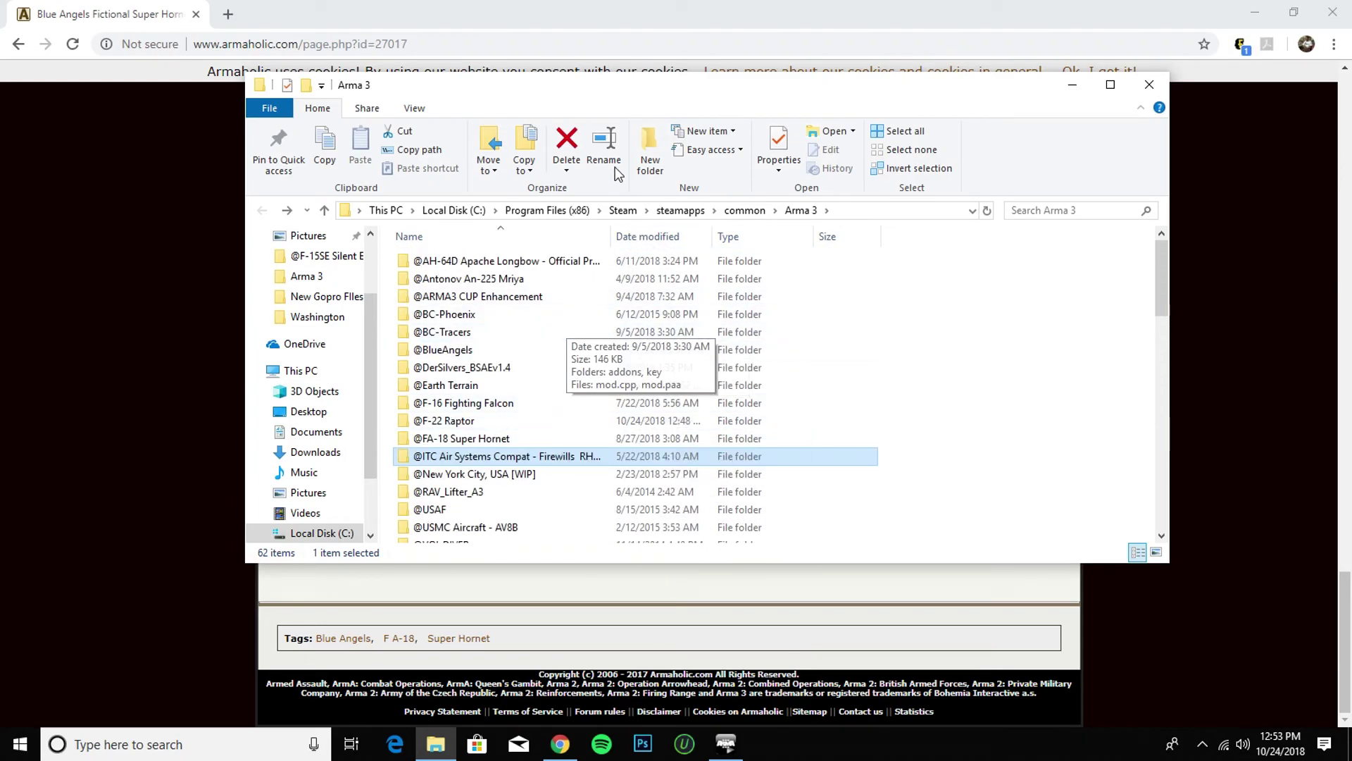
Clear the Arma 3 folder and browser windows off the desktop and move the Arma 3 Launcher into view.
left_click_drag(643, 85, 441, 170)
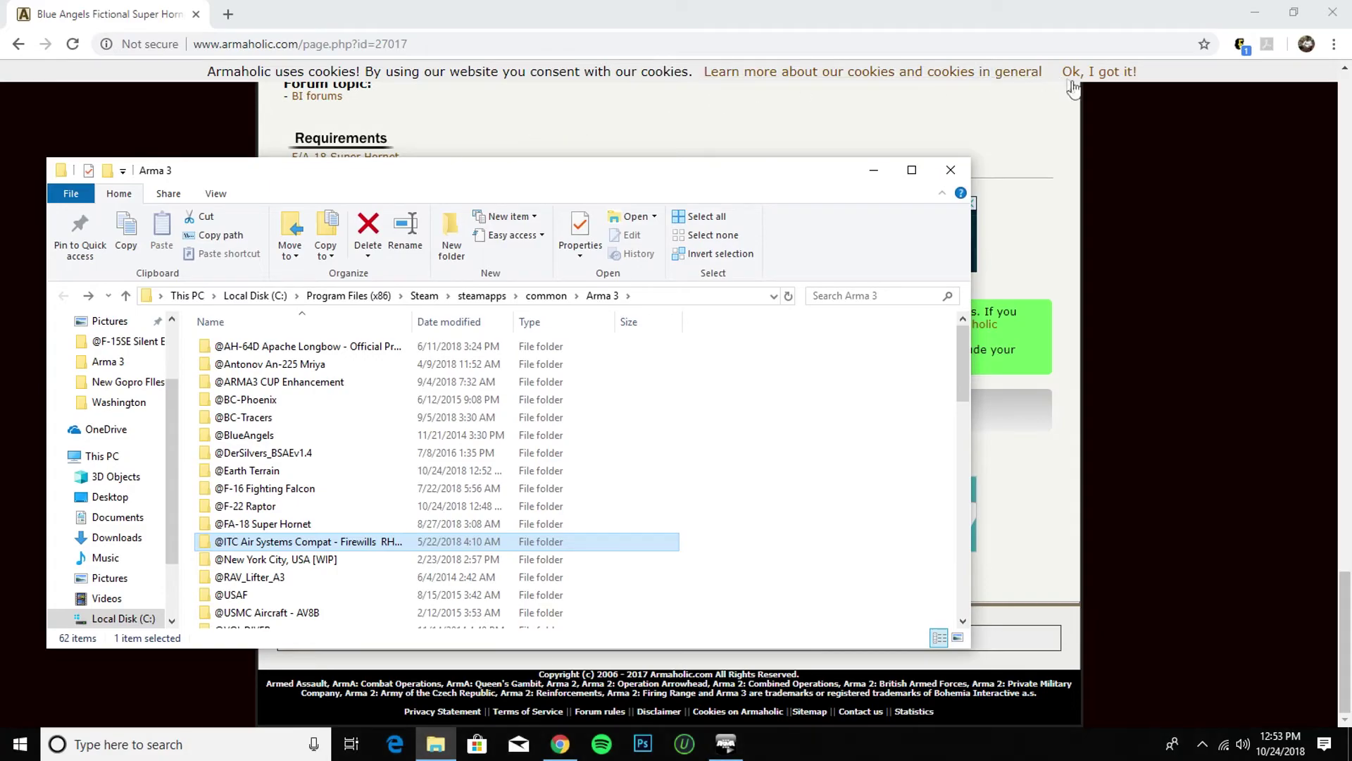
left_click(1257, 14)
left_click_drag(463, 180, 1351, 182)
left_click_drag(807, 42, 706, 85)
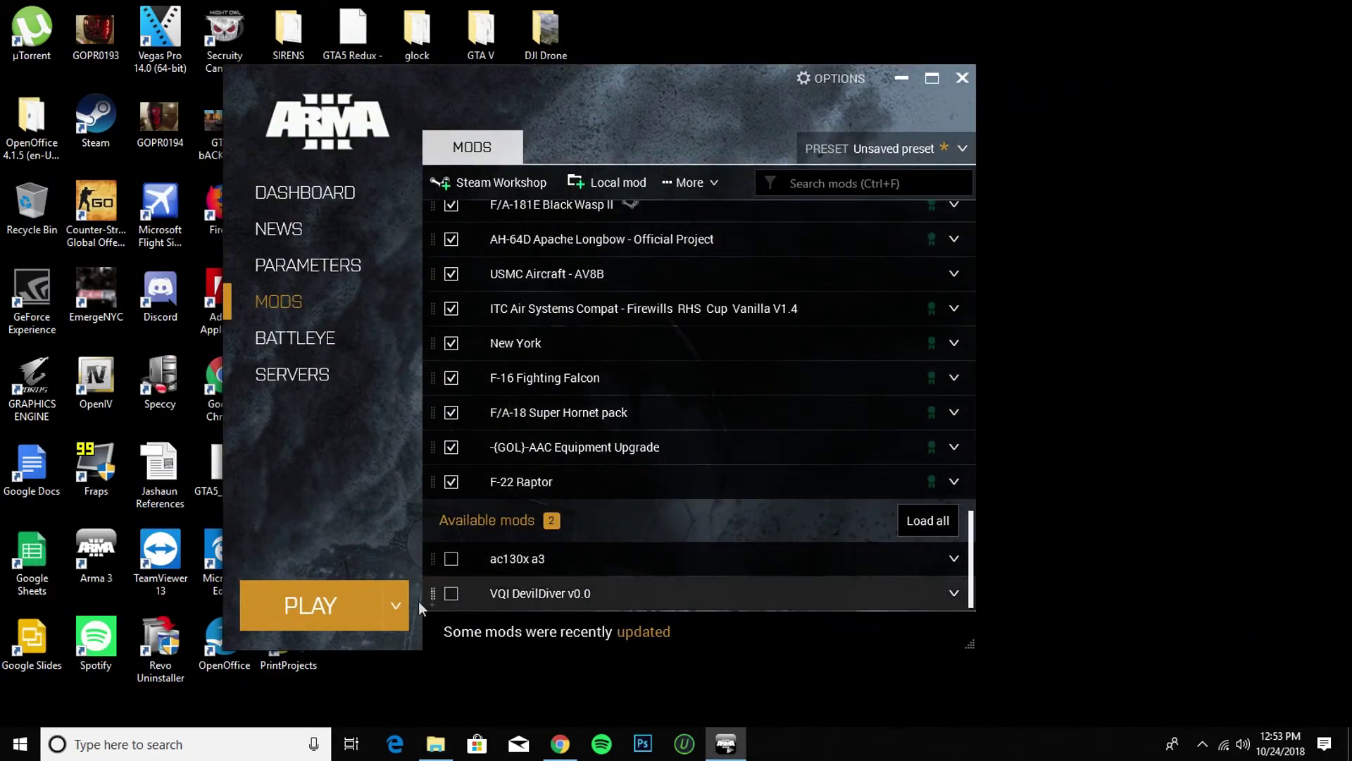
Look over the launcher's loaded mods, view its Dashboard page, and return to the Mods page.
scroll(632, 497, "up", 5)
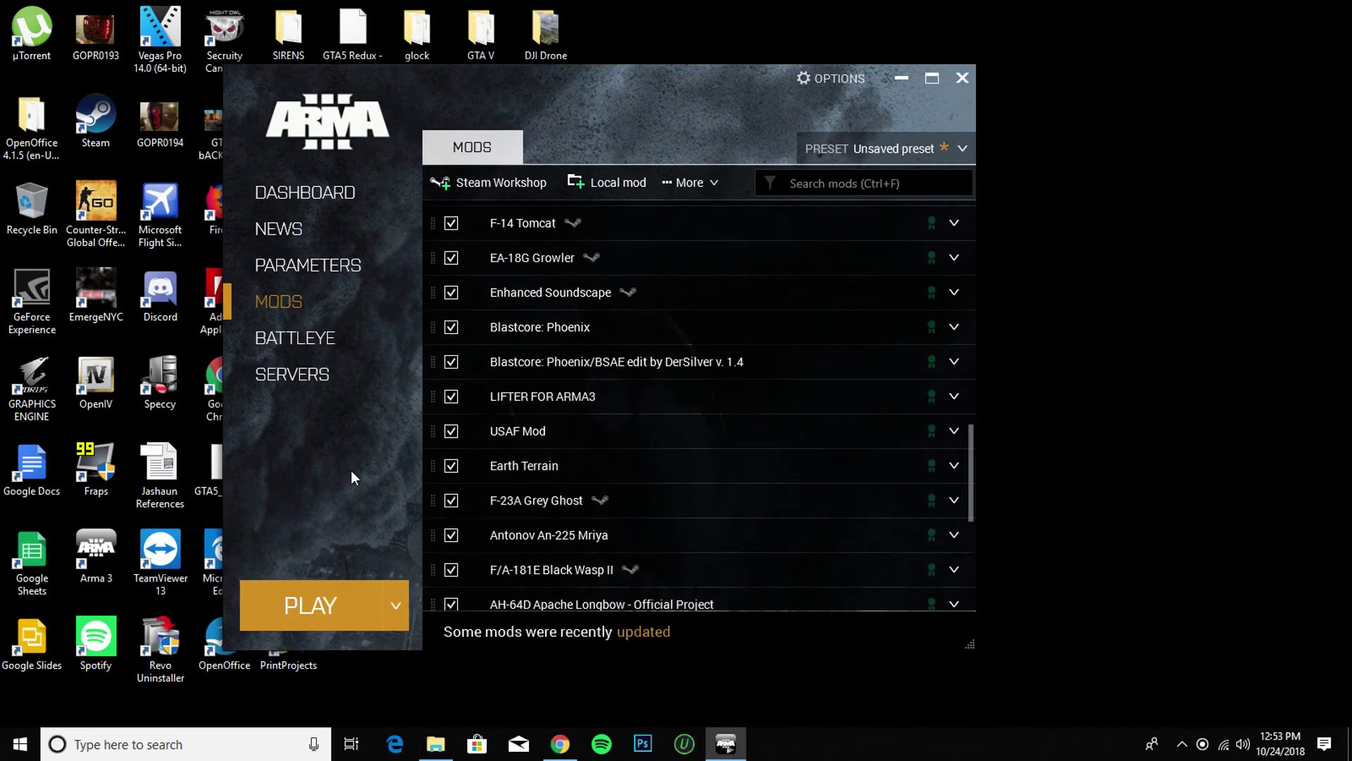
left_click(305, 192)
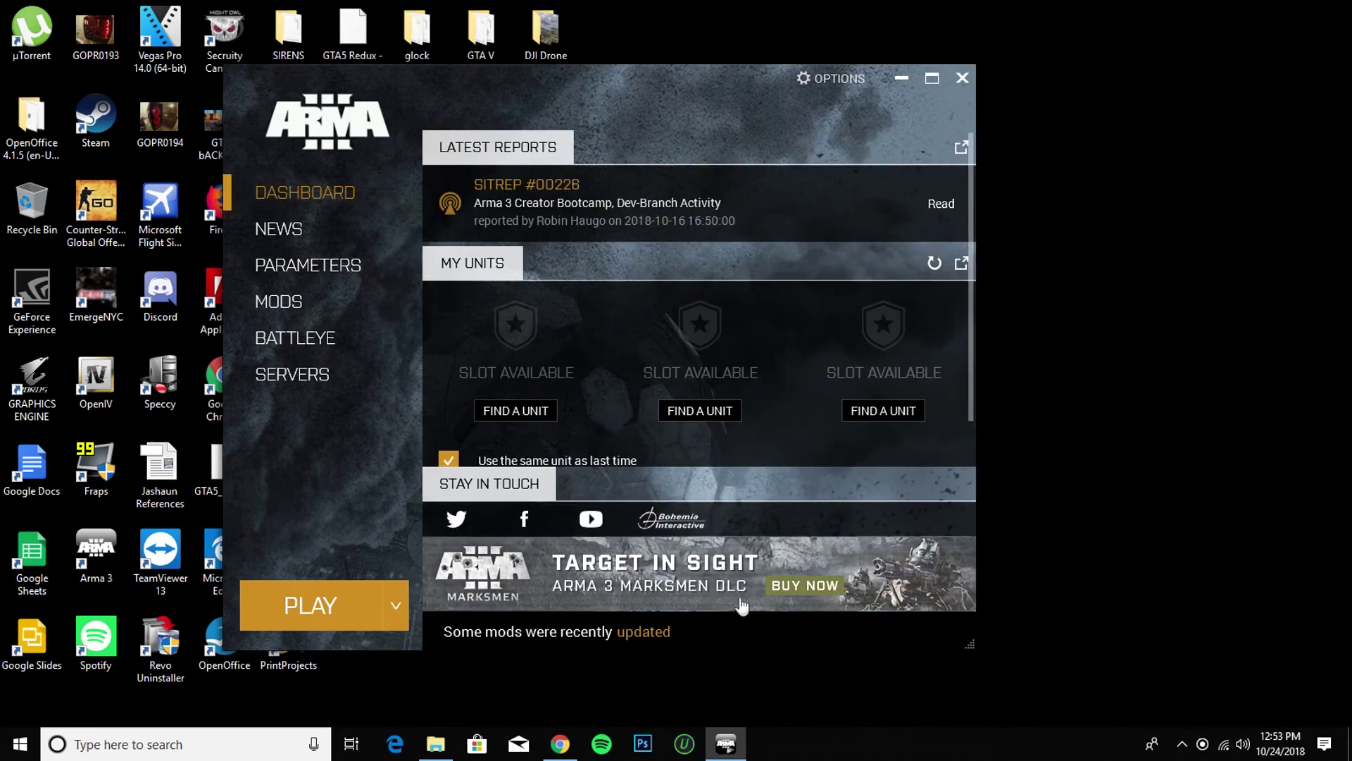
left_click(279, 301)
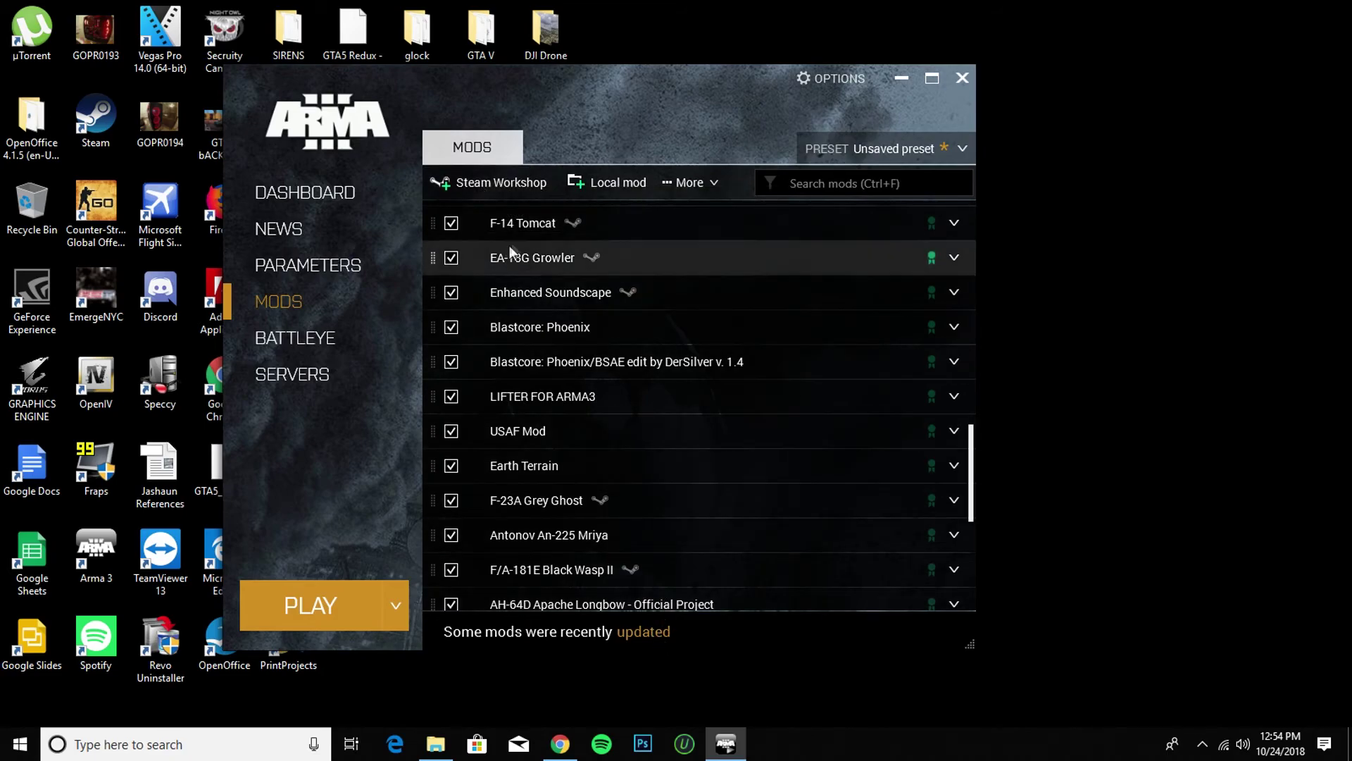
Start adding a local mod and browse to Program Files (x86)\Steam\steamapps\common\Arma 3 on the C: drive.
left_click(613, 185)
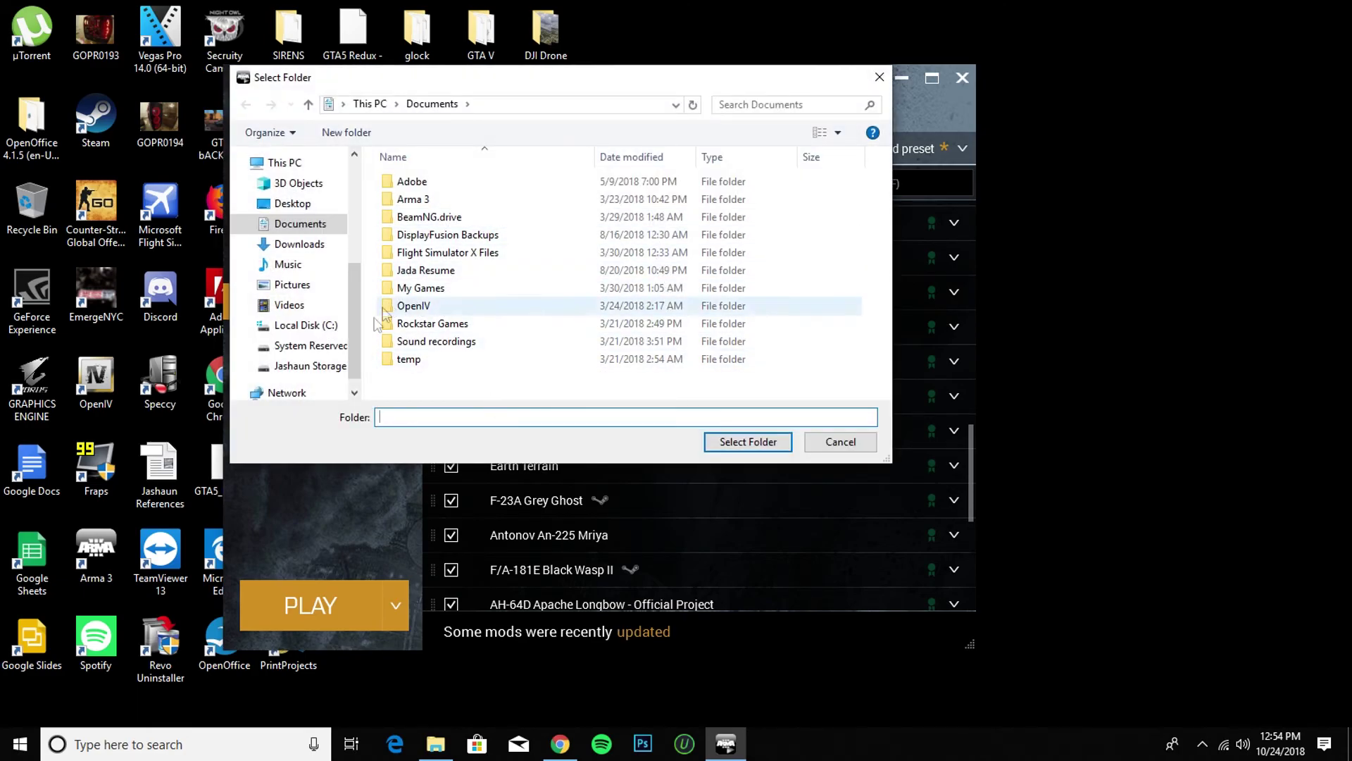
left_click(317, 330)
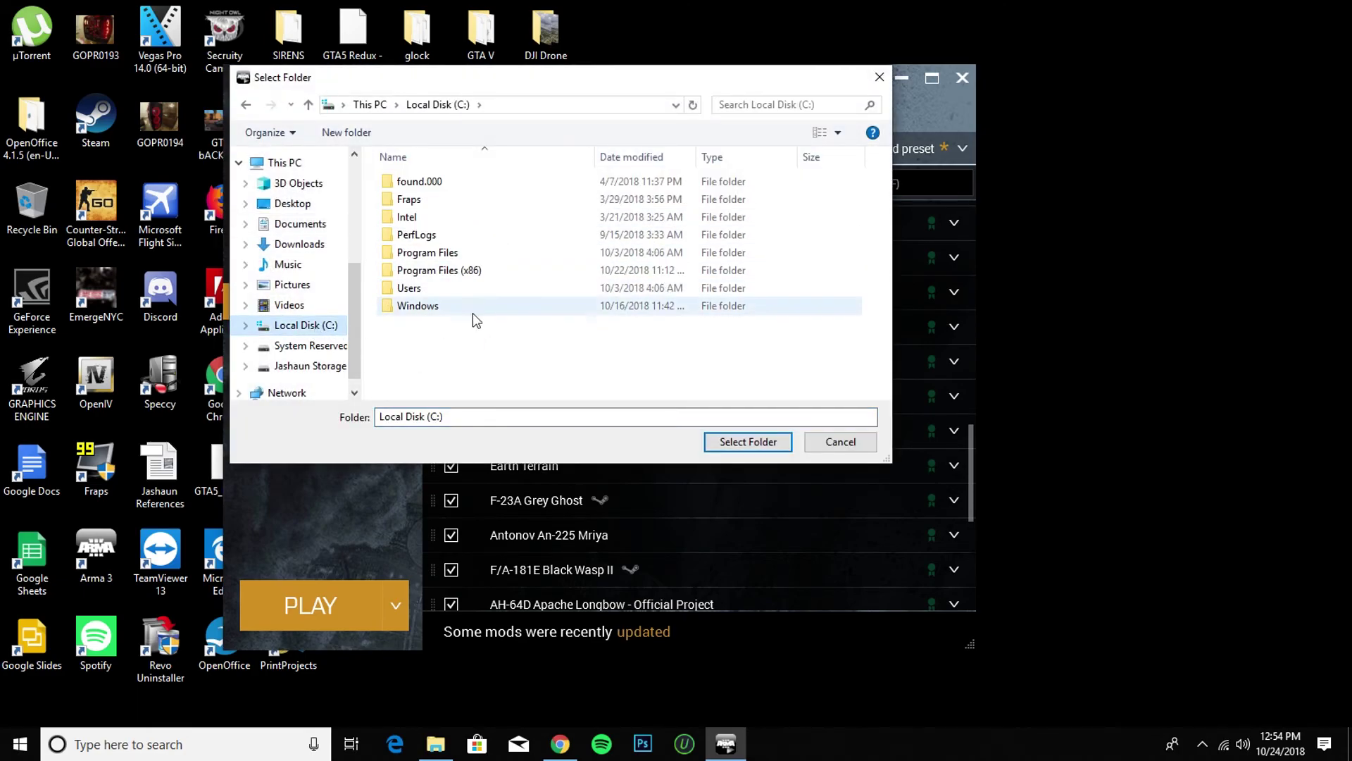
double_click(472, 276)
scroll(493, 324, "down", 10)
scroll(535, 295, "up", 2)
double_click(463, 283)
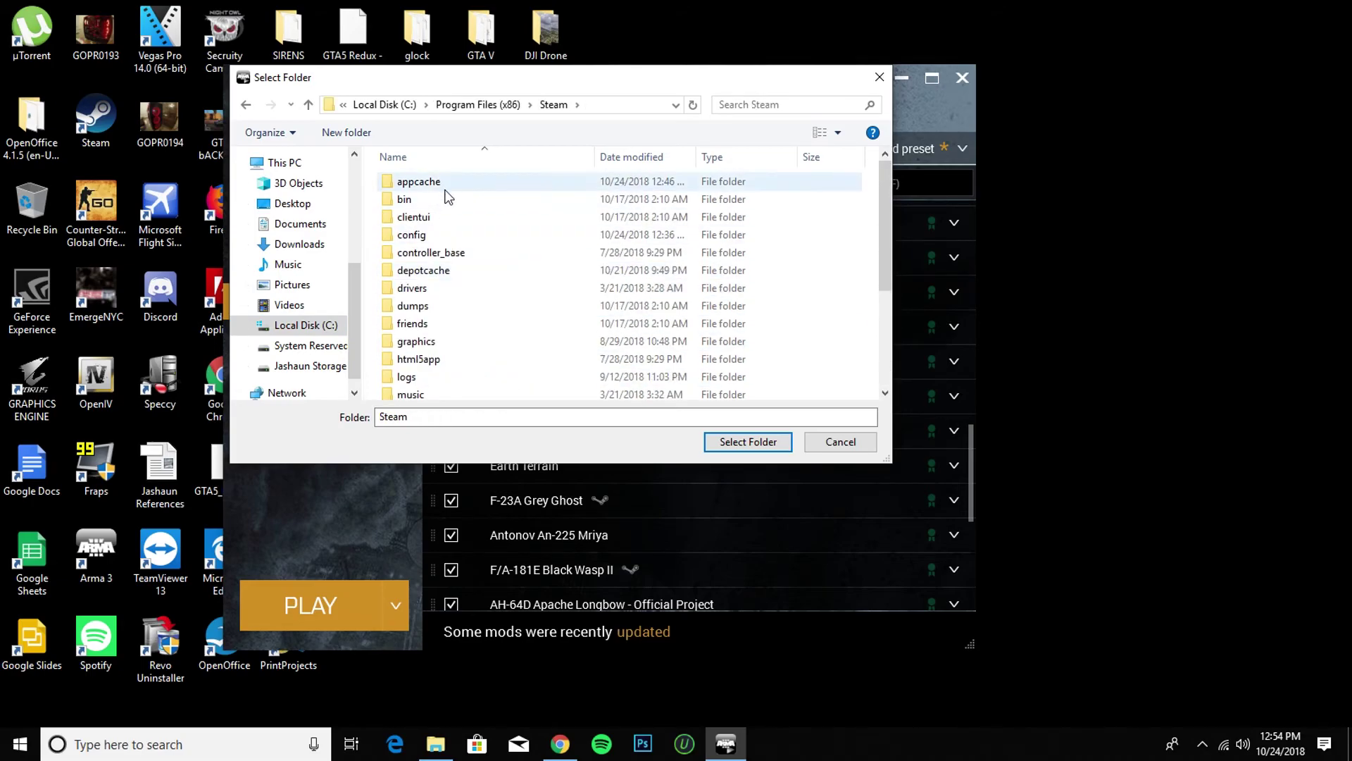
scroll(486, 316, "down", 3)
left_click(489, 372)
double_click(489, 372)
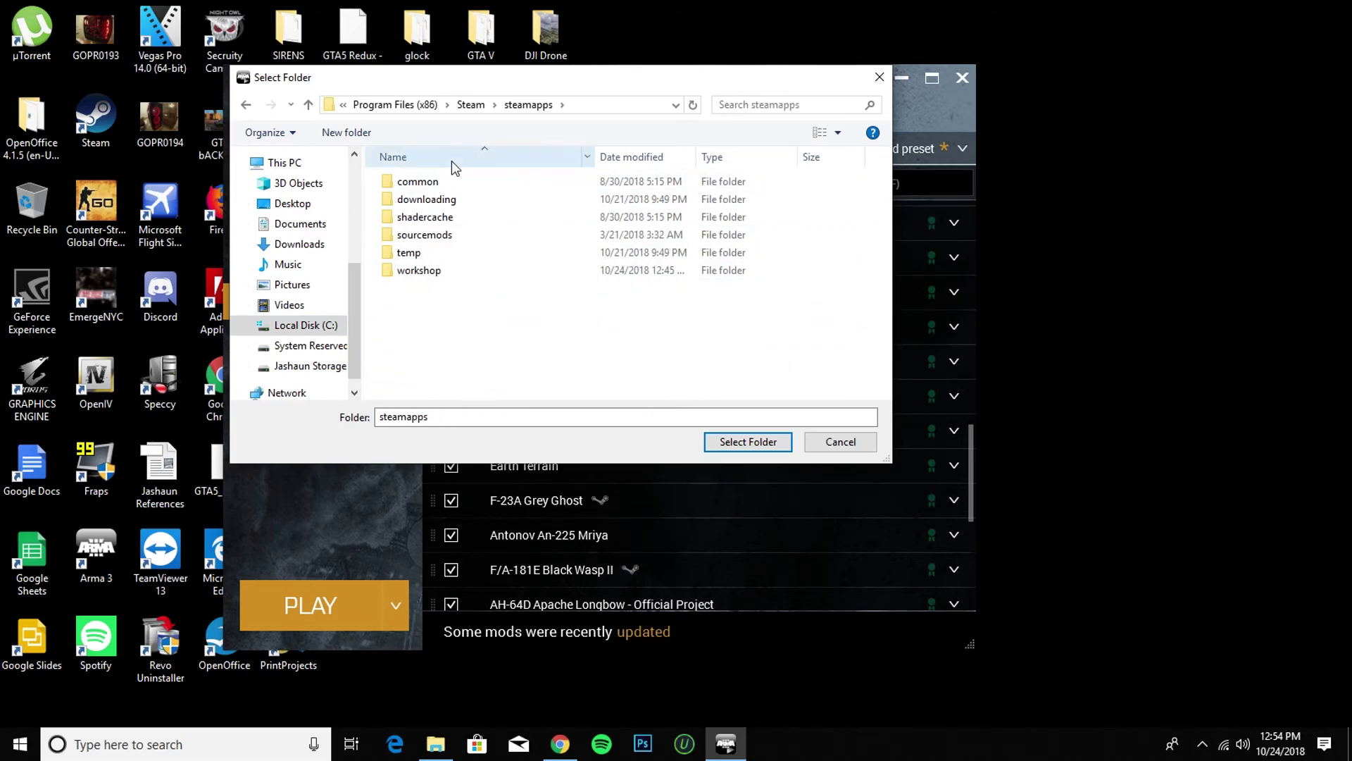
left_click(455, 181)
double_click(454, 181)
double_click(452, 185)
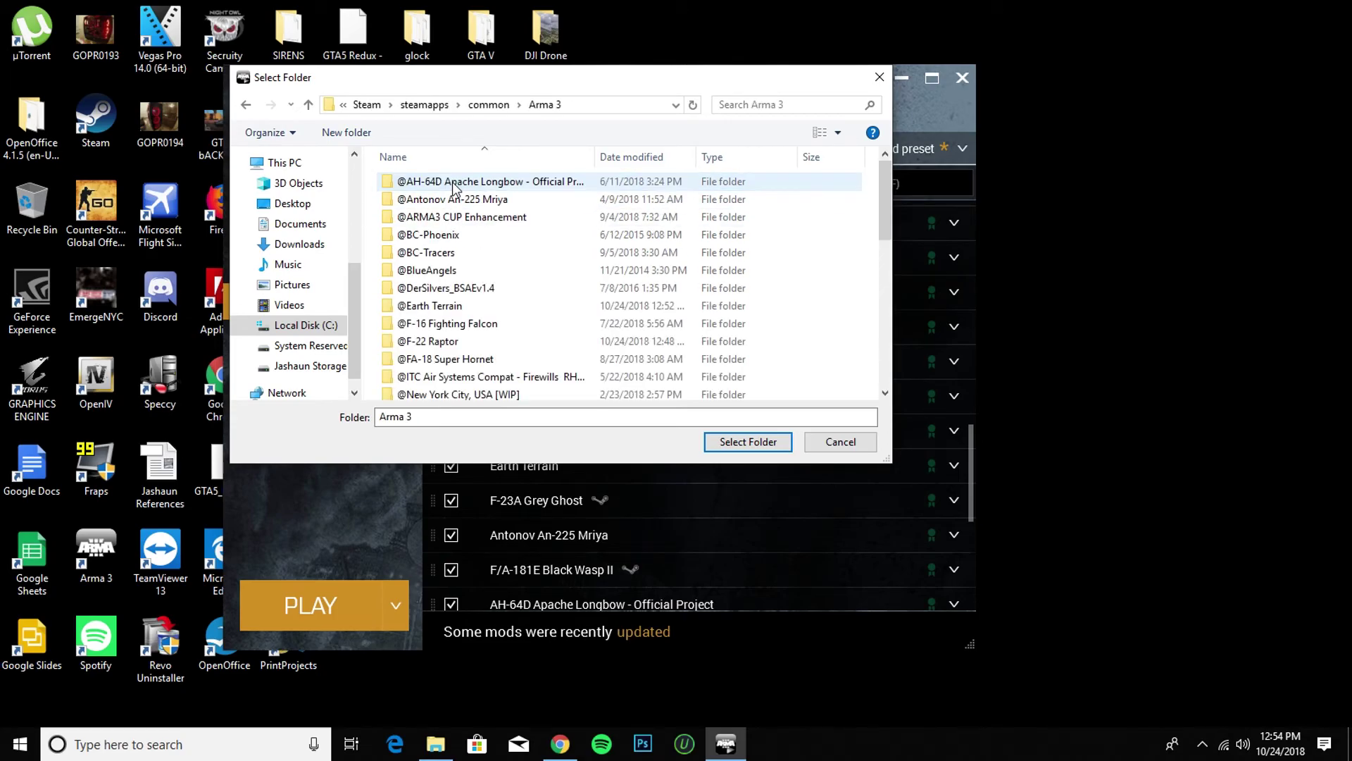
scroll(493, 275, "down", 1)
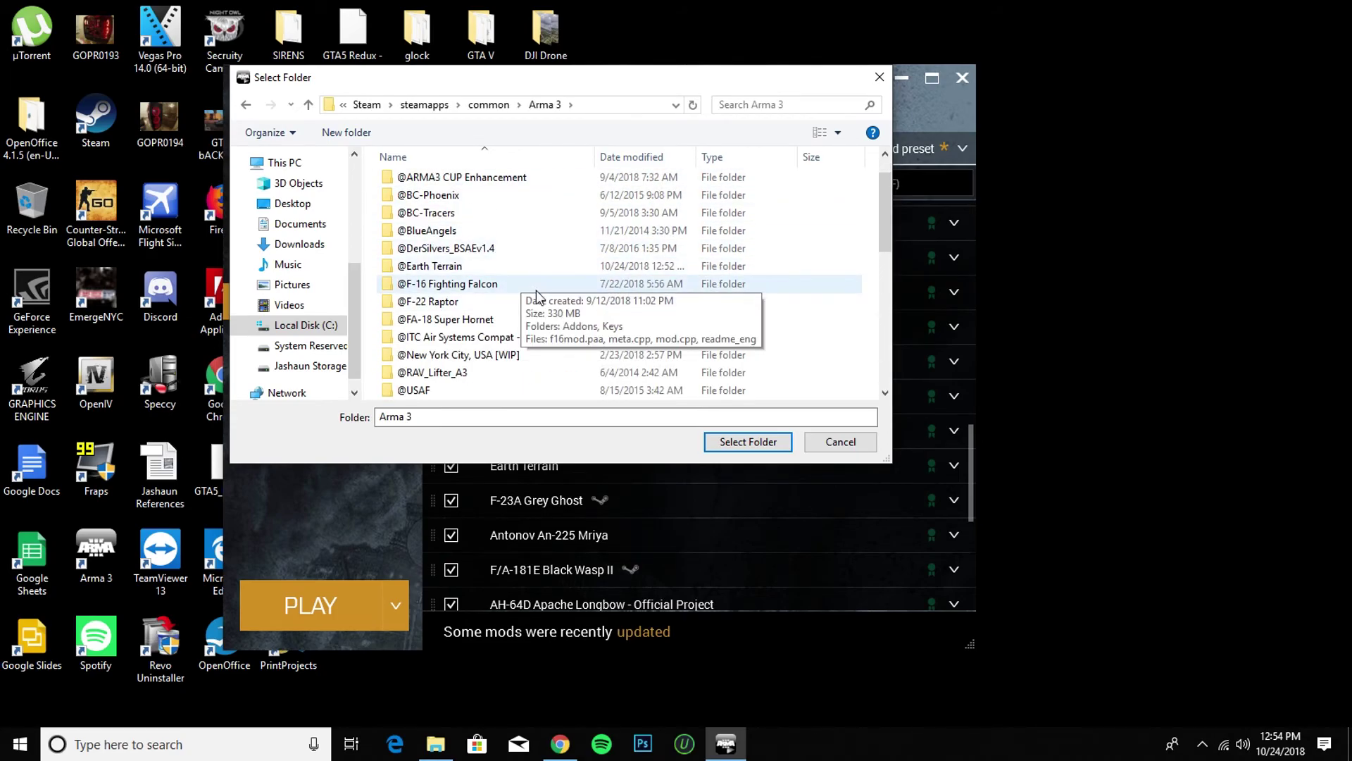
scroll(535, 290, "down", 3)
scroll(539, 295, "up", 2)
scroll(540, 298, "up", 2)
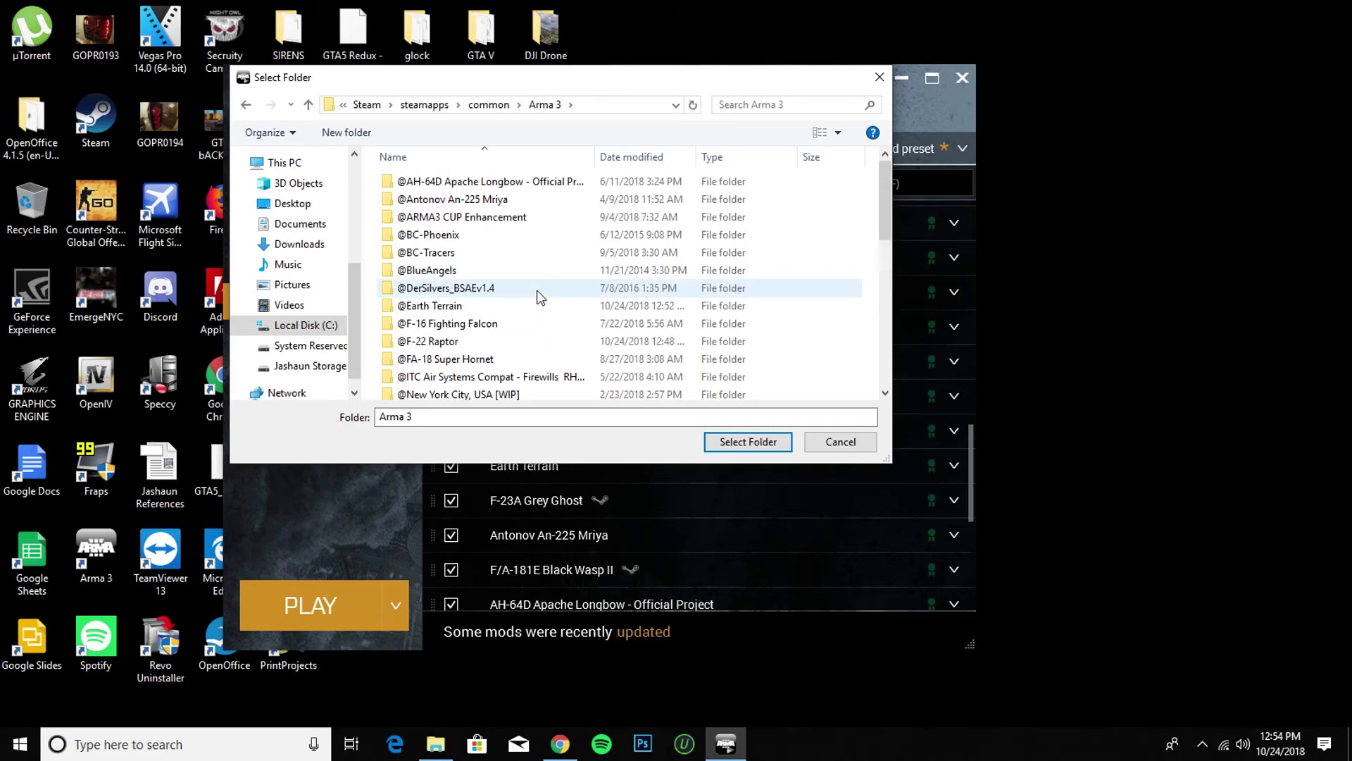
left_click(489, 271)
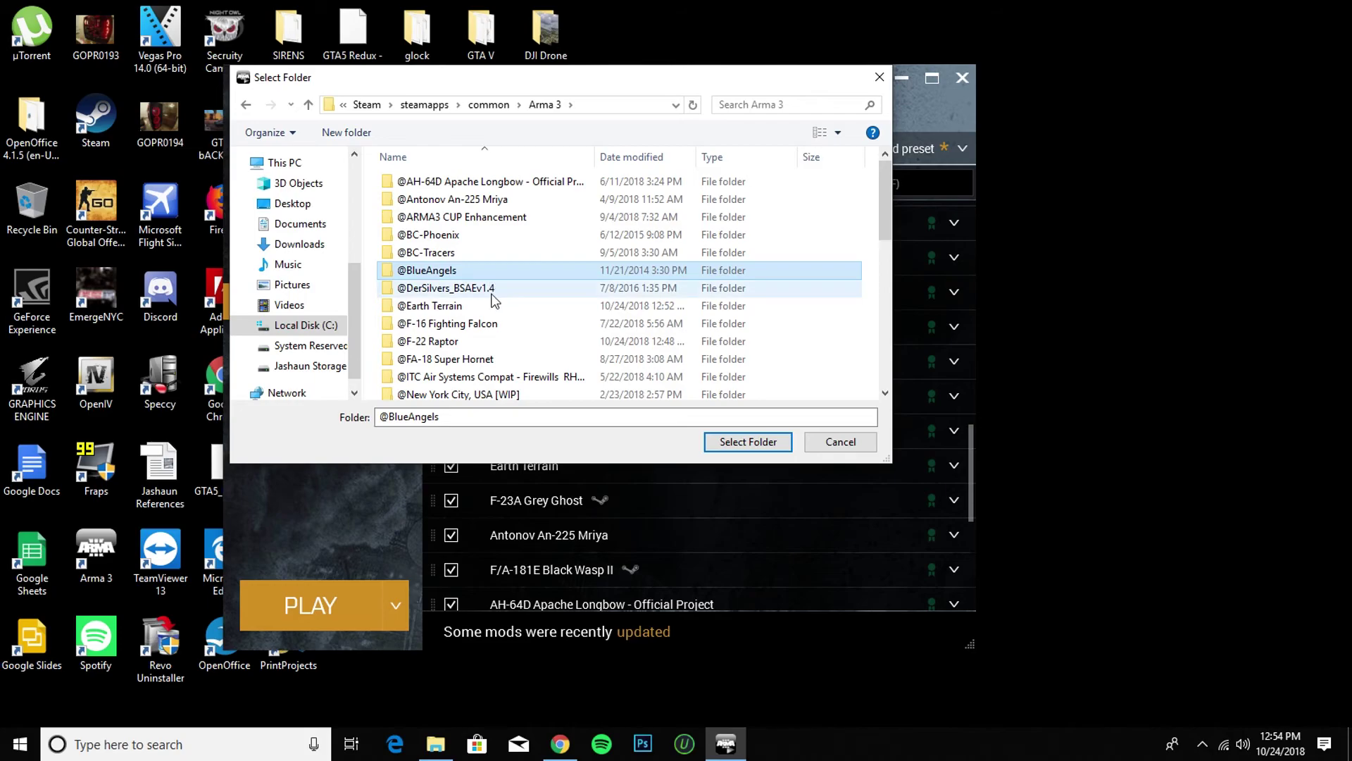
left_click(735, 442)
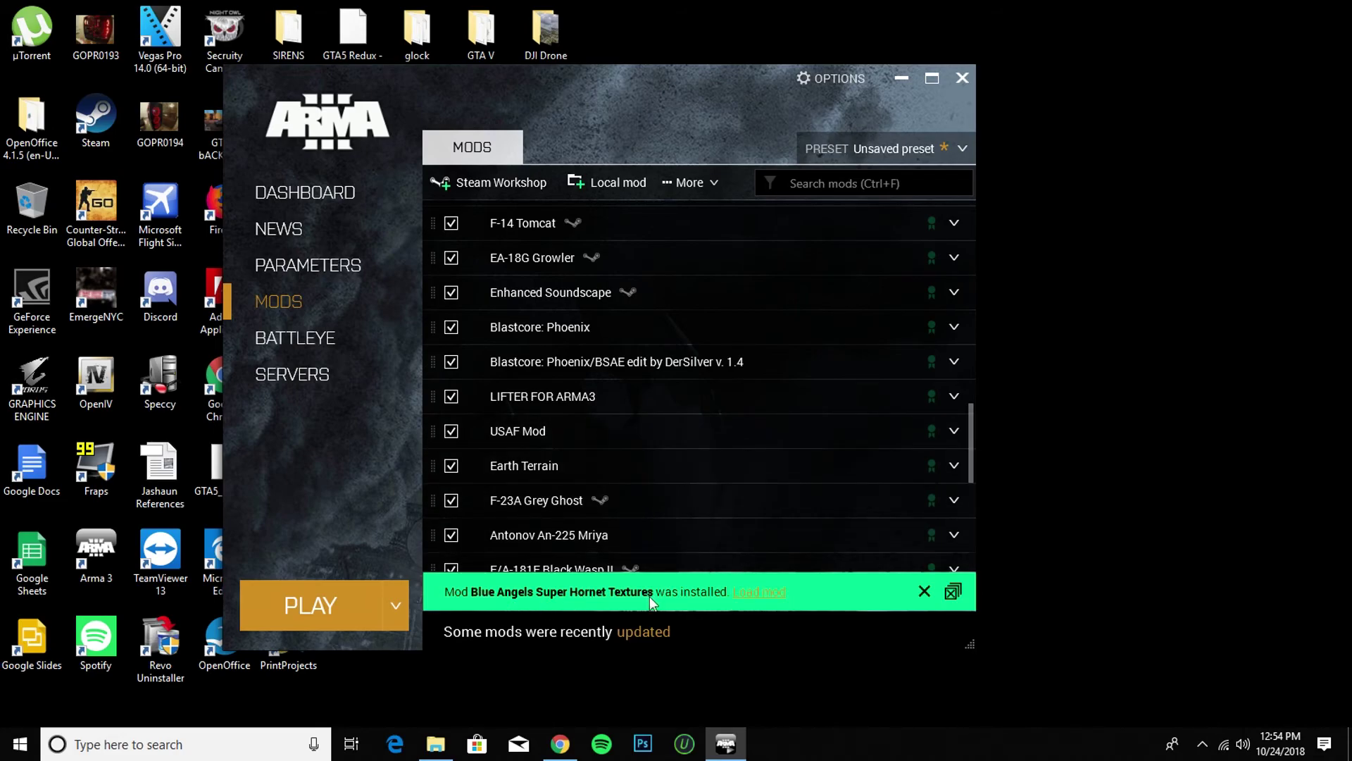
Load the newly installed Blue Angels Super Hornet Textures mod and check for it in the launcher's loaded mods list.
left_click(755, 592)
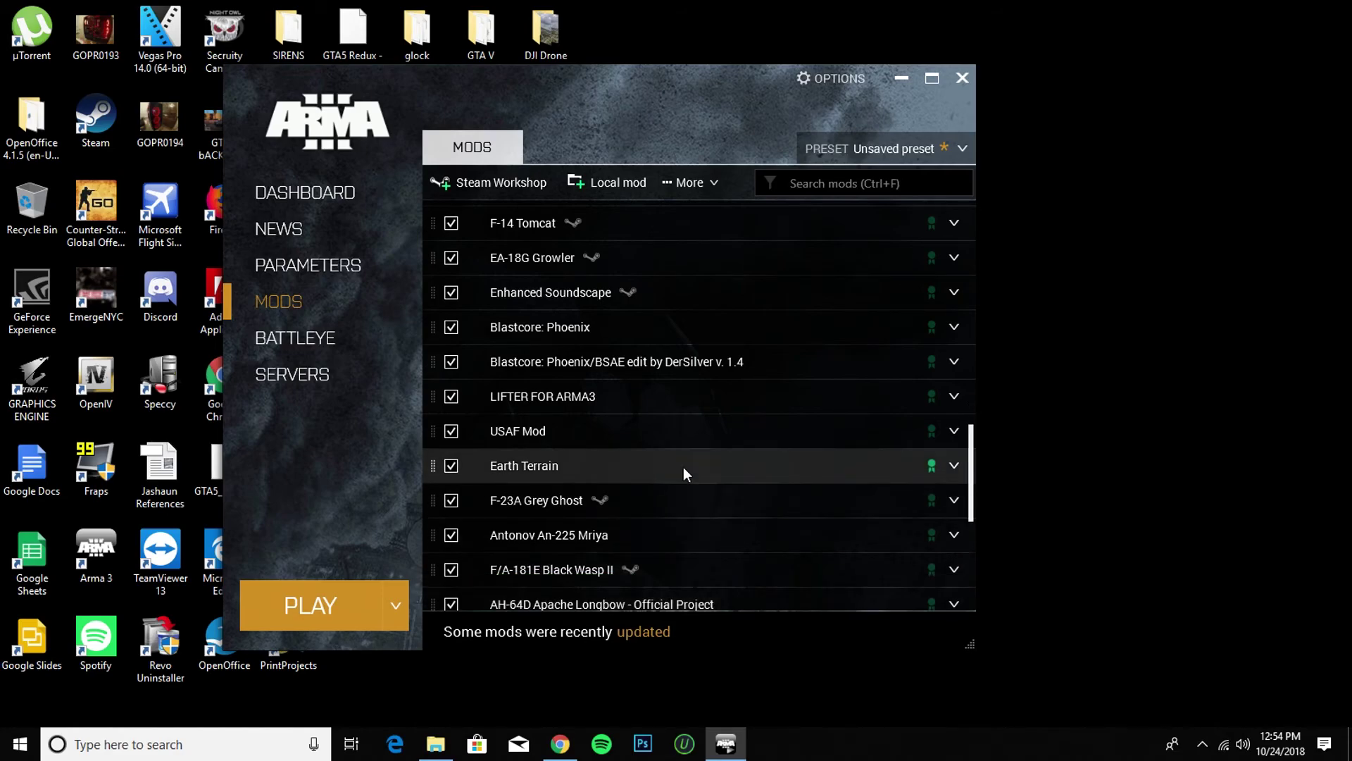
scroll(683, 469, "down", 5)
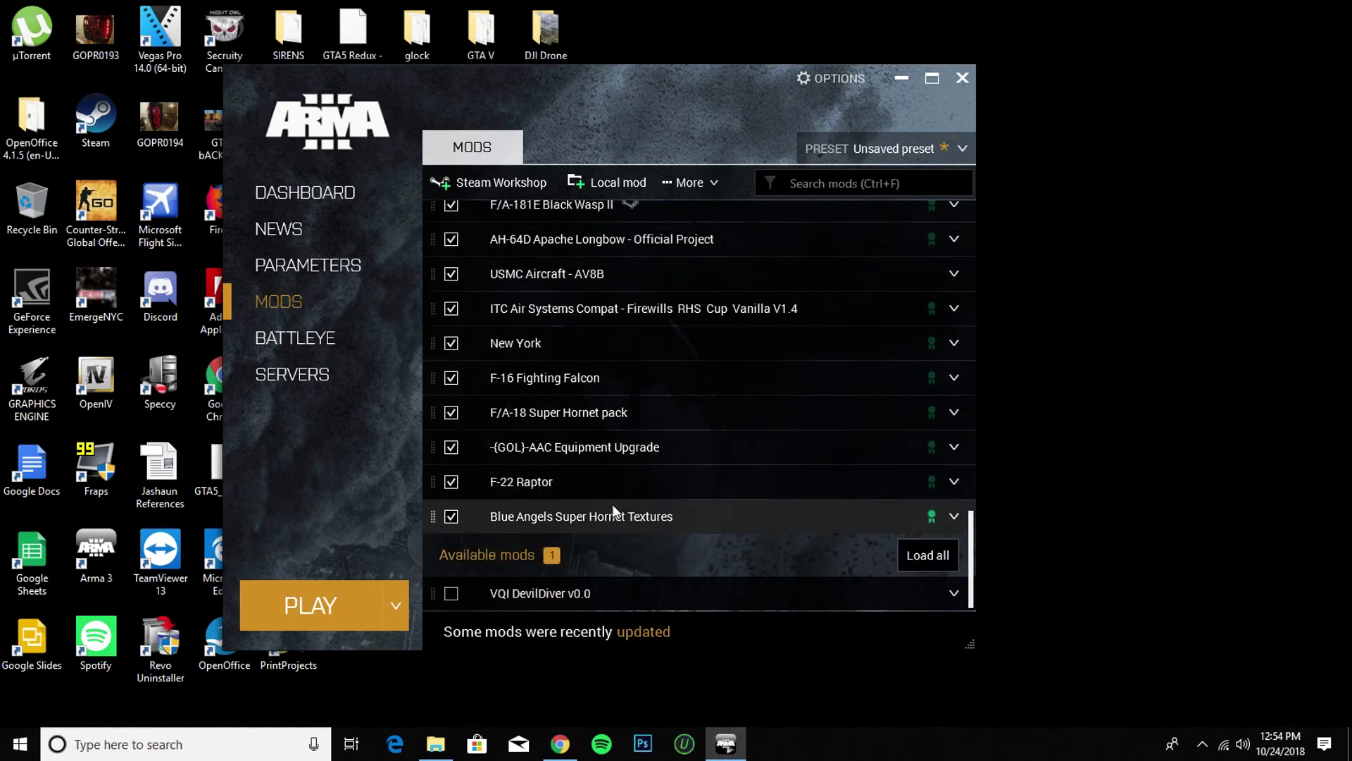
left_click_drag(682, 518, 600, 514)
scroll(691, 522, "up", 15)
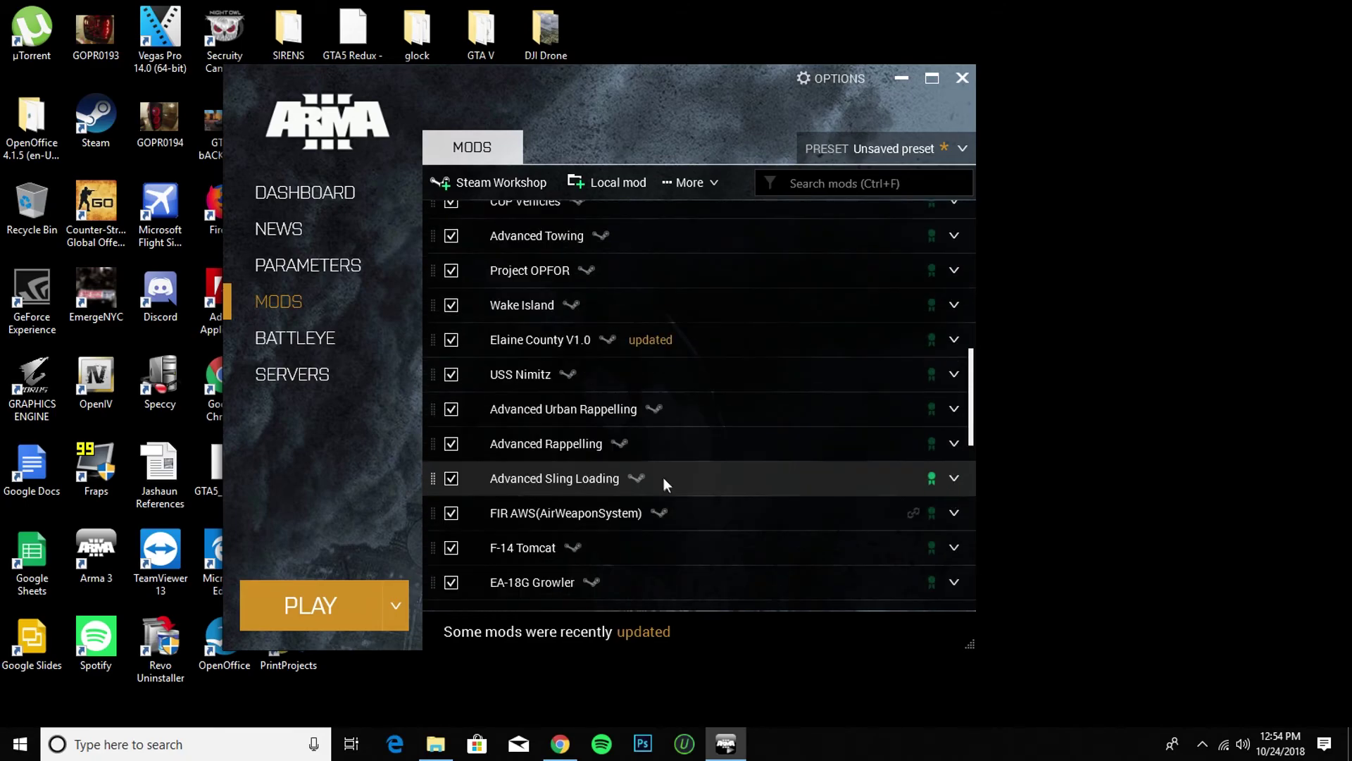
scroll(658, 409, "up", 5)
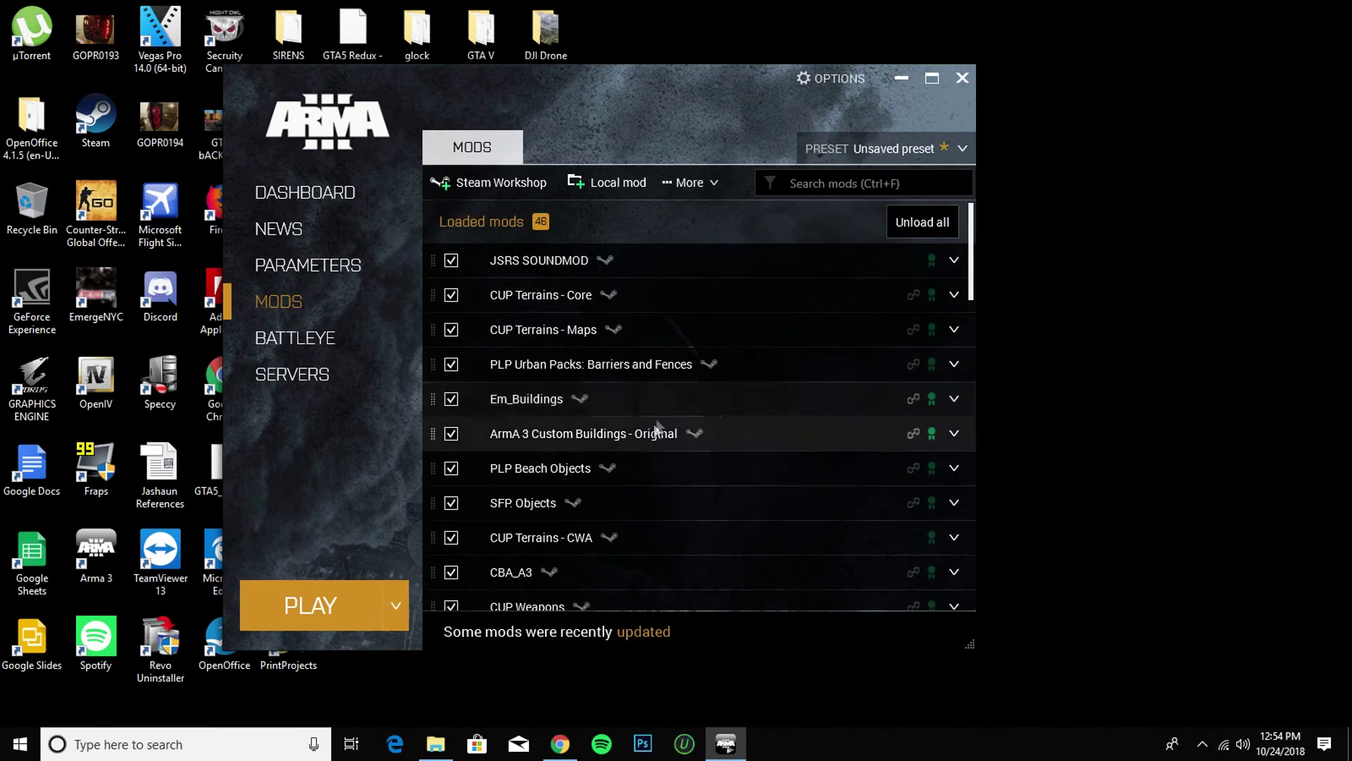
left_click_drag(623, 78, 735, 73)
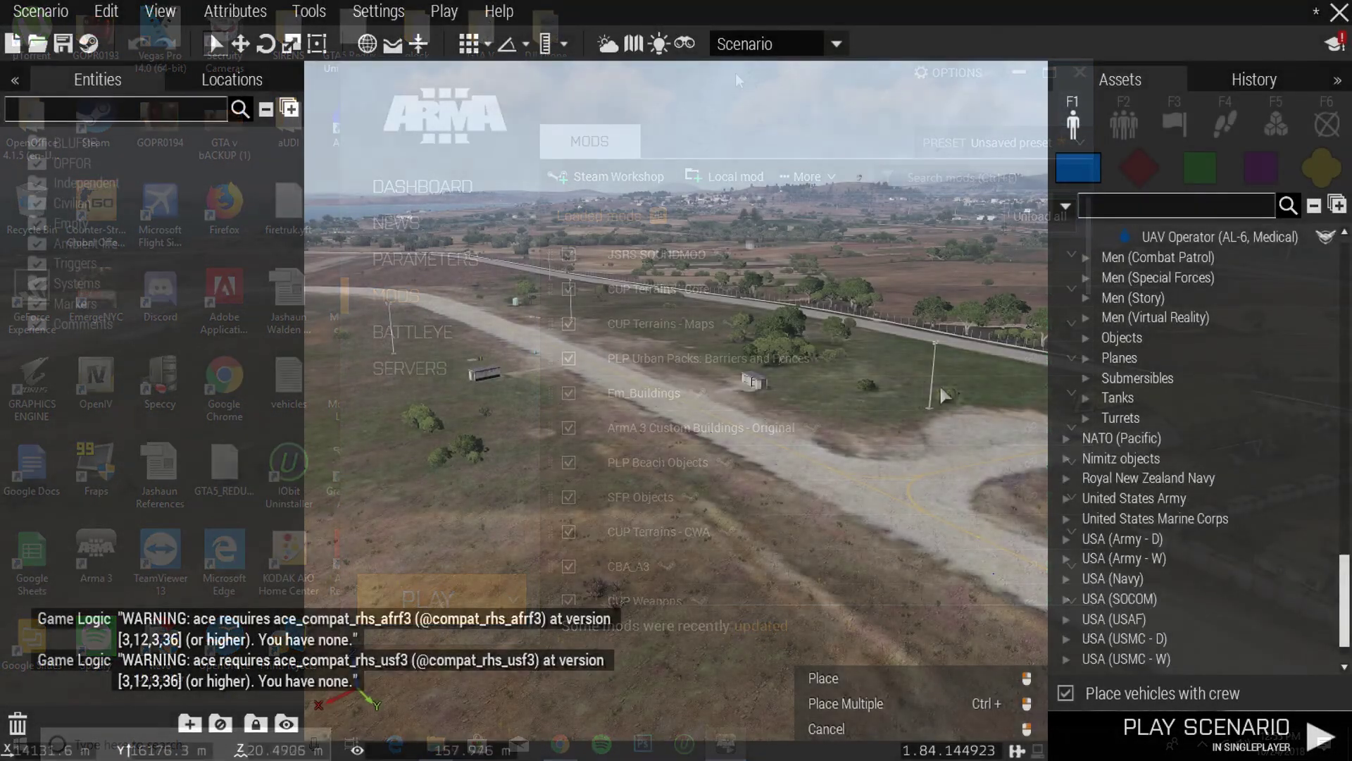
In the scenario editor, find the F/A-18 E Super Hornet [Blue Angels] among the BLUFOR planes and place it beside the taxiway.
scroll(1129, 438, "up", 2)
scroll(1254, 451, "up", 10)
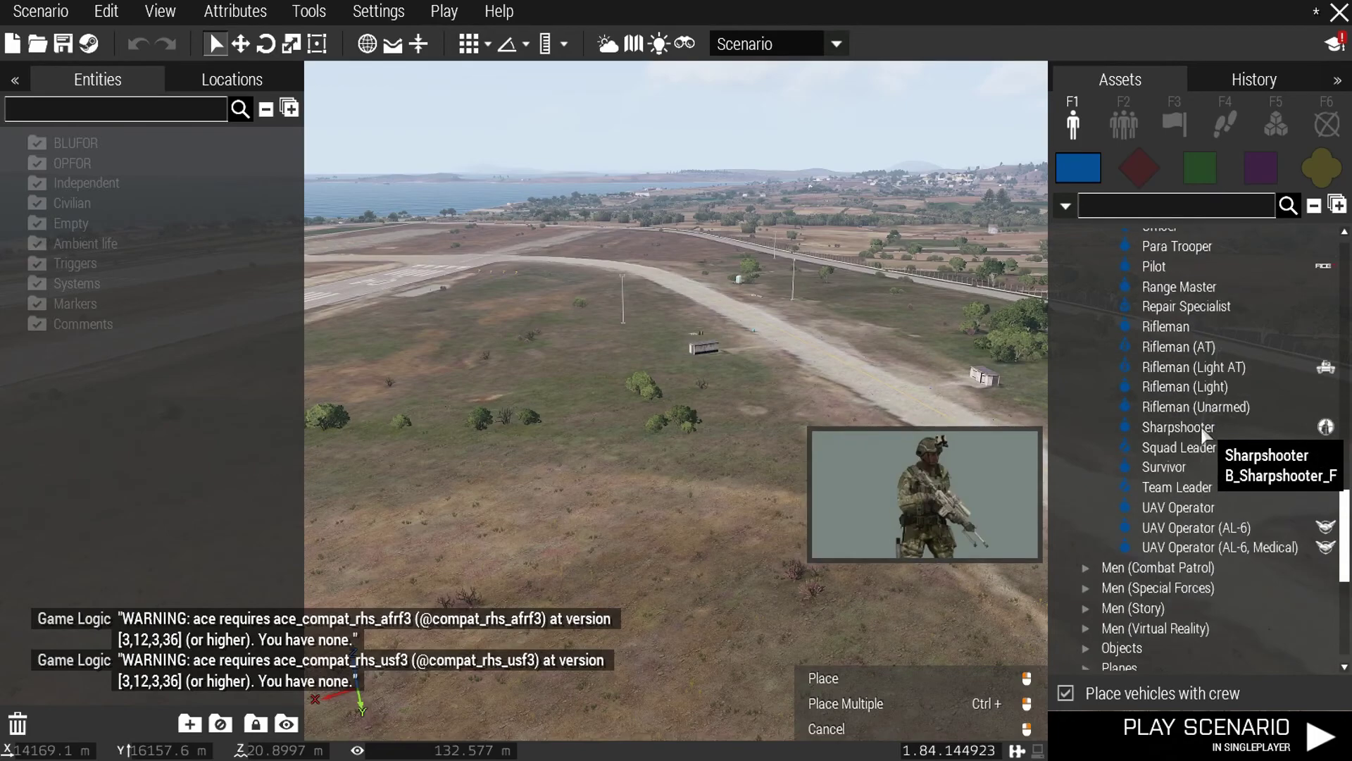
scroll(1316, 541, "up", 5)
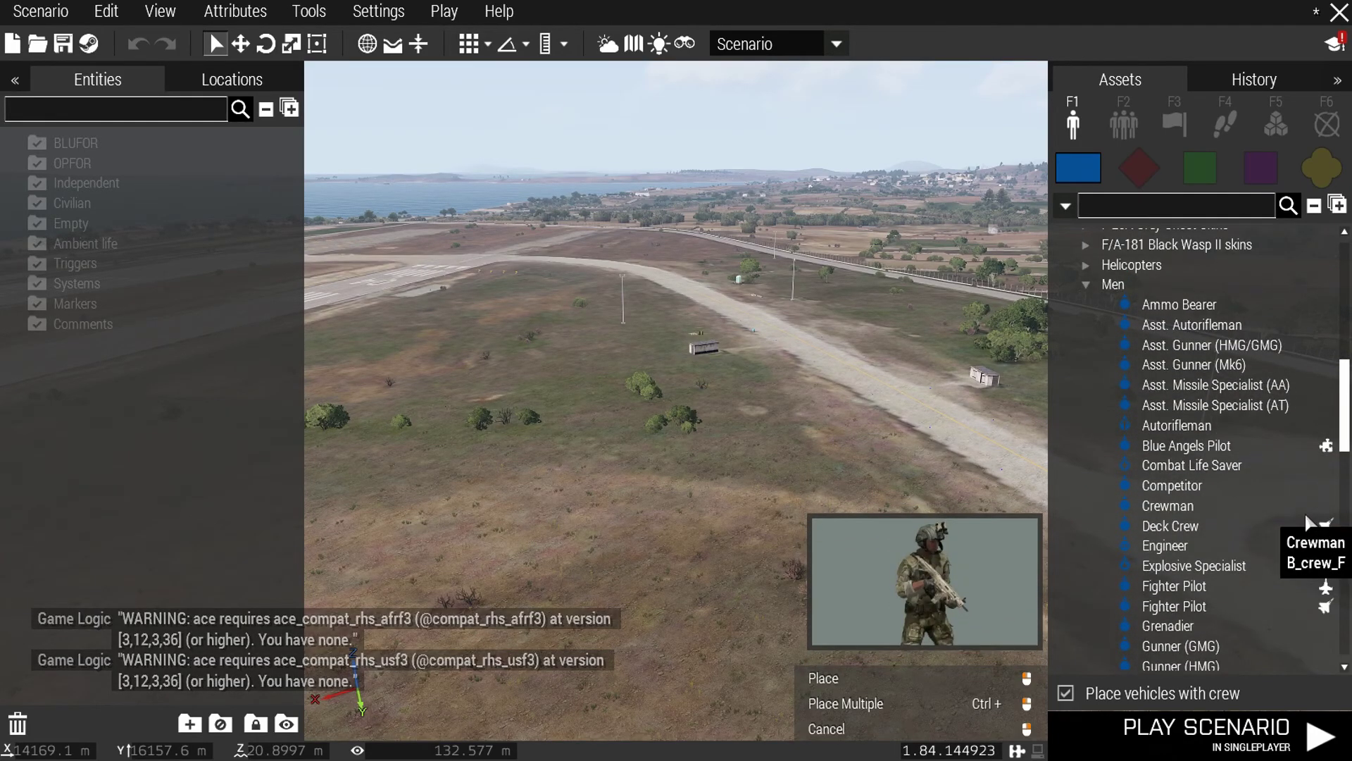
scroll(1267, 451, "up", 2)
scroll(1215, 461, "up", 2)
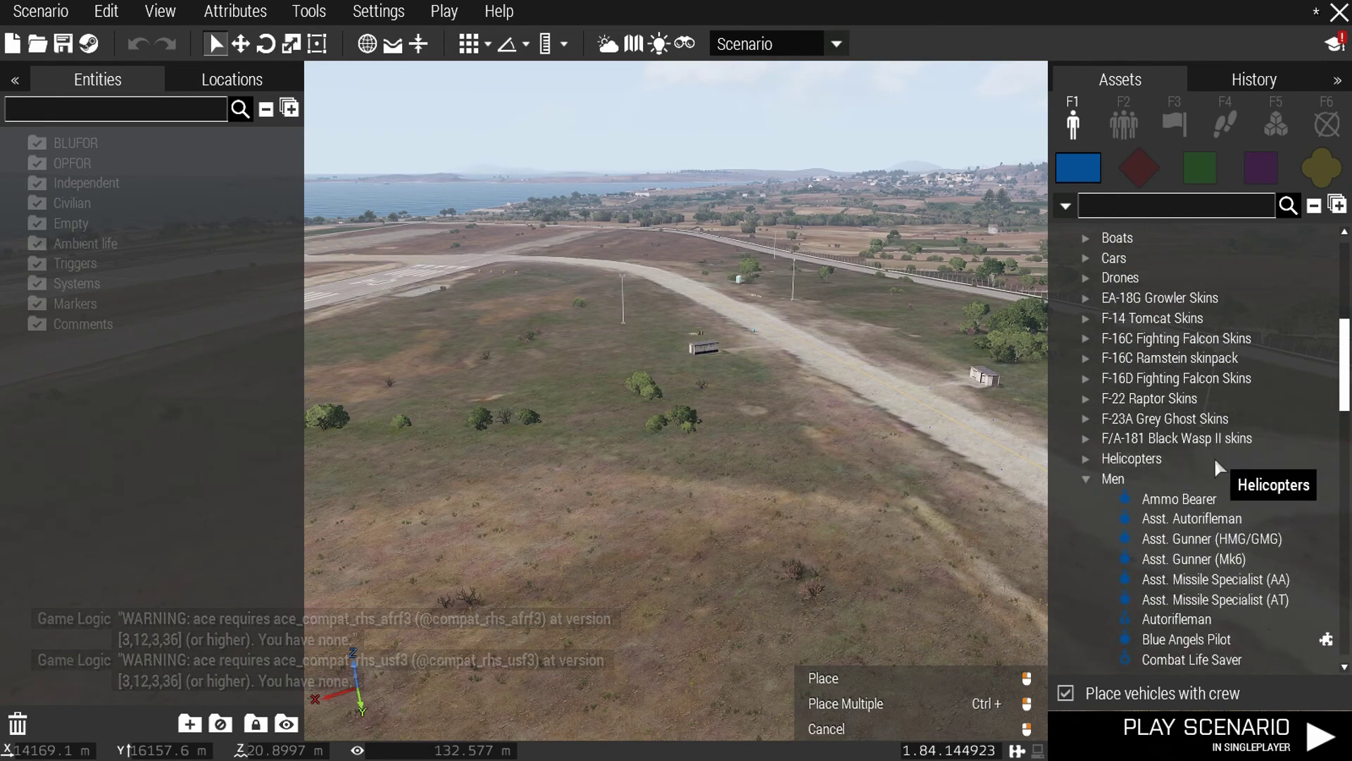
scroll(1222, 479, "down", 15)
scroll(1225, 507, "down", 6)
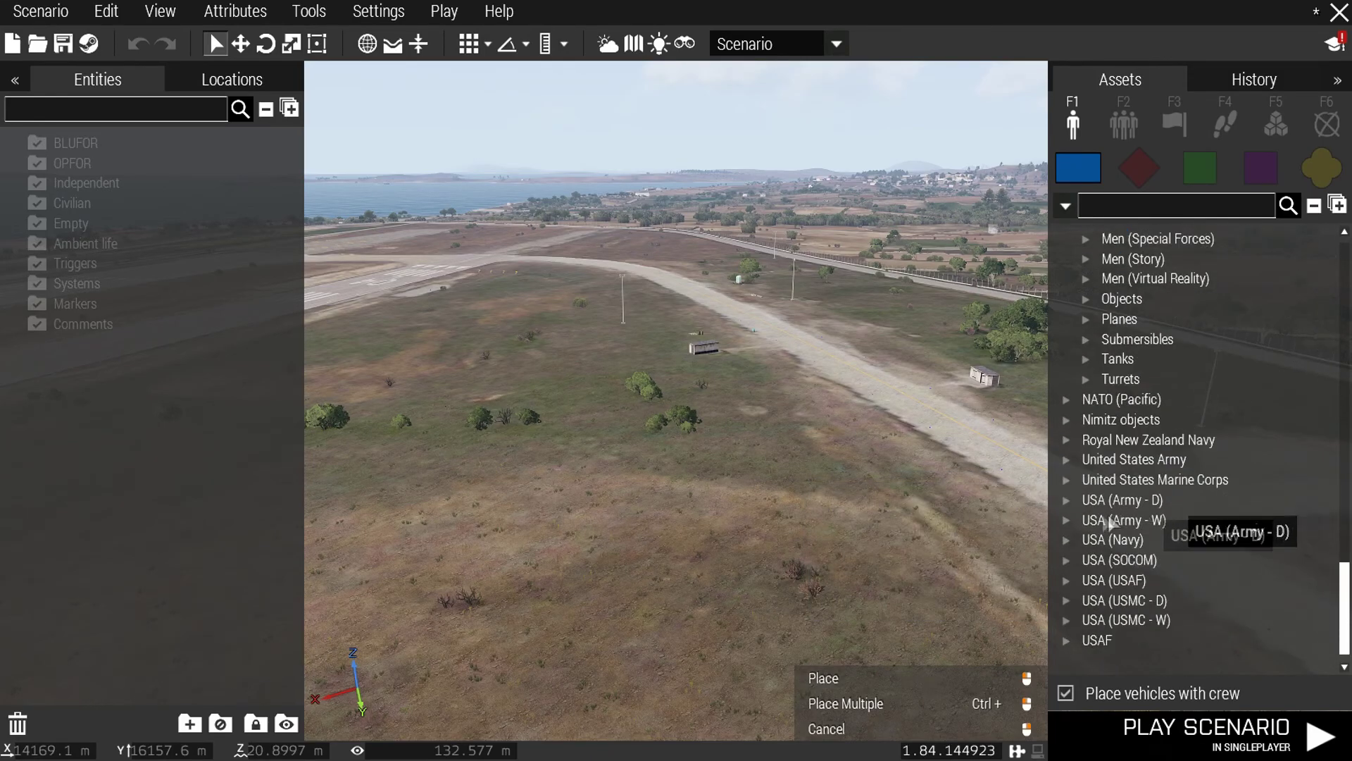
left_click(1103, 338)
scroll(1275, 464, "down", 2)
scroll(1286, 511, "down", 5)
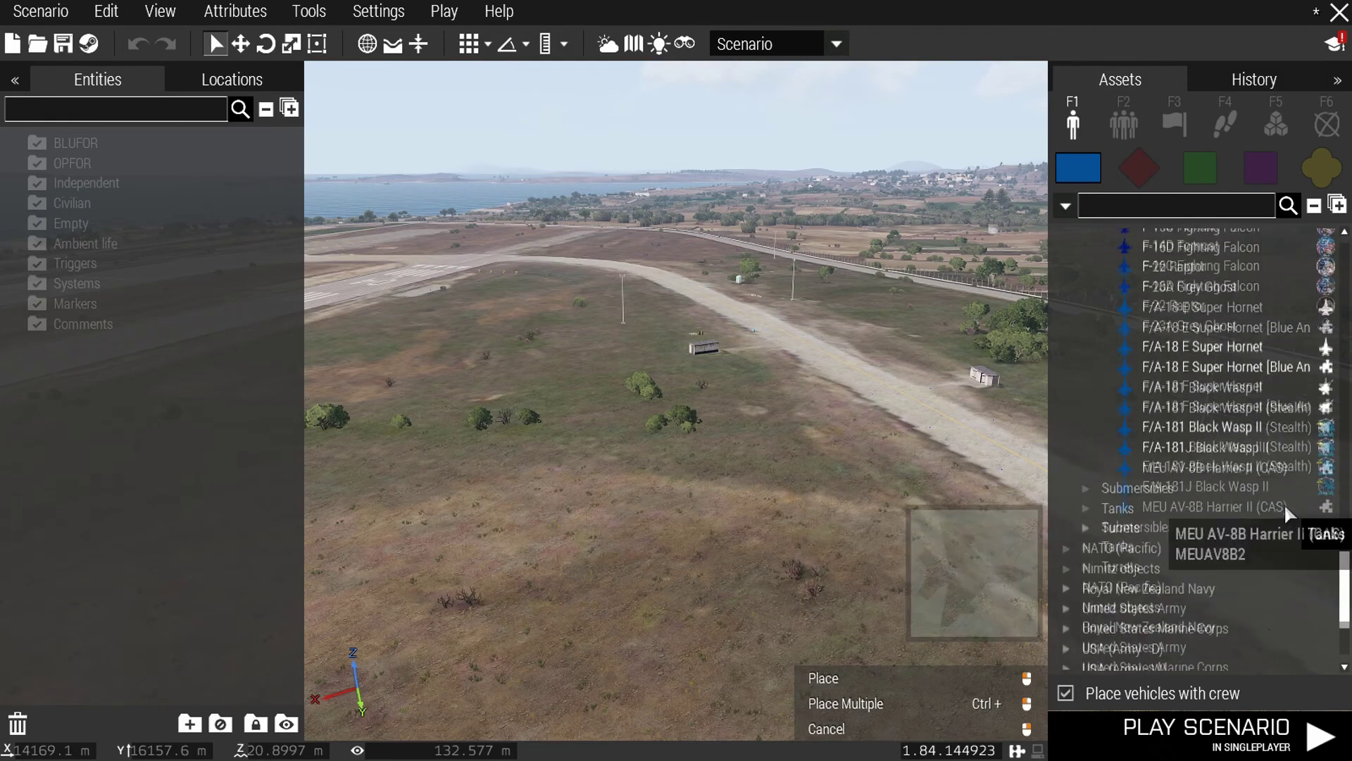
scroll(1292, 507, "up", 3)
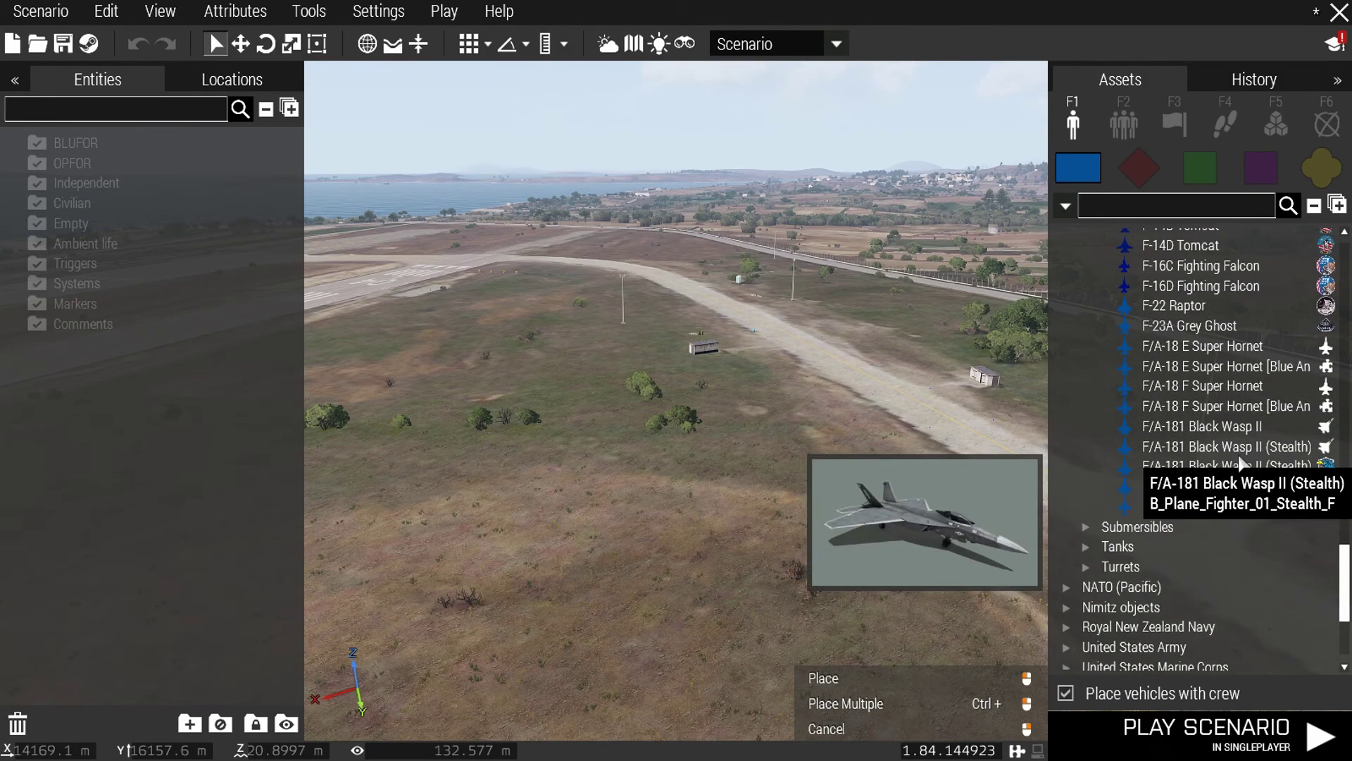
left_click(1239, 368)
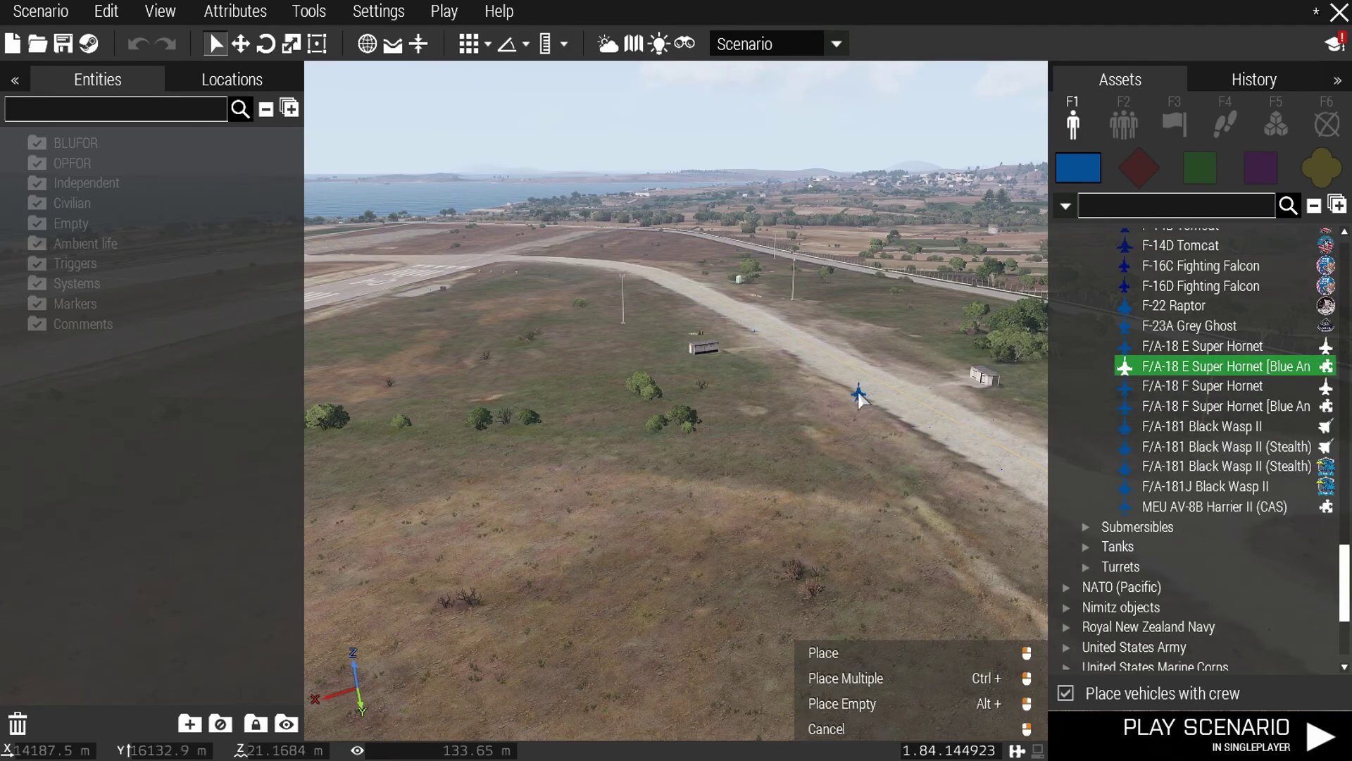
left_click(860, 398)
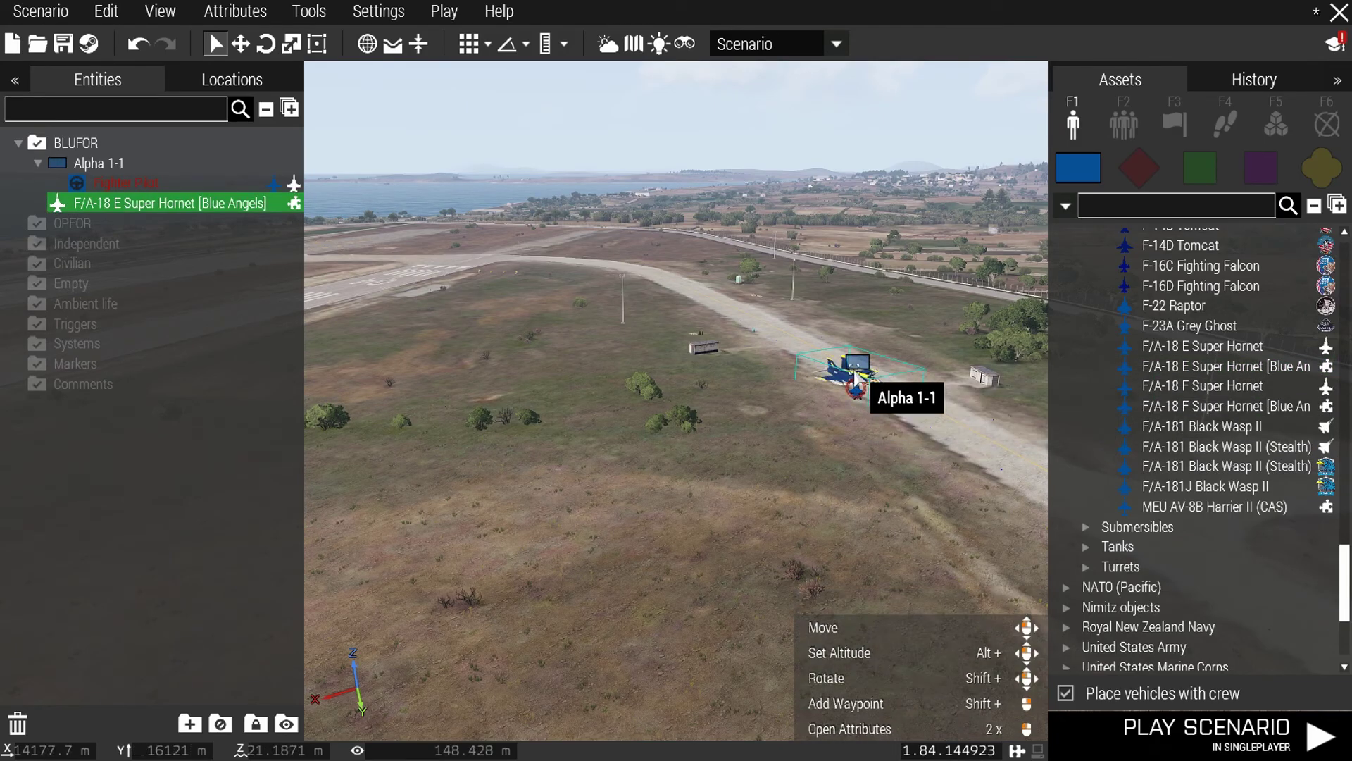
Reposition the placed Super Hornet beside the taxiway and start playing the scenario as its Fighter Pilot.
key("shift+Tab")
key("shift+Tab")
left_click_drag(858, 385, 972, 397)
left_click(837, 426)
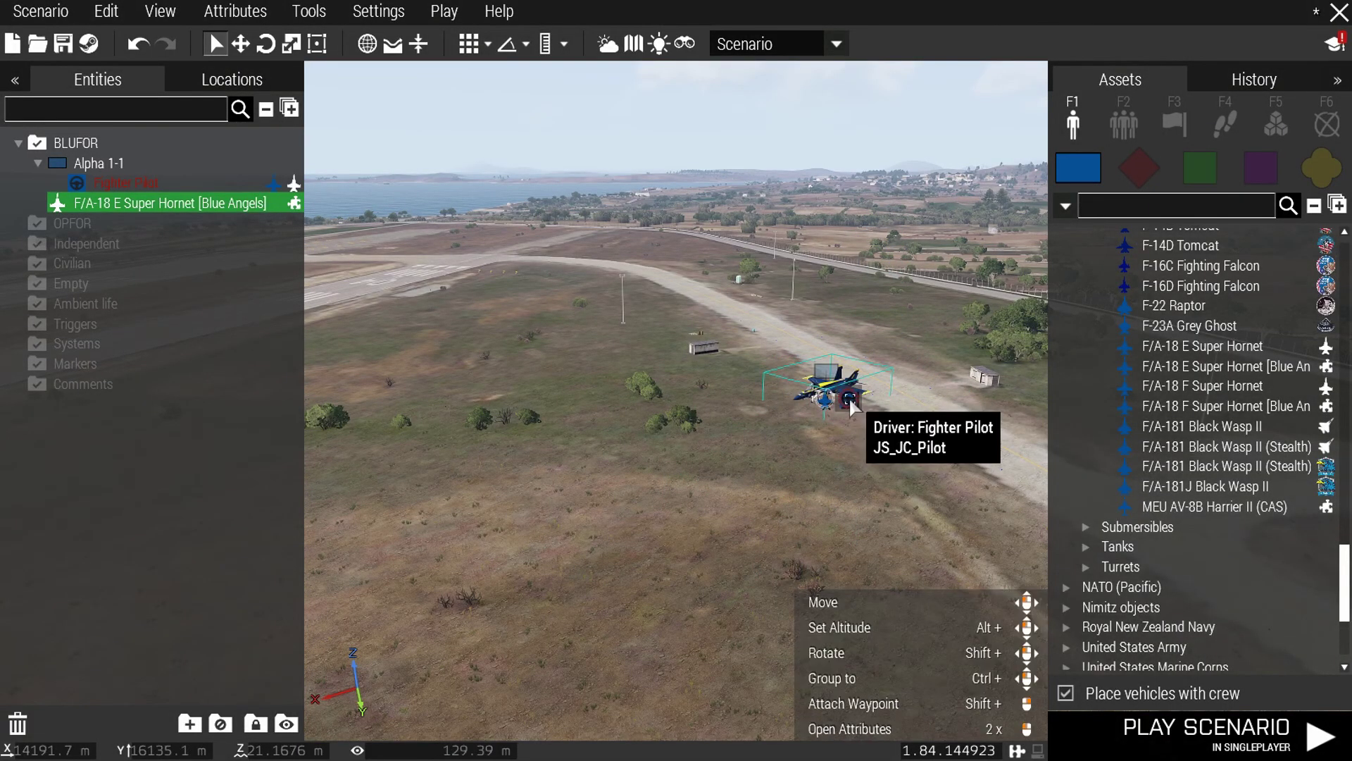
left_click(845, 400)
right_click(843, 403)
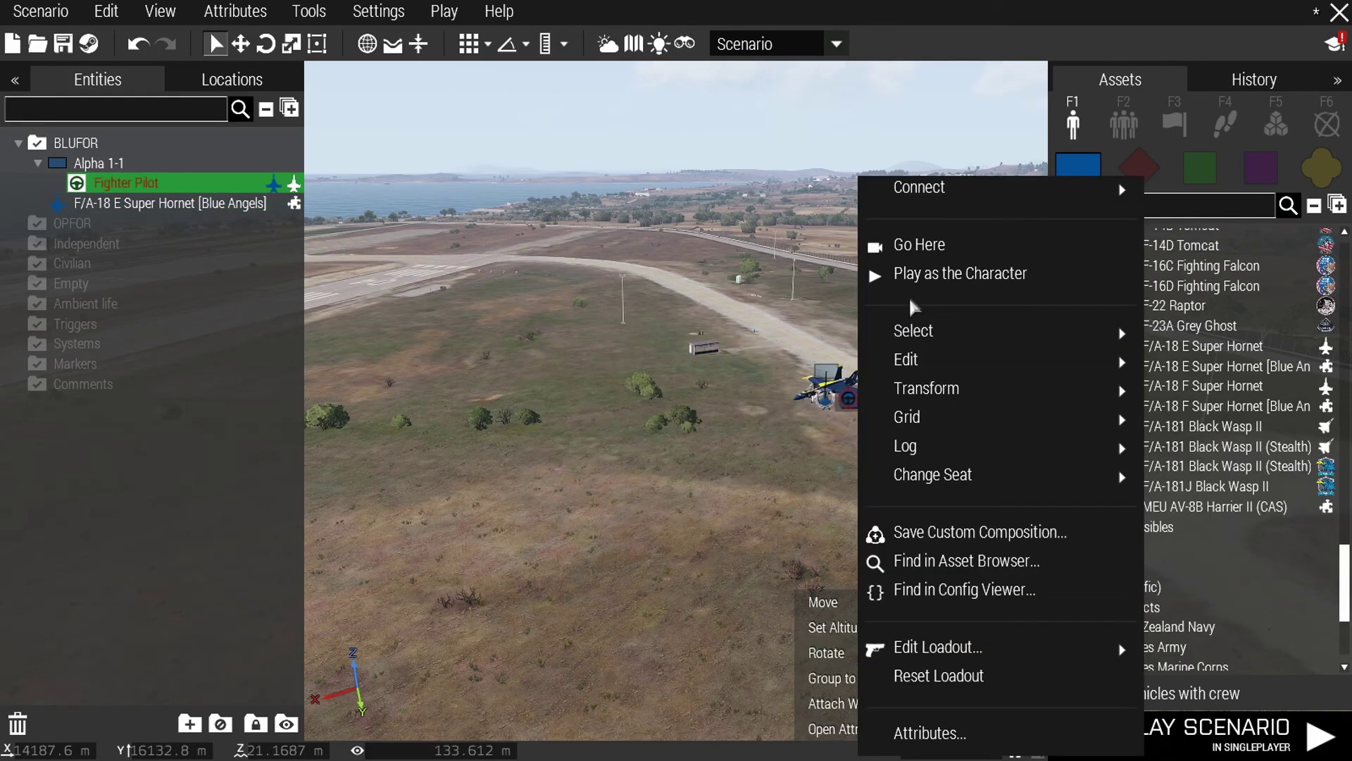
left_click(916, 272)
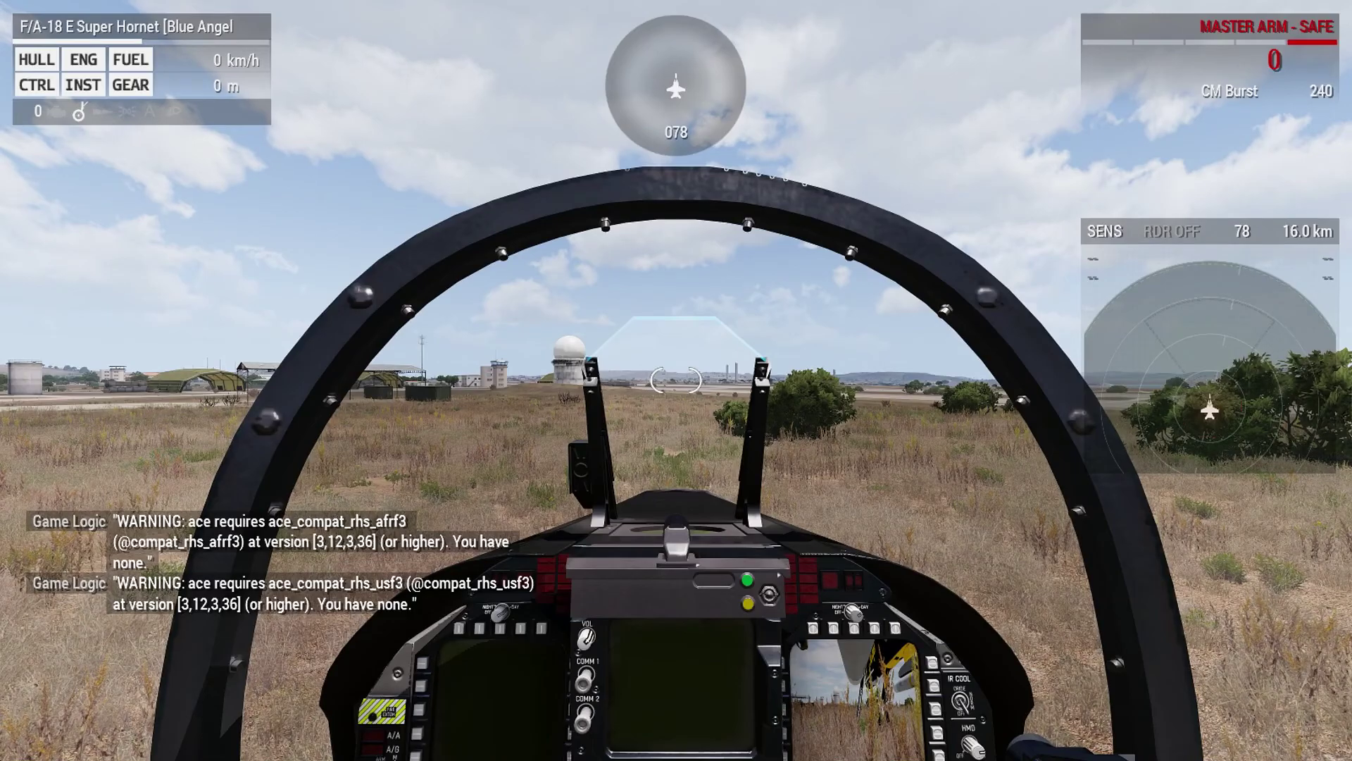
Switch to the external view, start the engines and taxi the jet off the grass onto the taxiway.
key("KP_Enter")
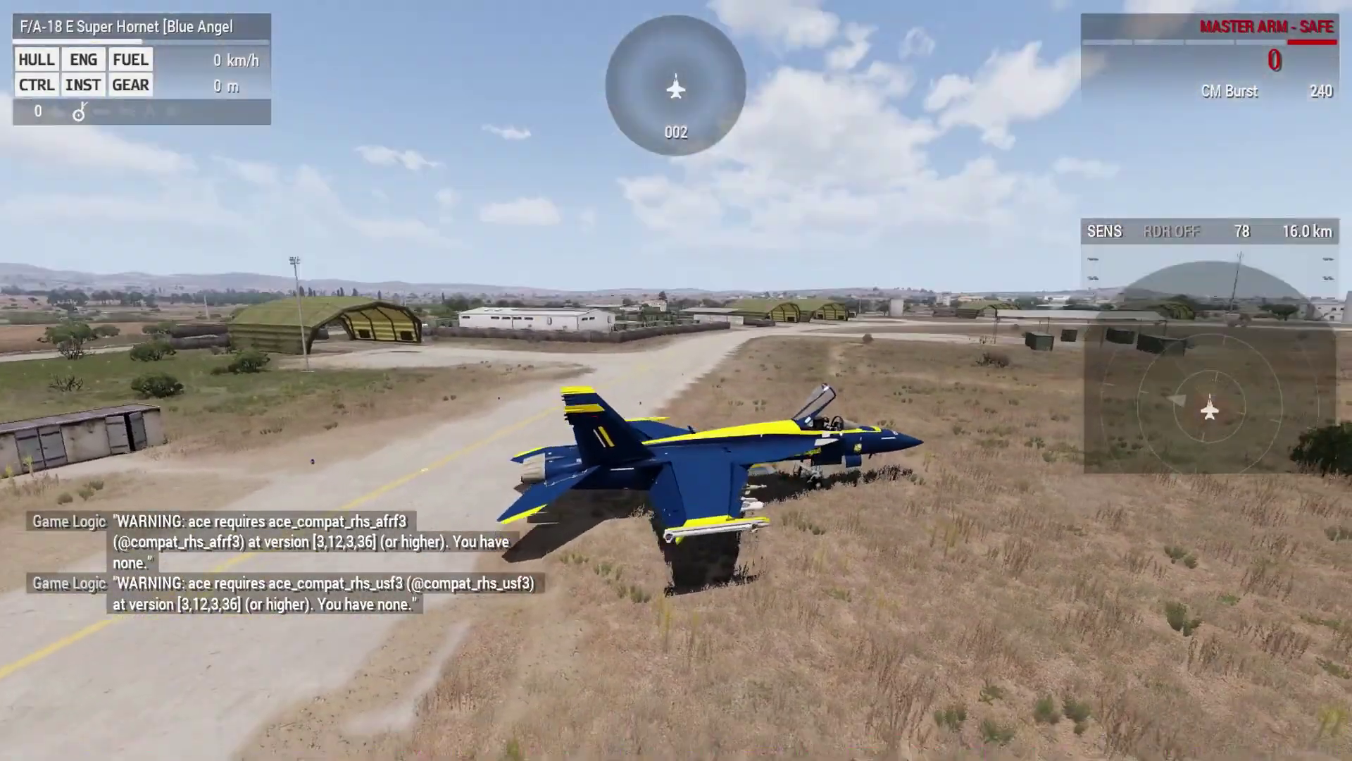
key("shift")
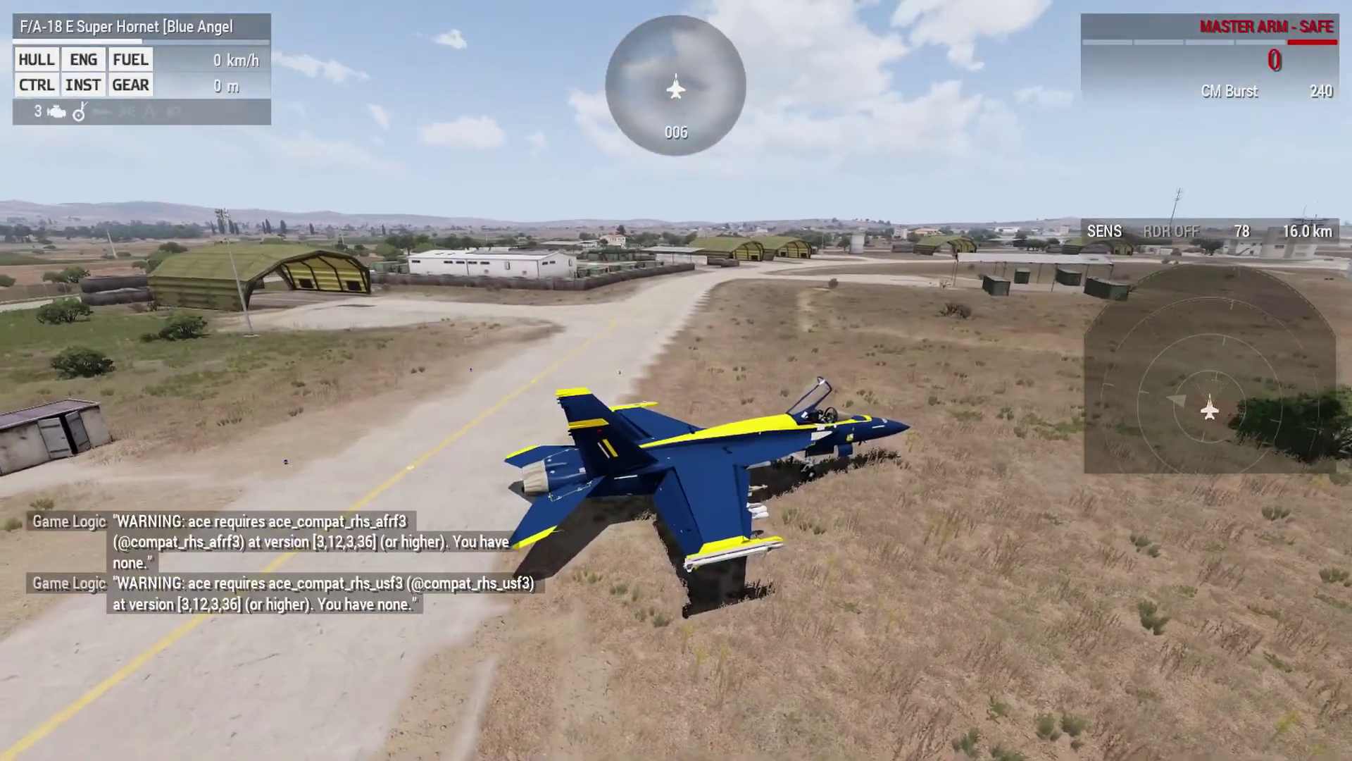
key("shift")
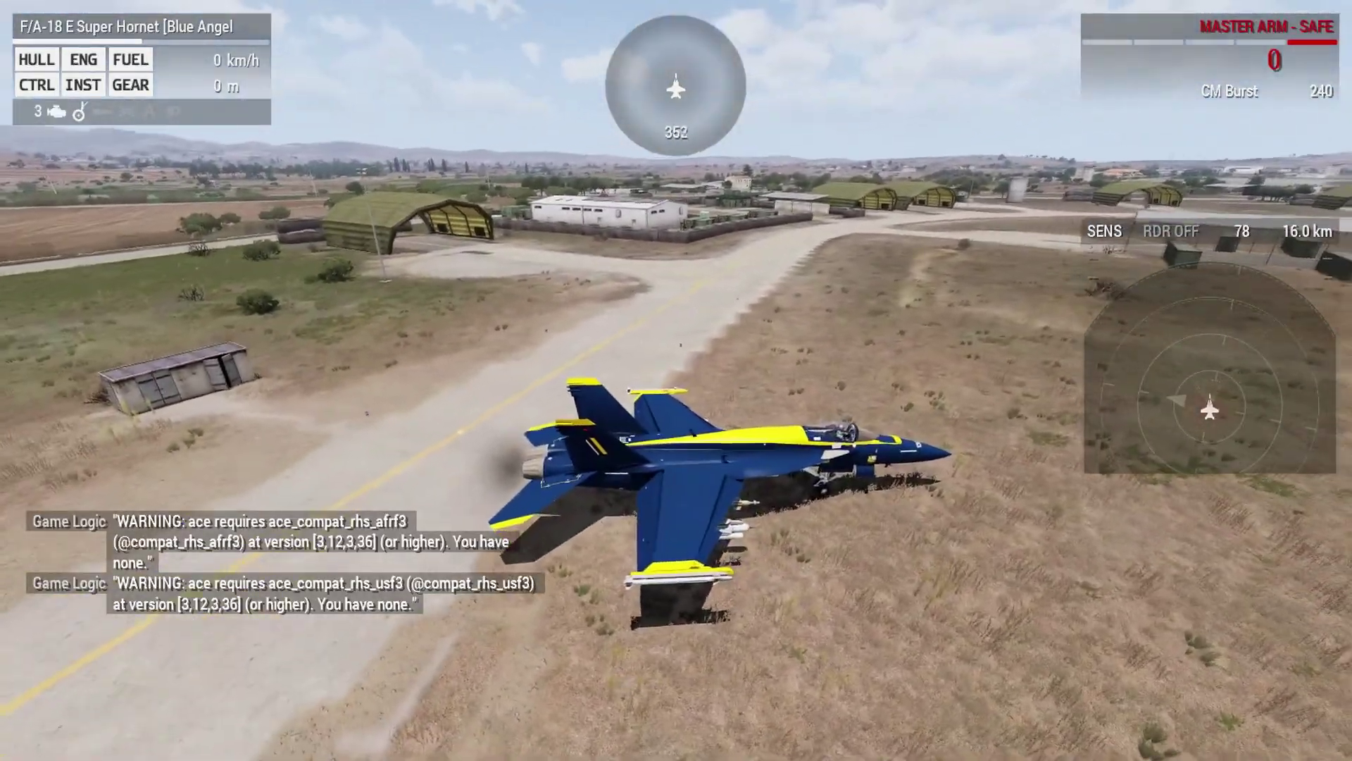
key("shift")
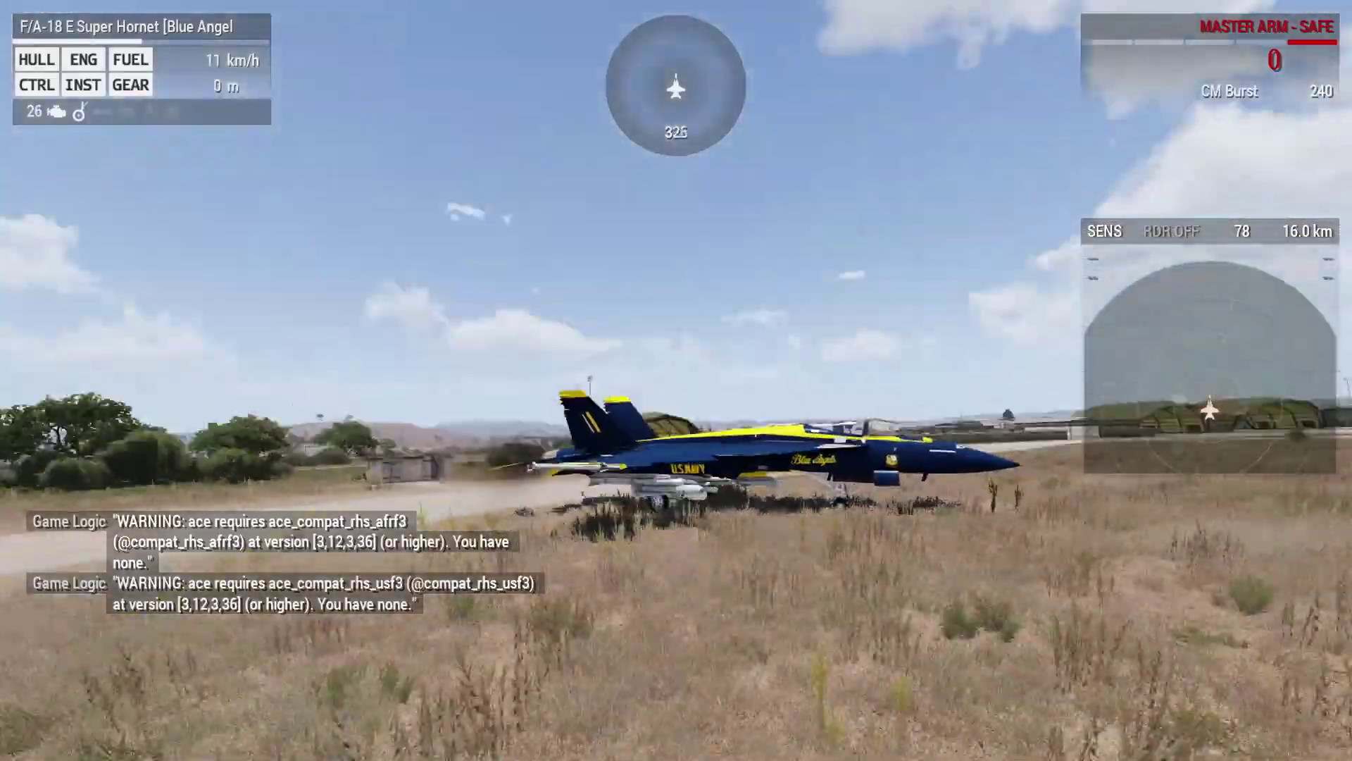
key("e")
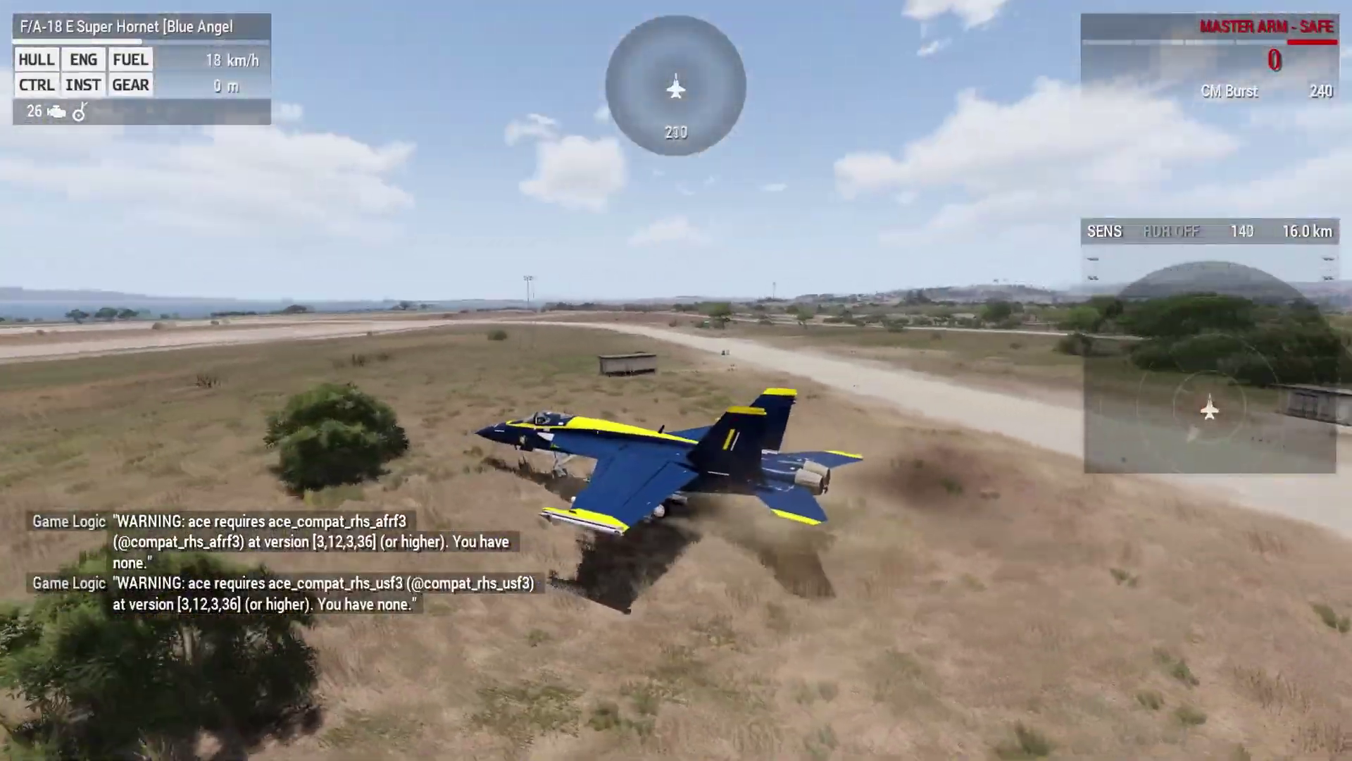
key("shift")
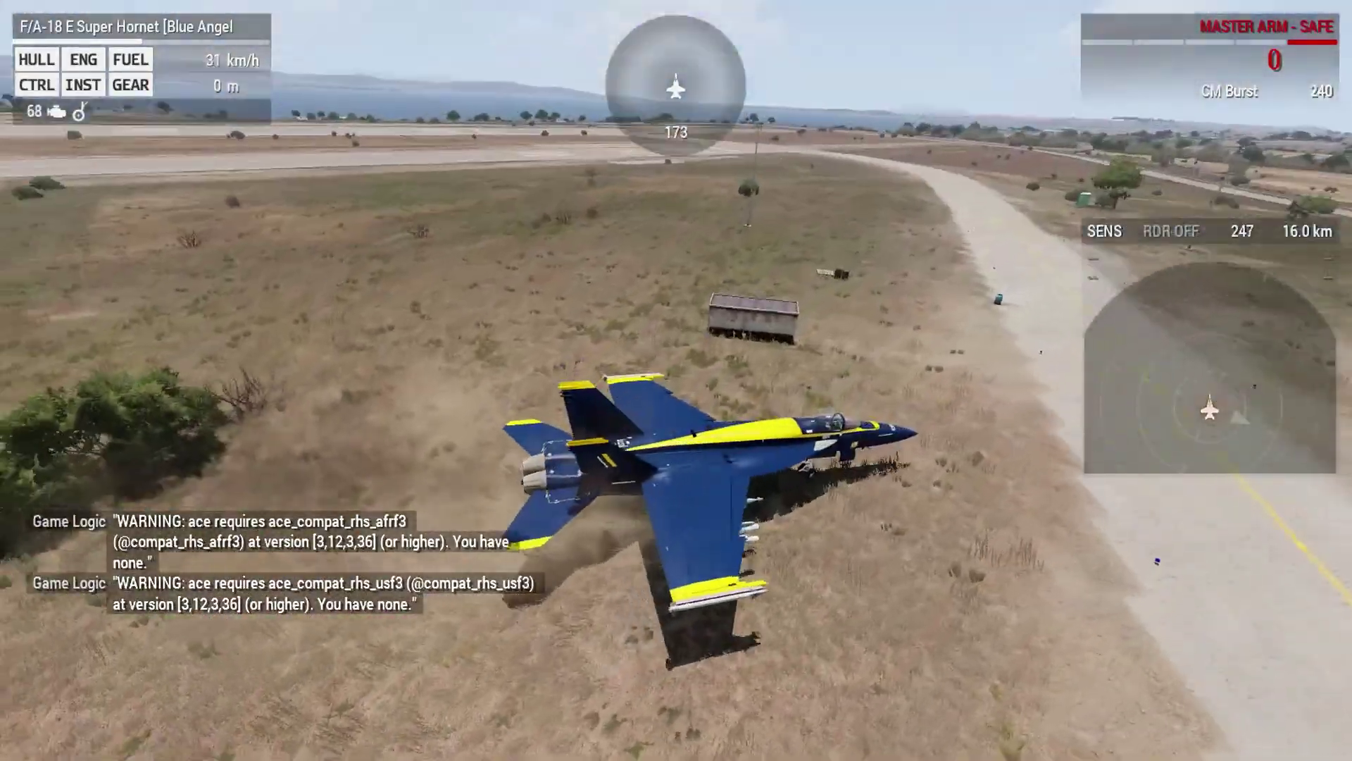
scroll(676, 380, "down", 2)
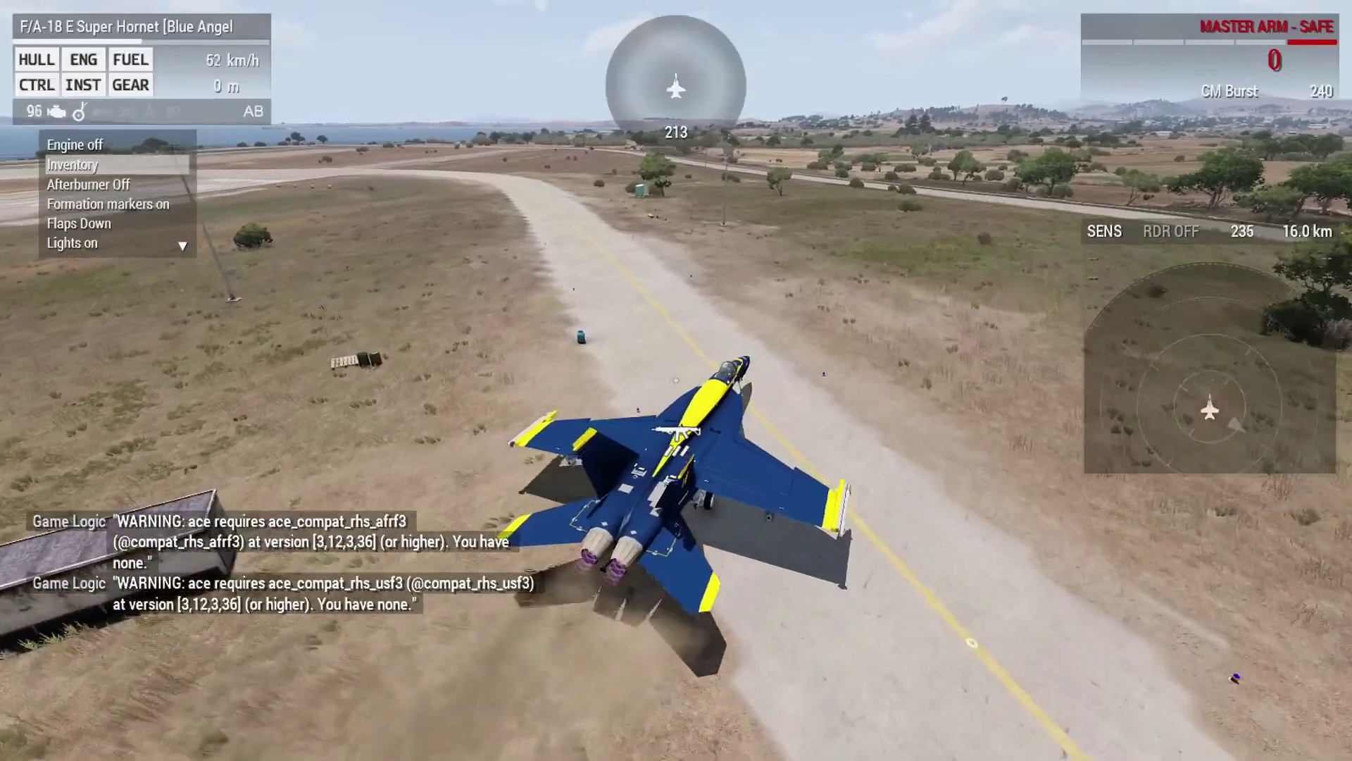
Cut the throttle to 0, follow the taxiway curve and turn the jet onto runway 04.
key("z")
key("a")
key("z")
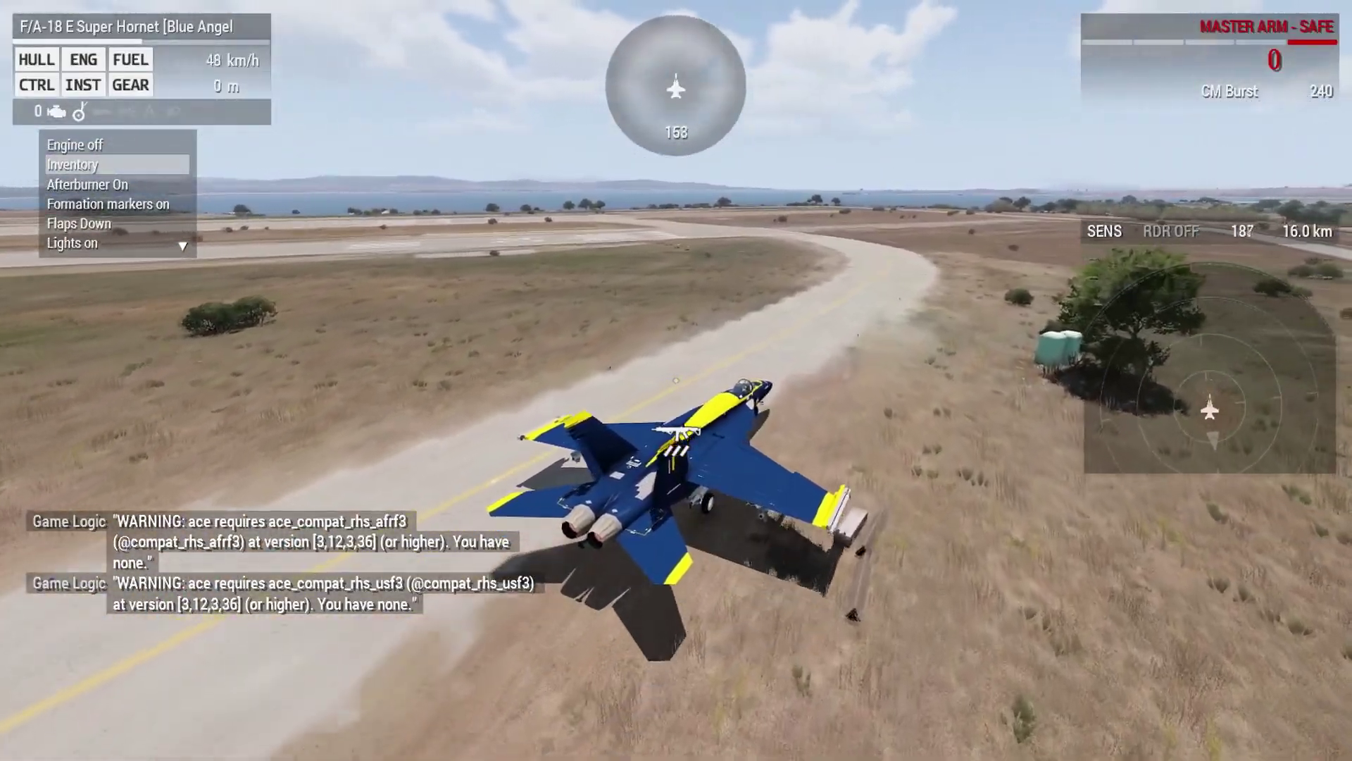
key("shift")
key("shift")
key("a")
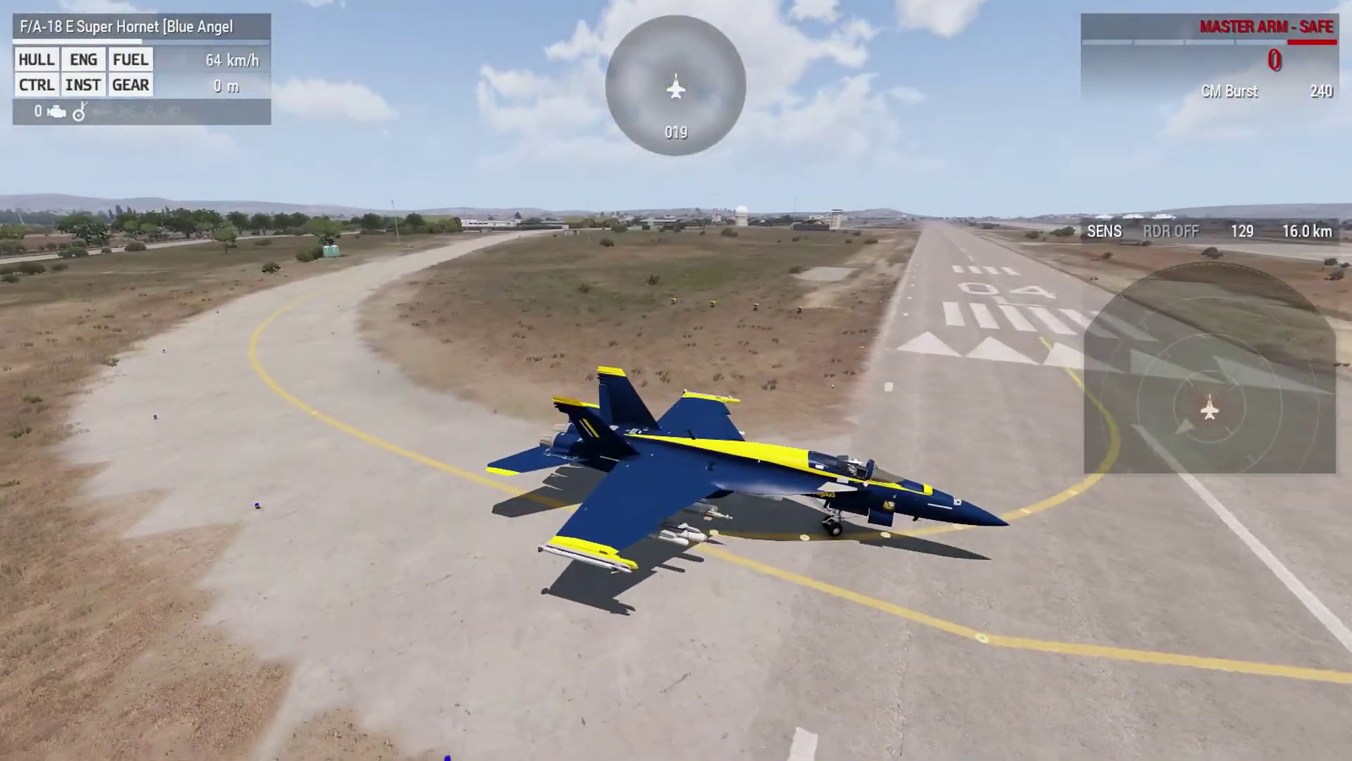
key("shift")
key("shift")
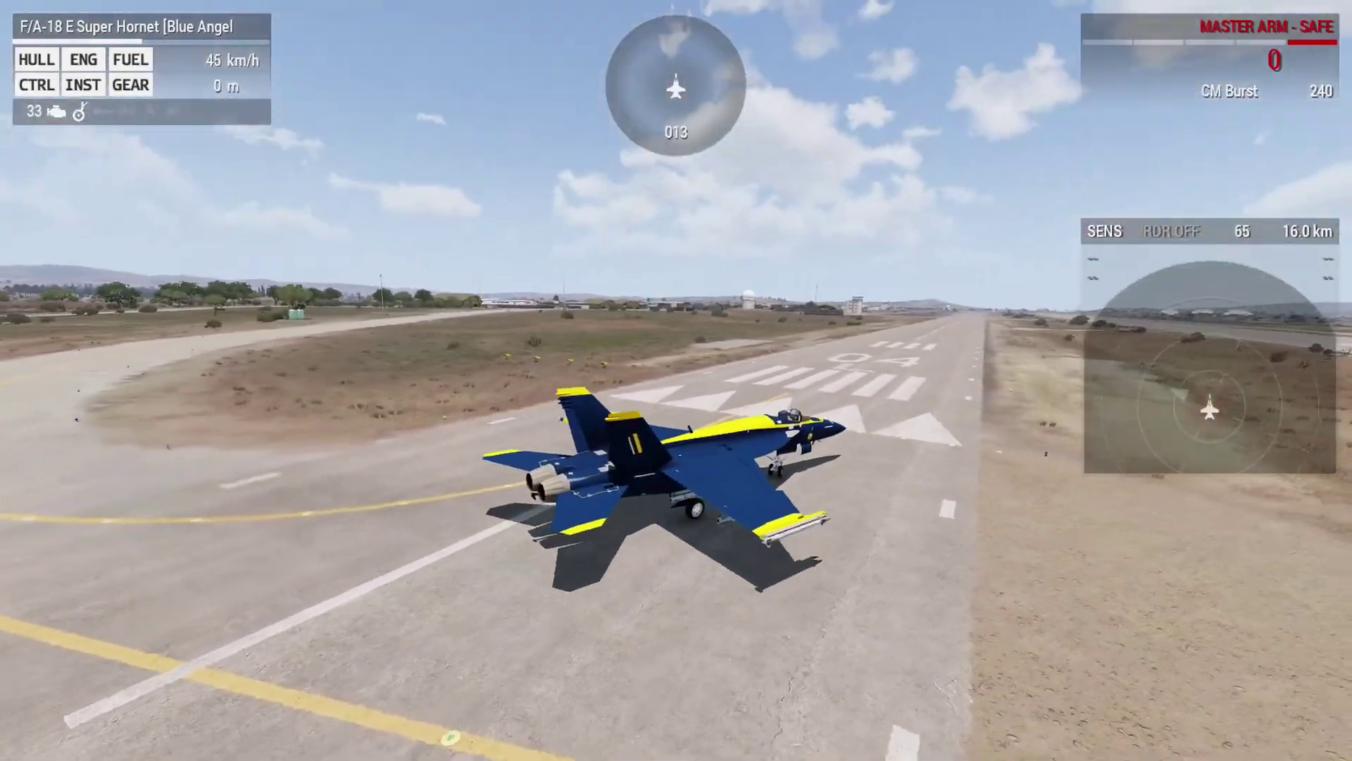
Take off from runway 04 at full throttle with afterburner, and reduce the throttle to 60 in the climb.
scroll(676, 380, "down", 1)
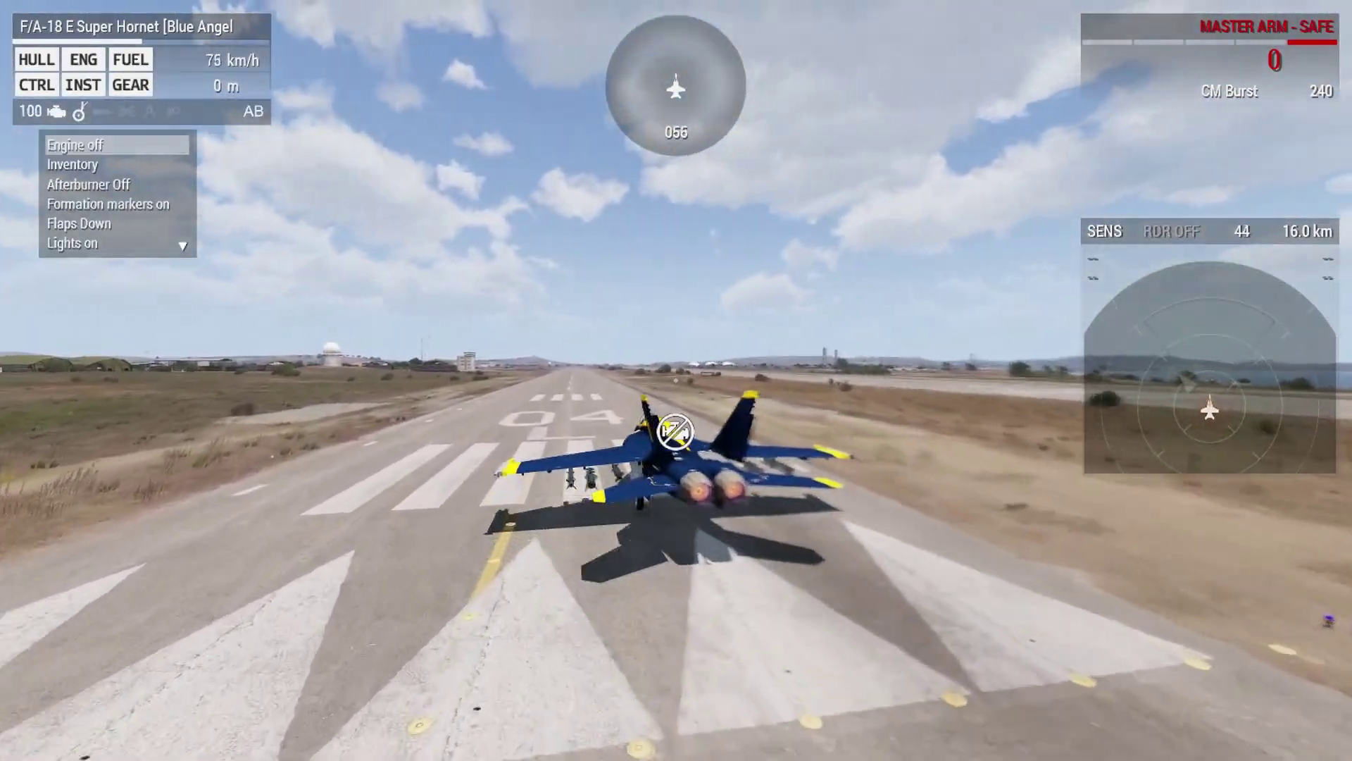
scroll(676, 381, "down", 2)
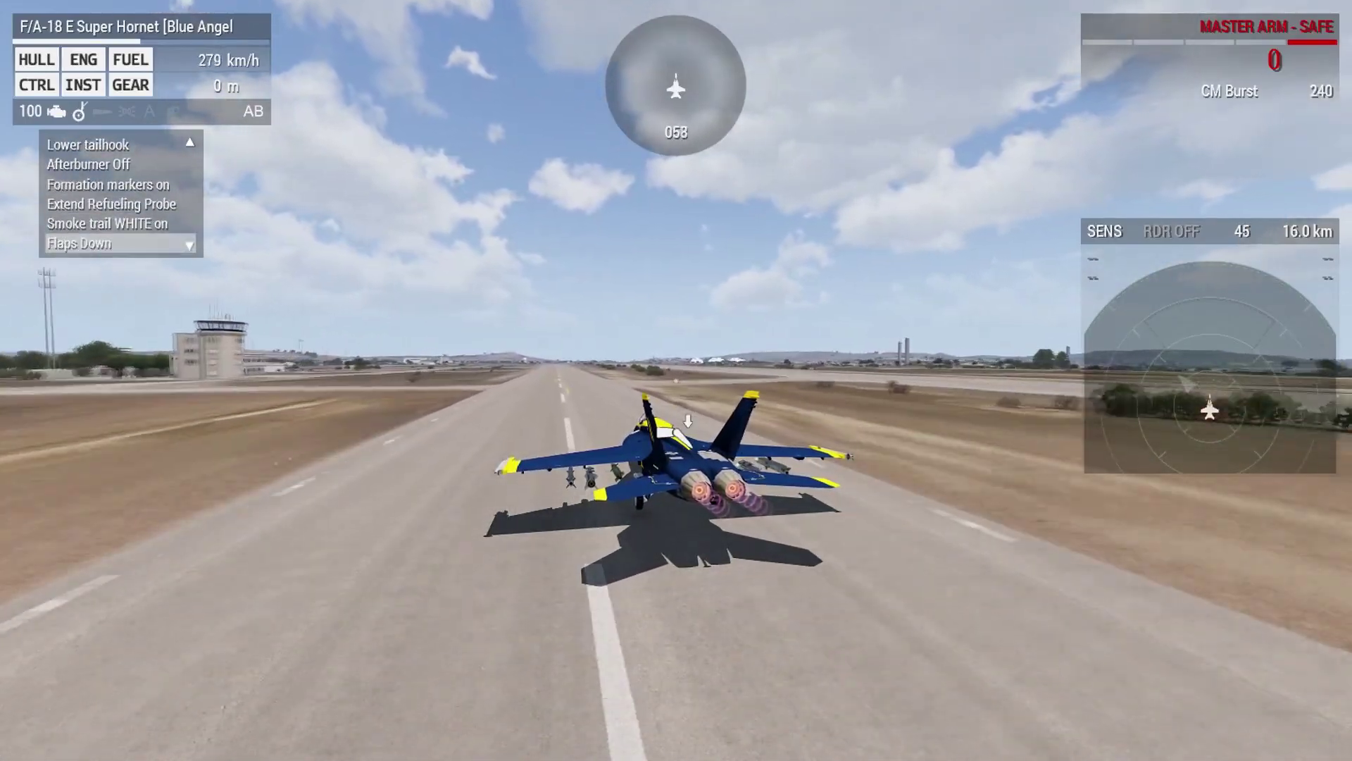
key("s")
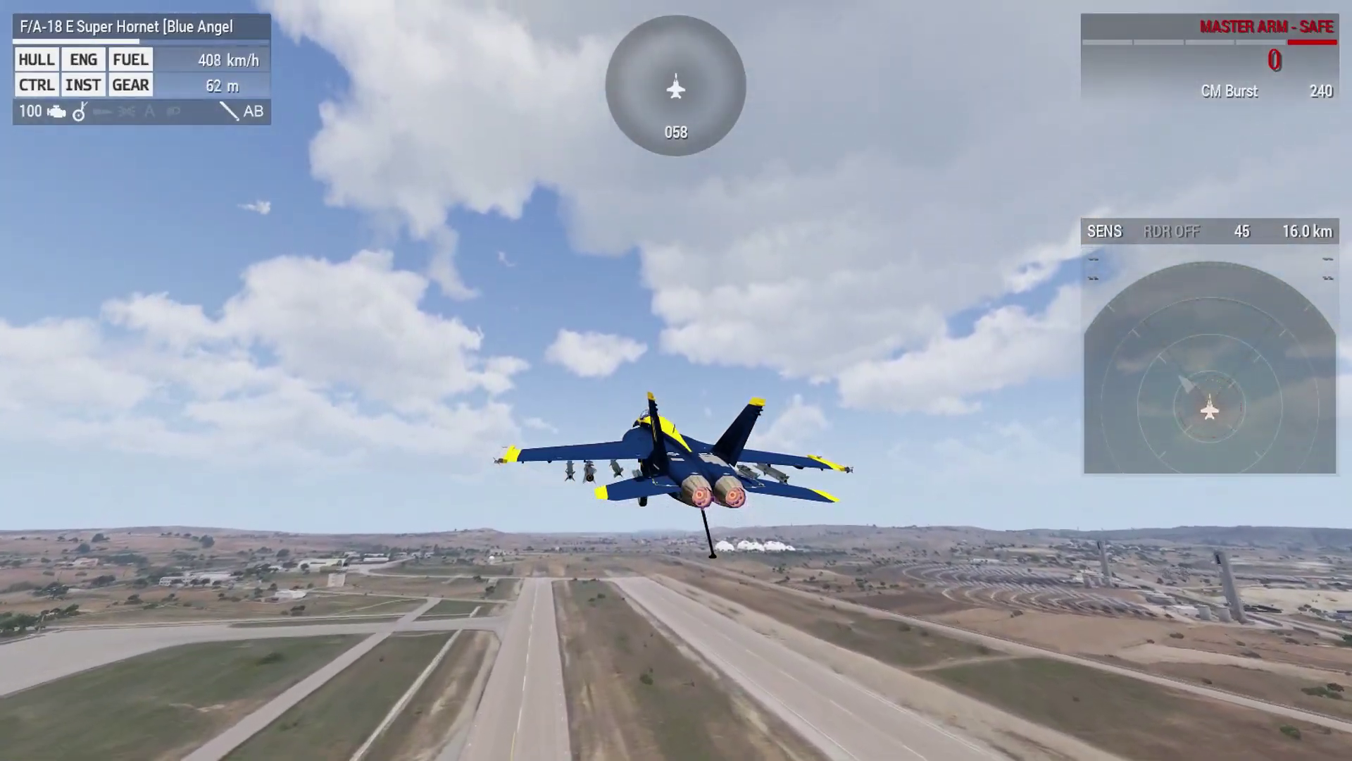
key("z")
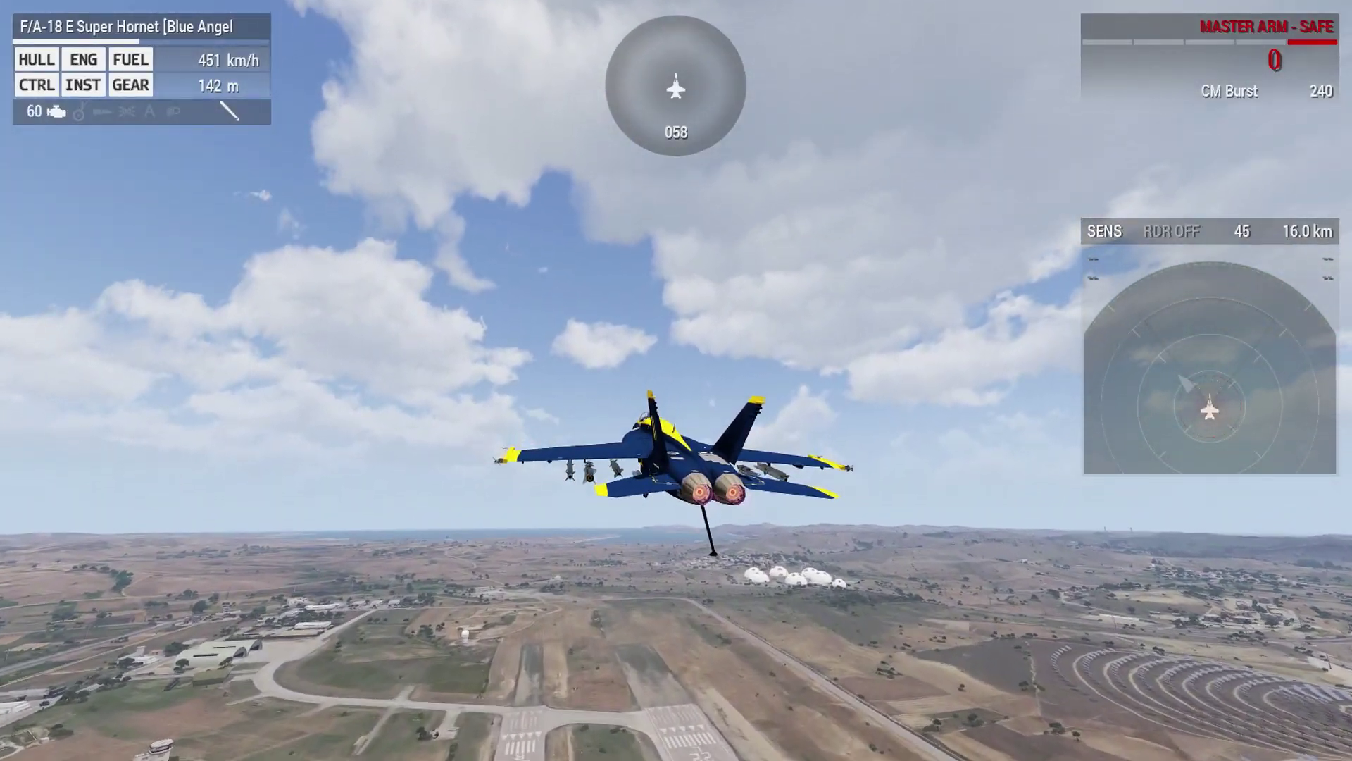
Look through the available aircraft actions and raise the jet's tailhook in flight.
scroll(676, 380, "down", 4)
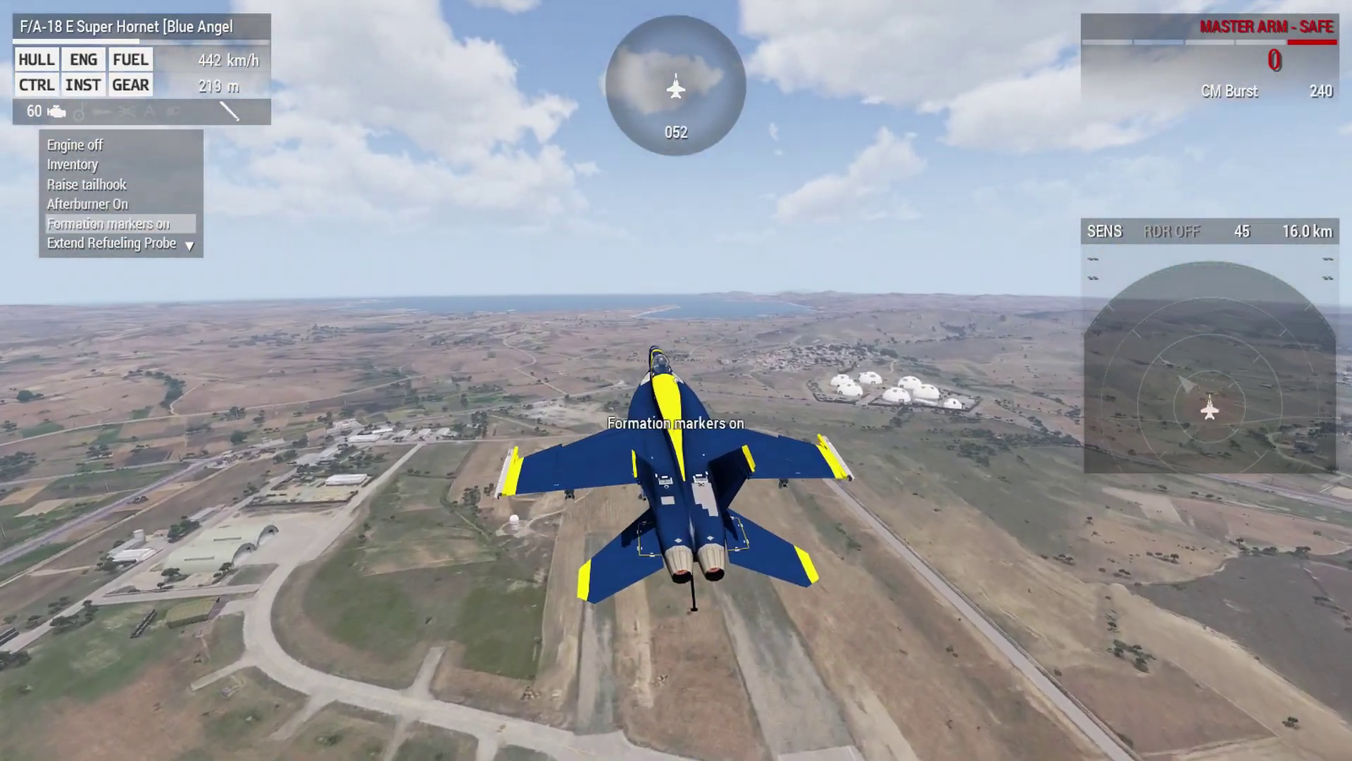
scroll(676, 381, "down", 1)
scroll(676, 381, "up", 3)
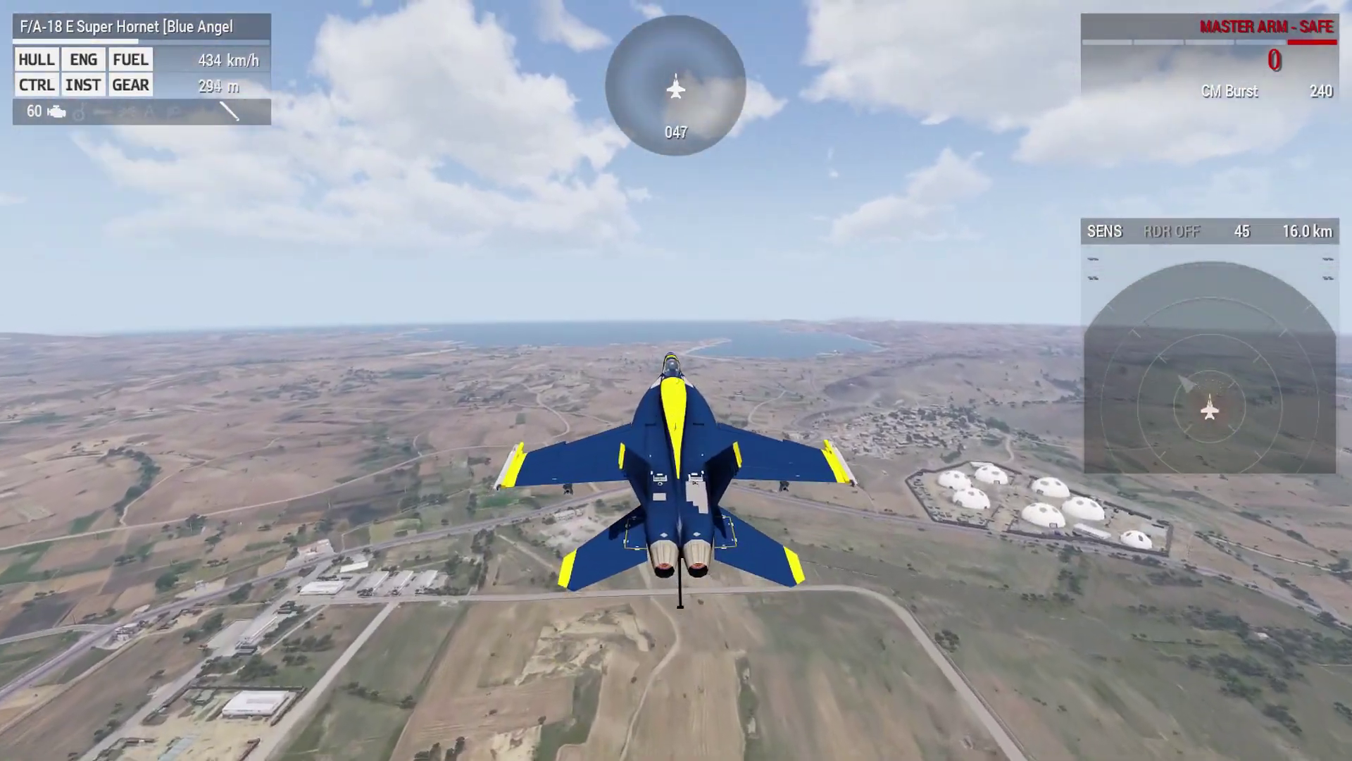
scroll(677, 381, "down", 1)
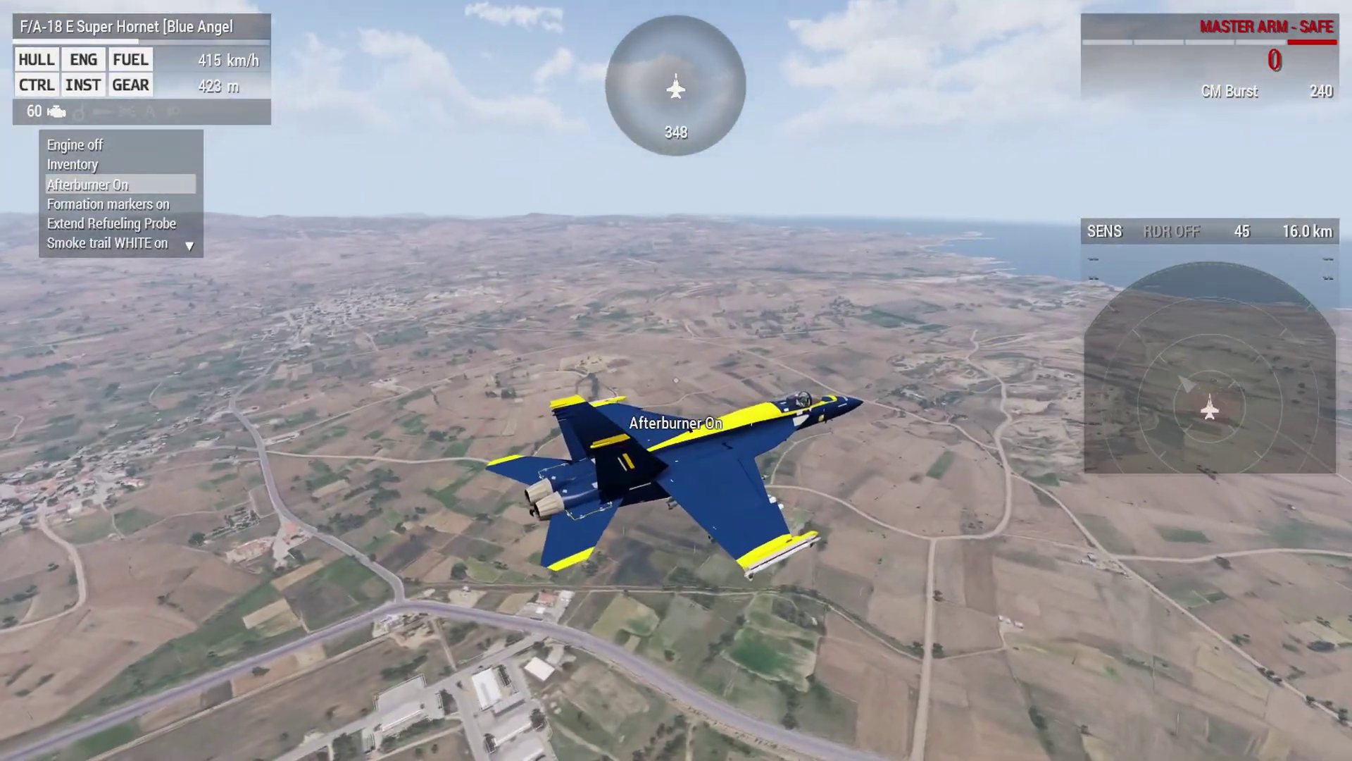
Cycle the jet's weapons from the safe master arm setting to the AGM-65 Maverick G.
key("f")
key("f")
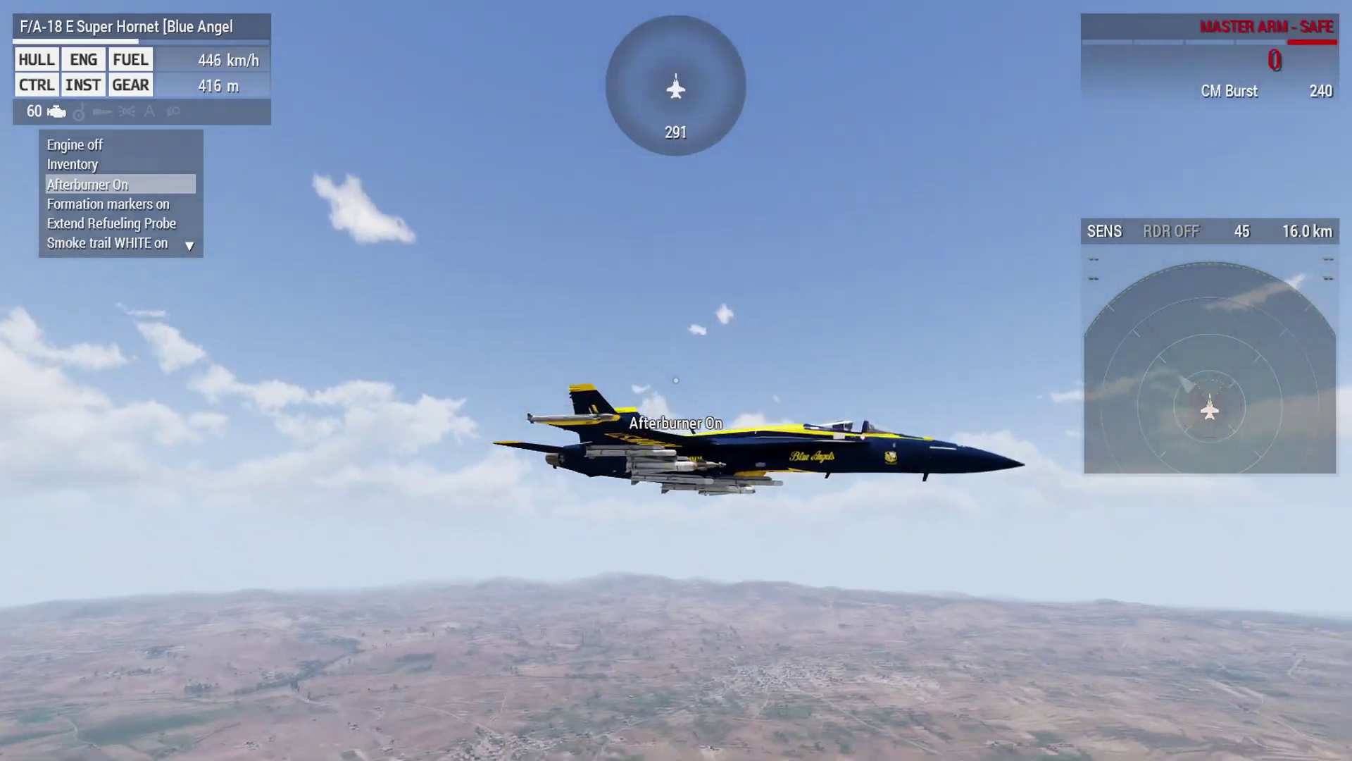
key("f")
key("f")
Try to turn on the jet's white smoke trail while flying toward the coast.
scroll(676, 380, "down", 1)
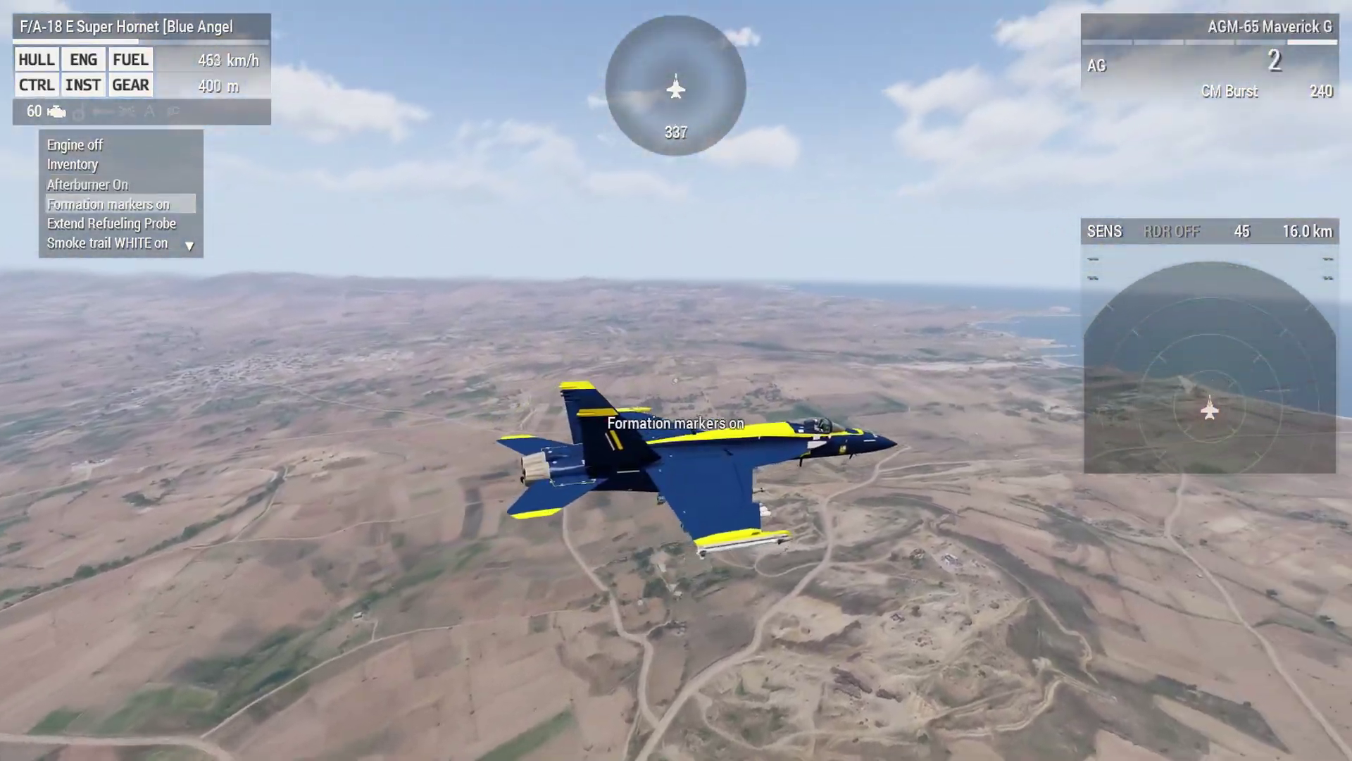
scroll(676, 380, "down", 2)
scroll(676, 380, "down", 1)
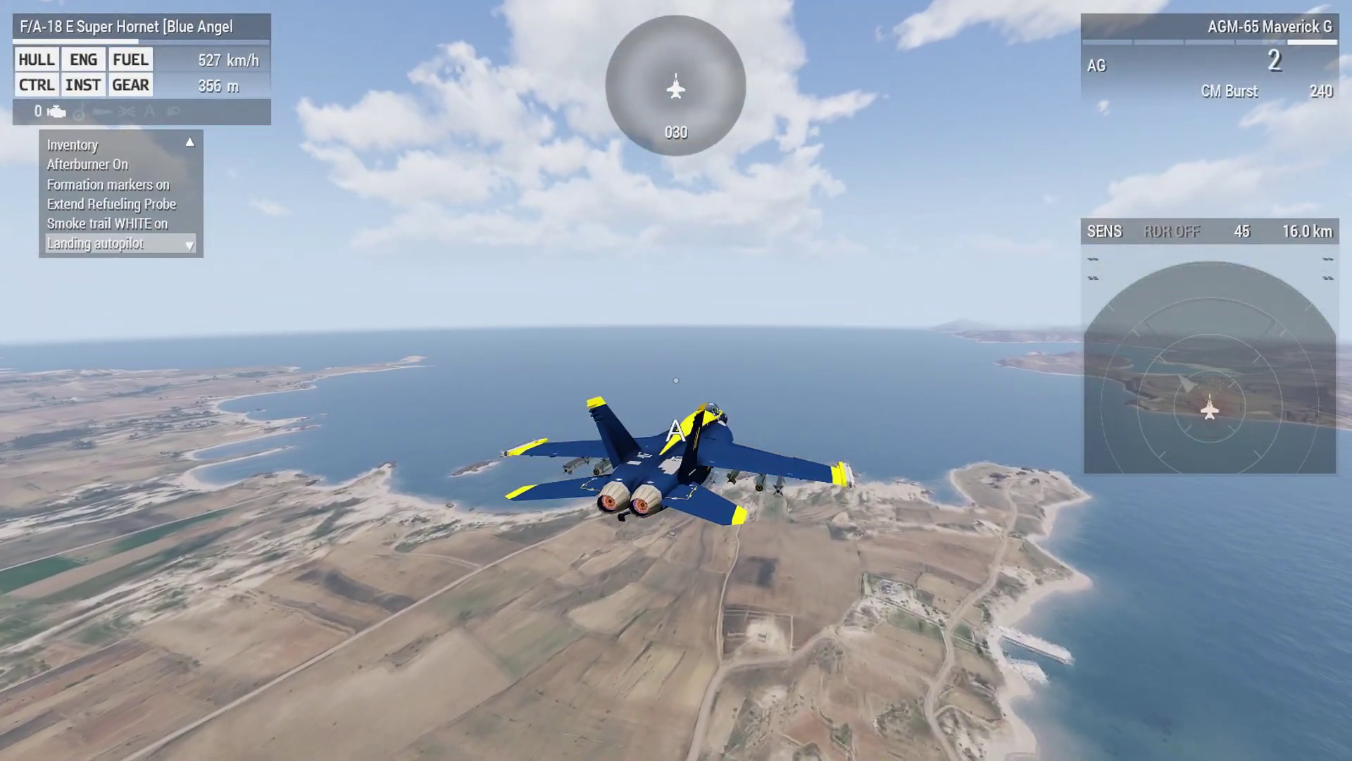
middle_click(676, 382)
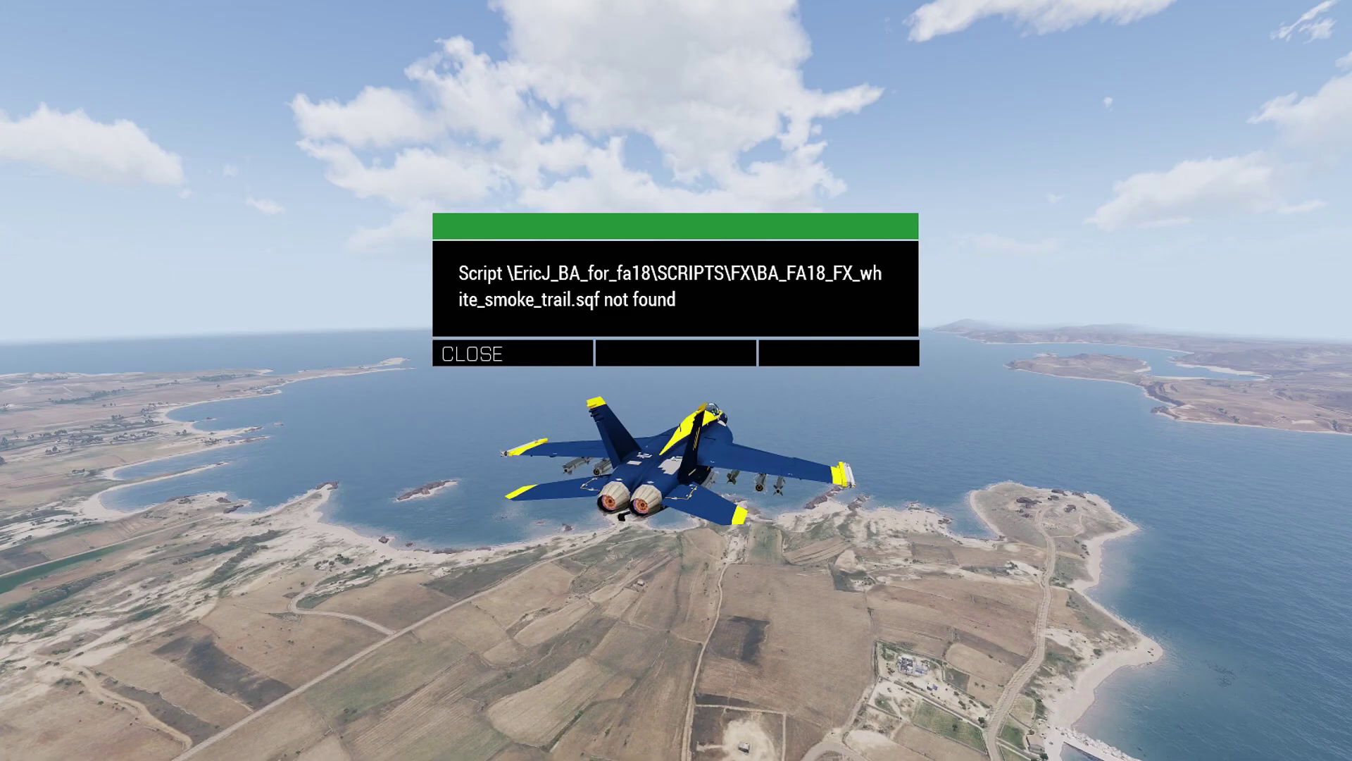